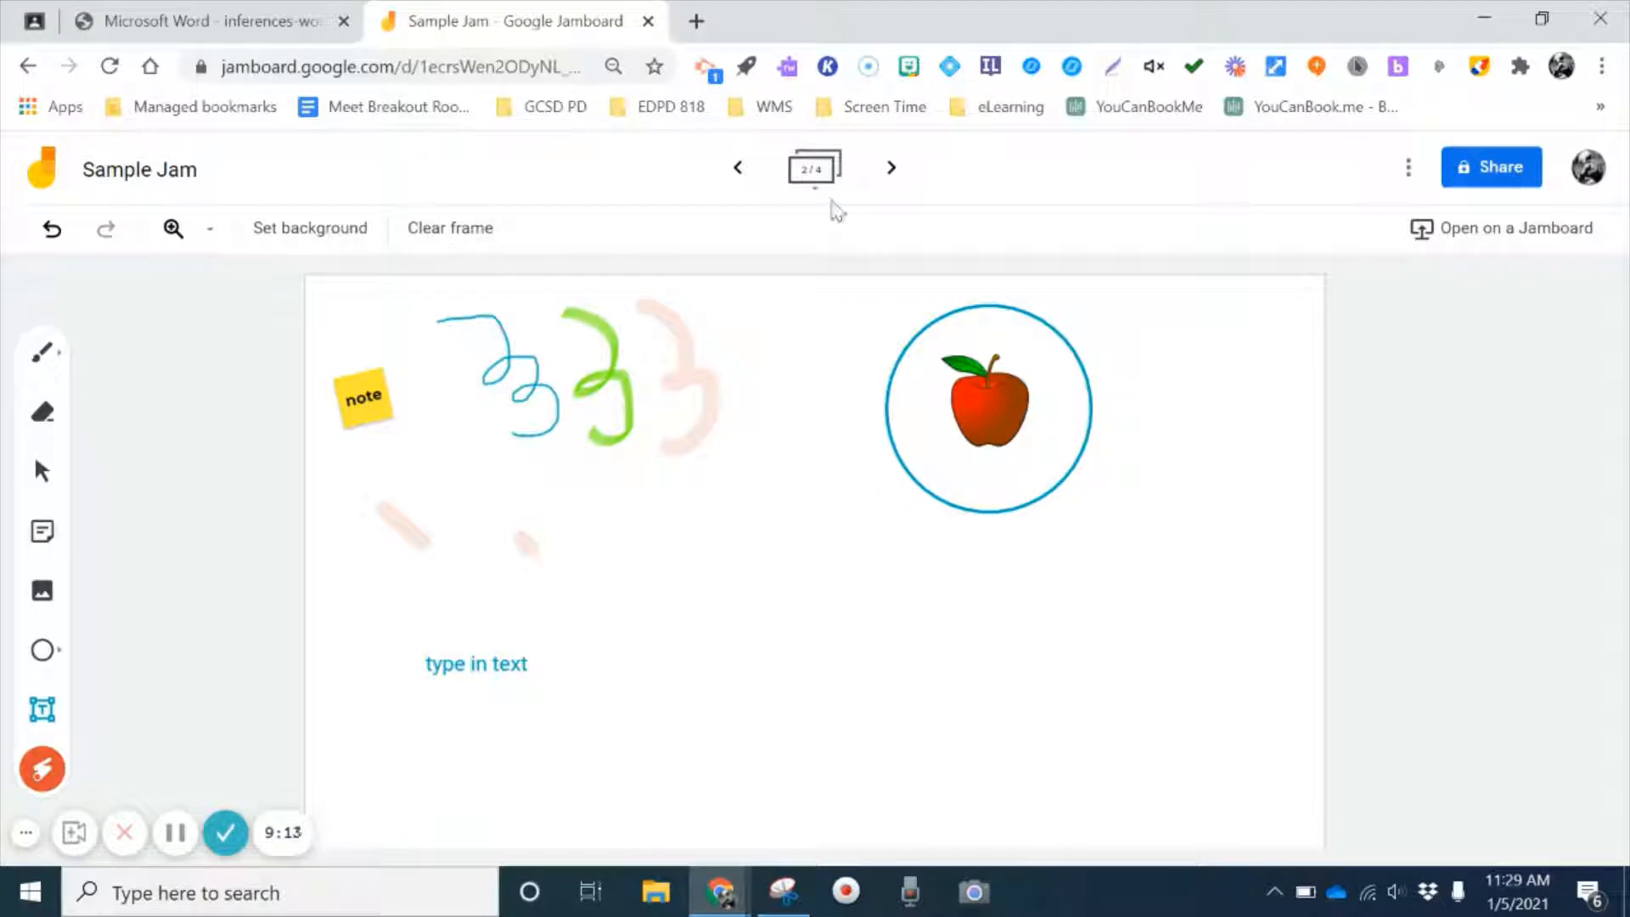
Go to the blank third frame and draw a large circle with a black border on its left half
left_click(892, 169)
left_click(891, 170)
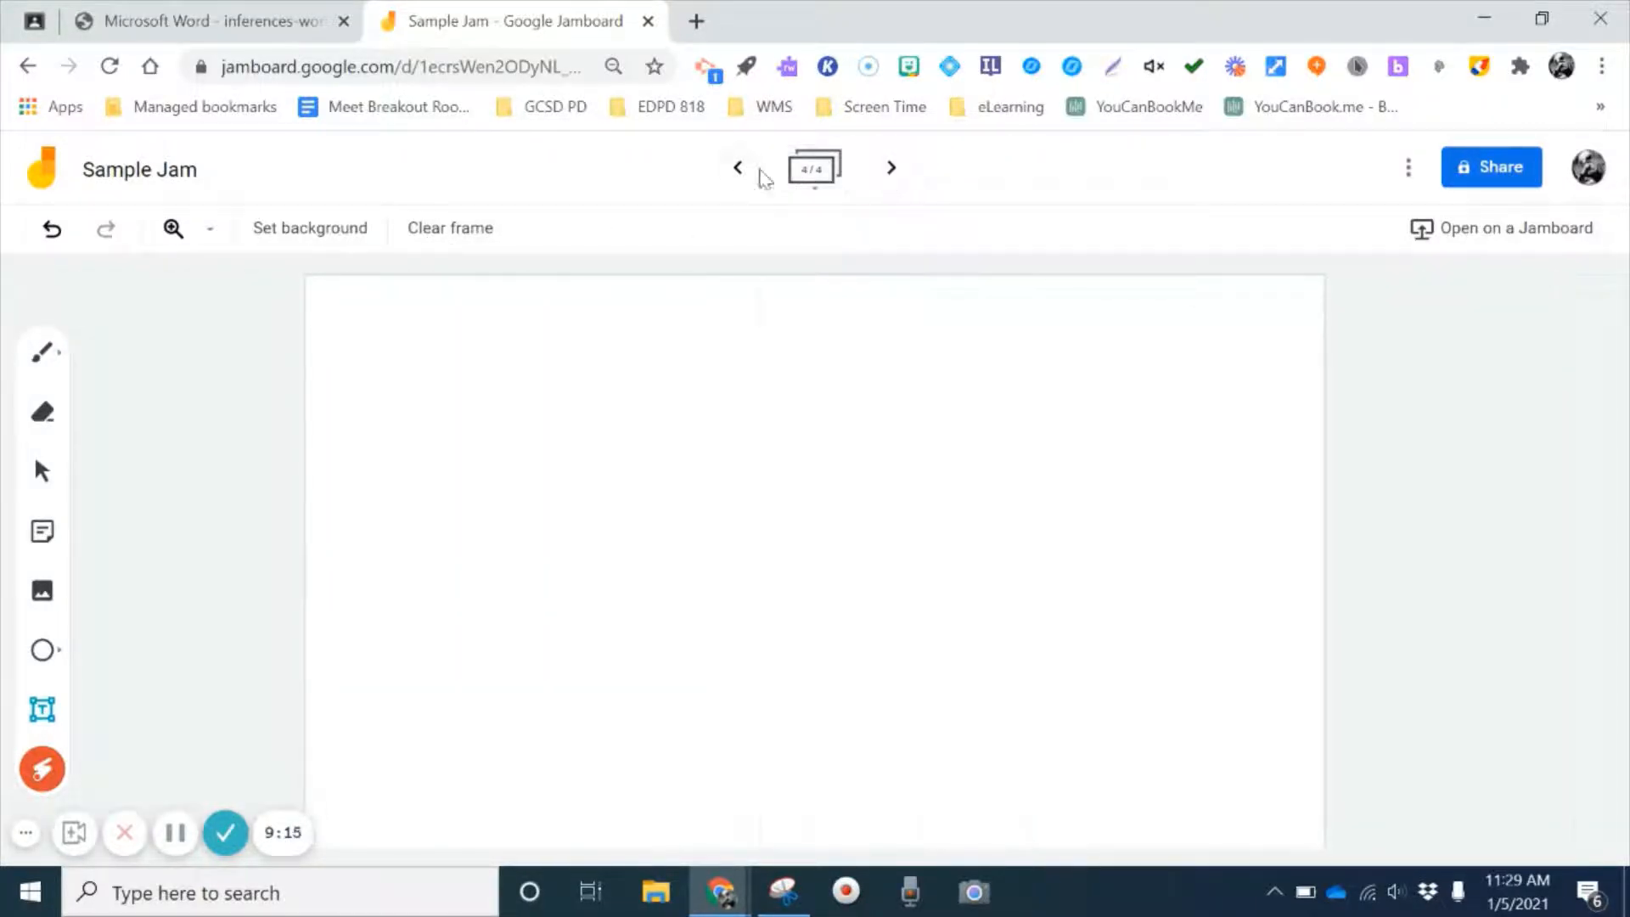
left_click(739, 169)
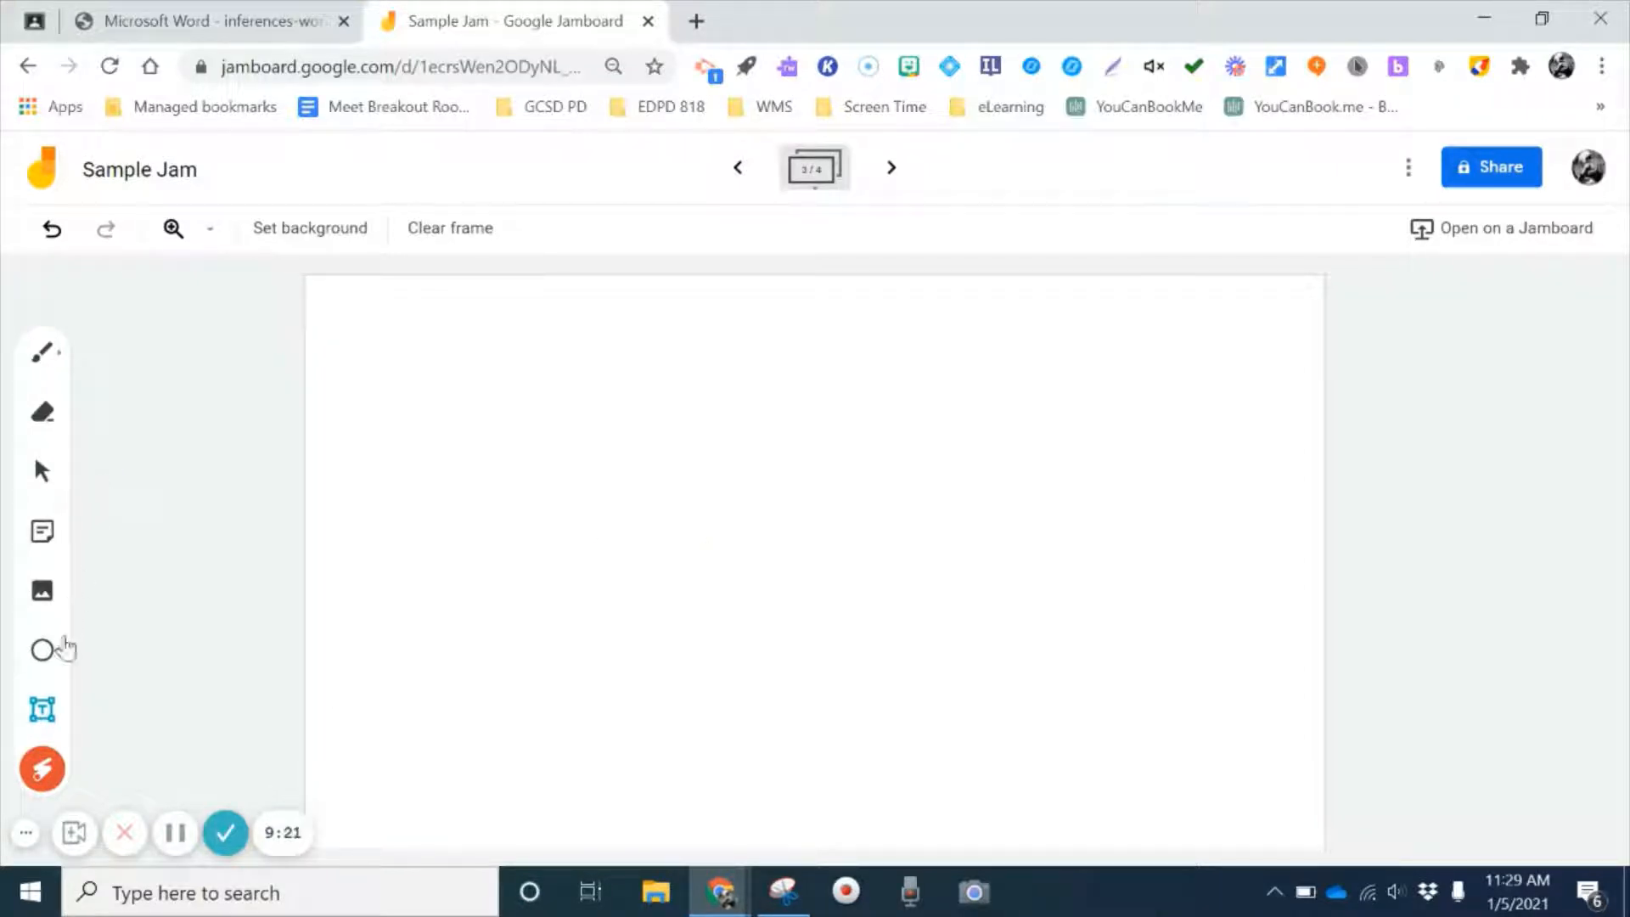
left_click(64, 652)
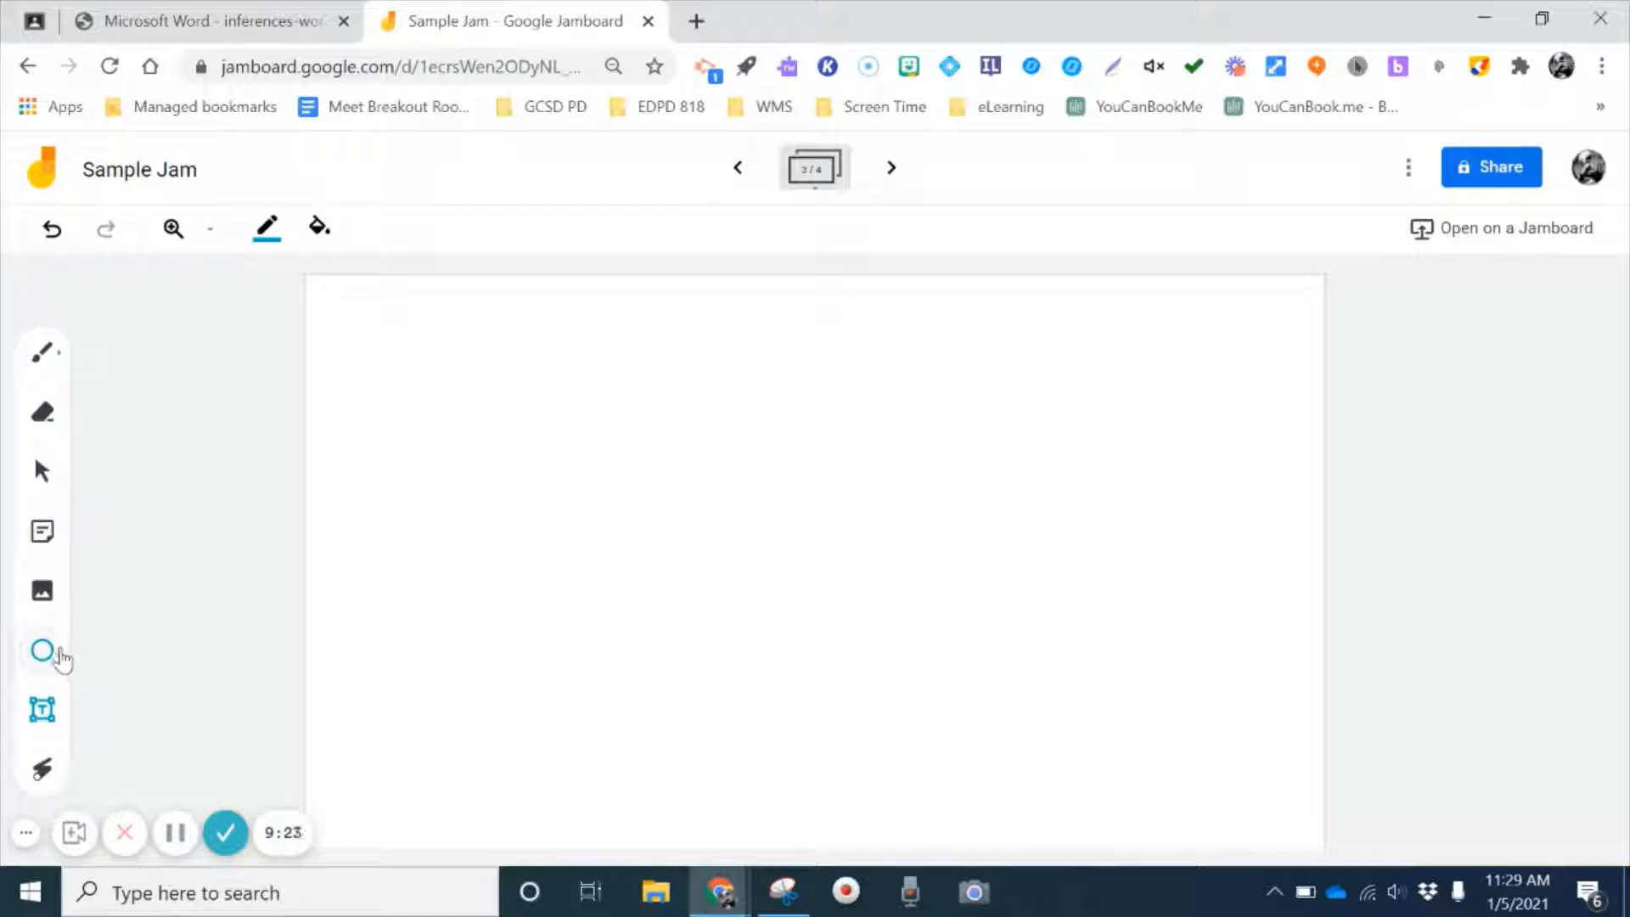
left_click(56, 661)
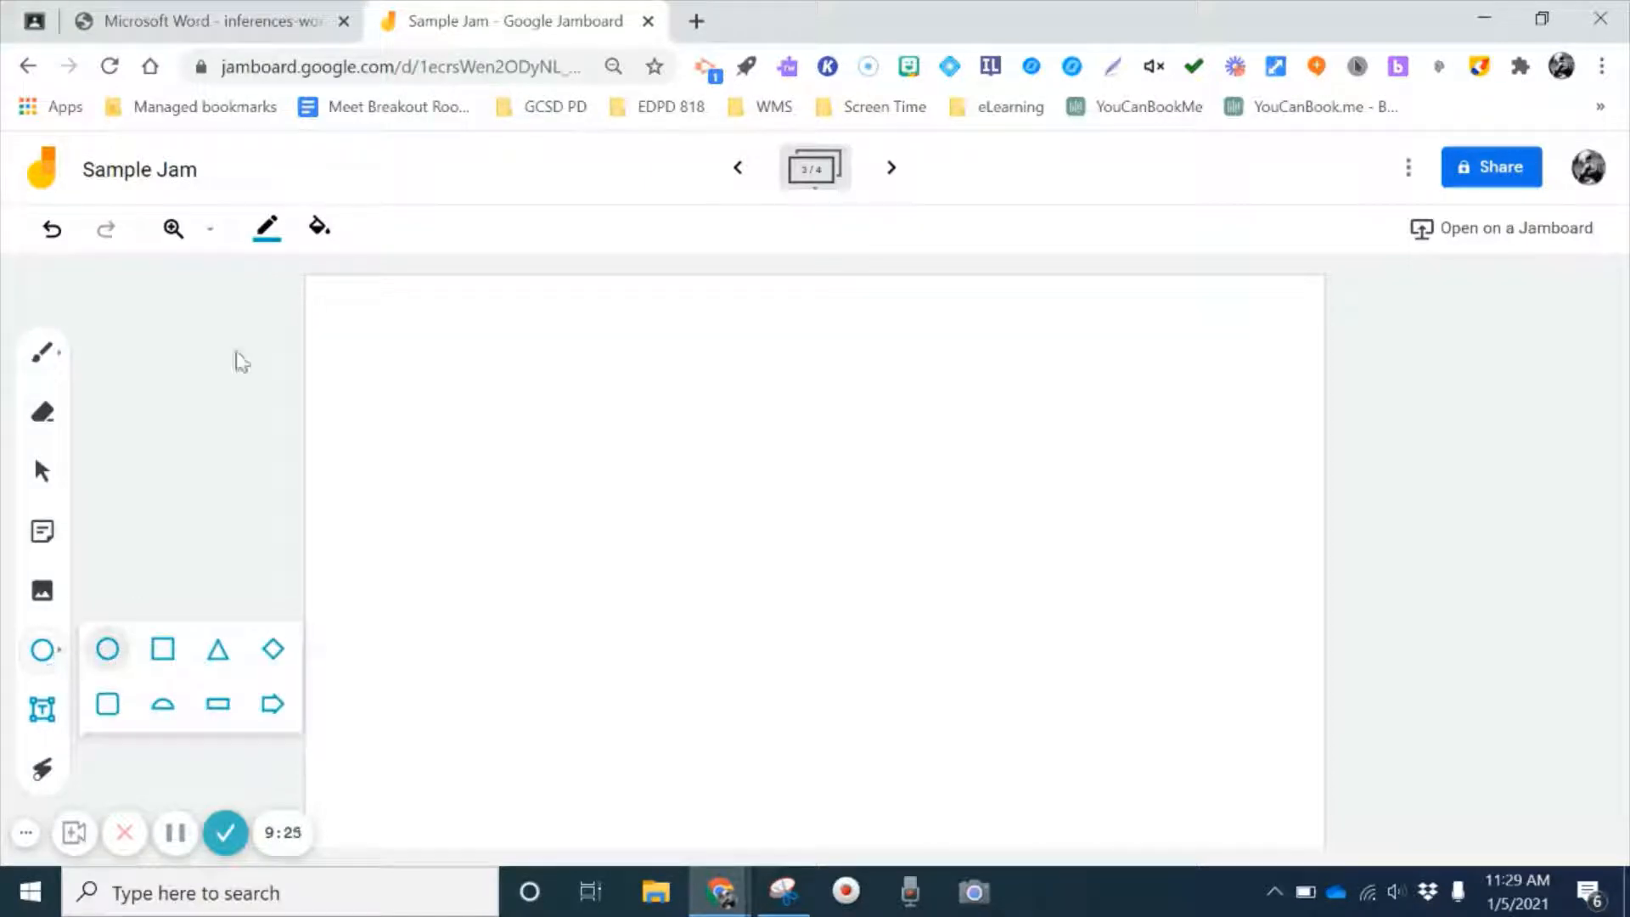
left_click(266, 227)
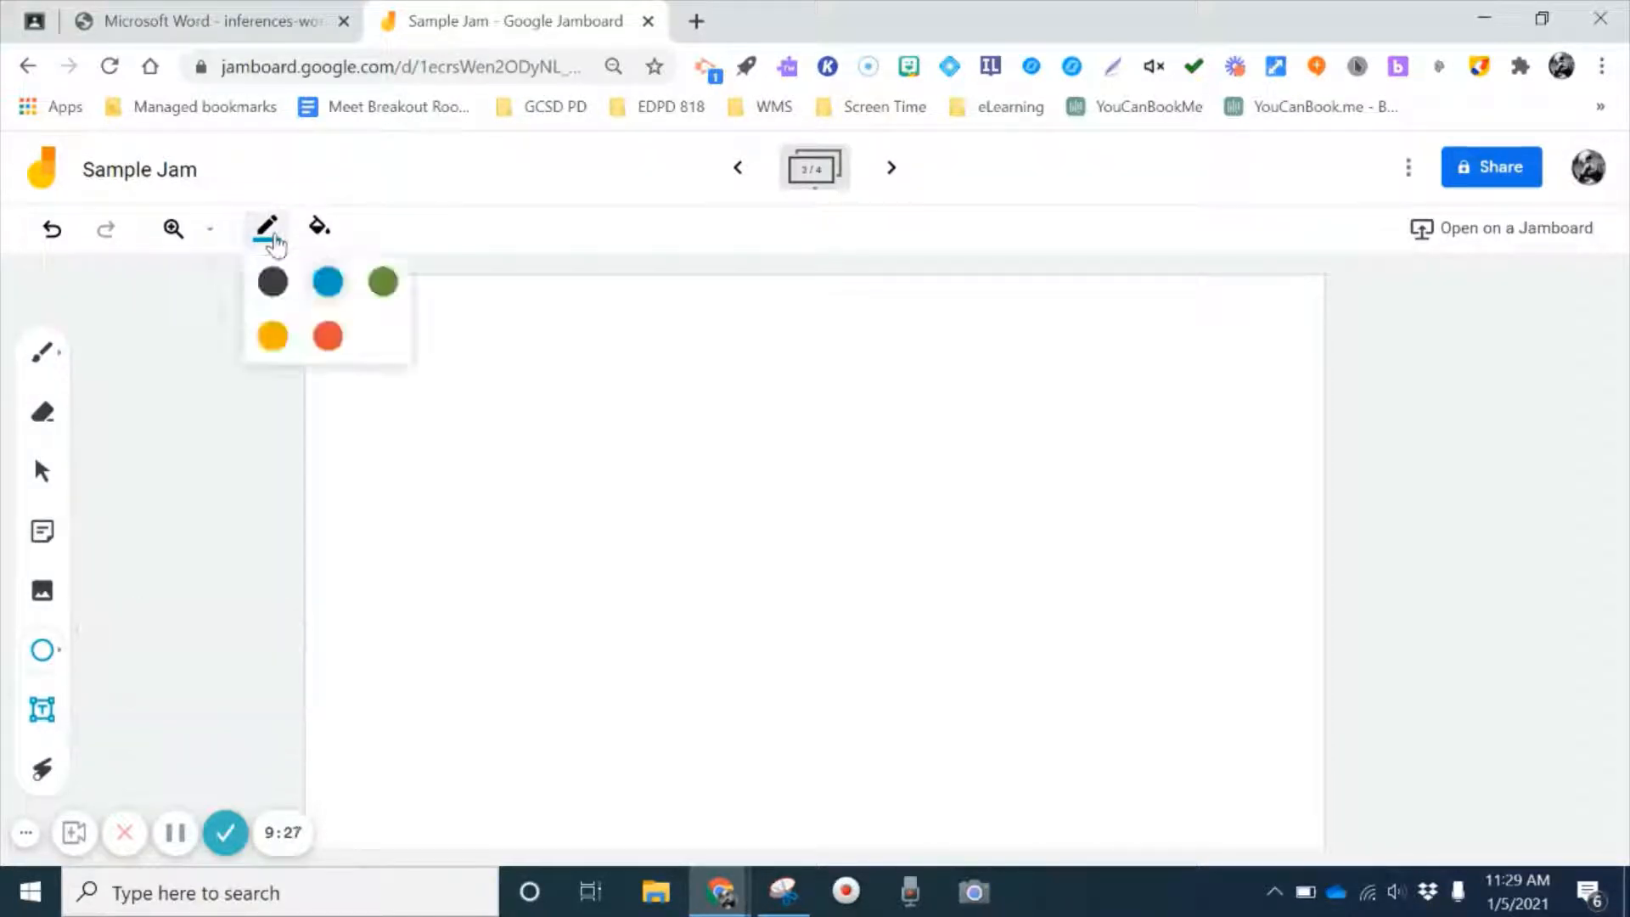
left_click(272, 281)
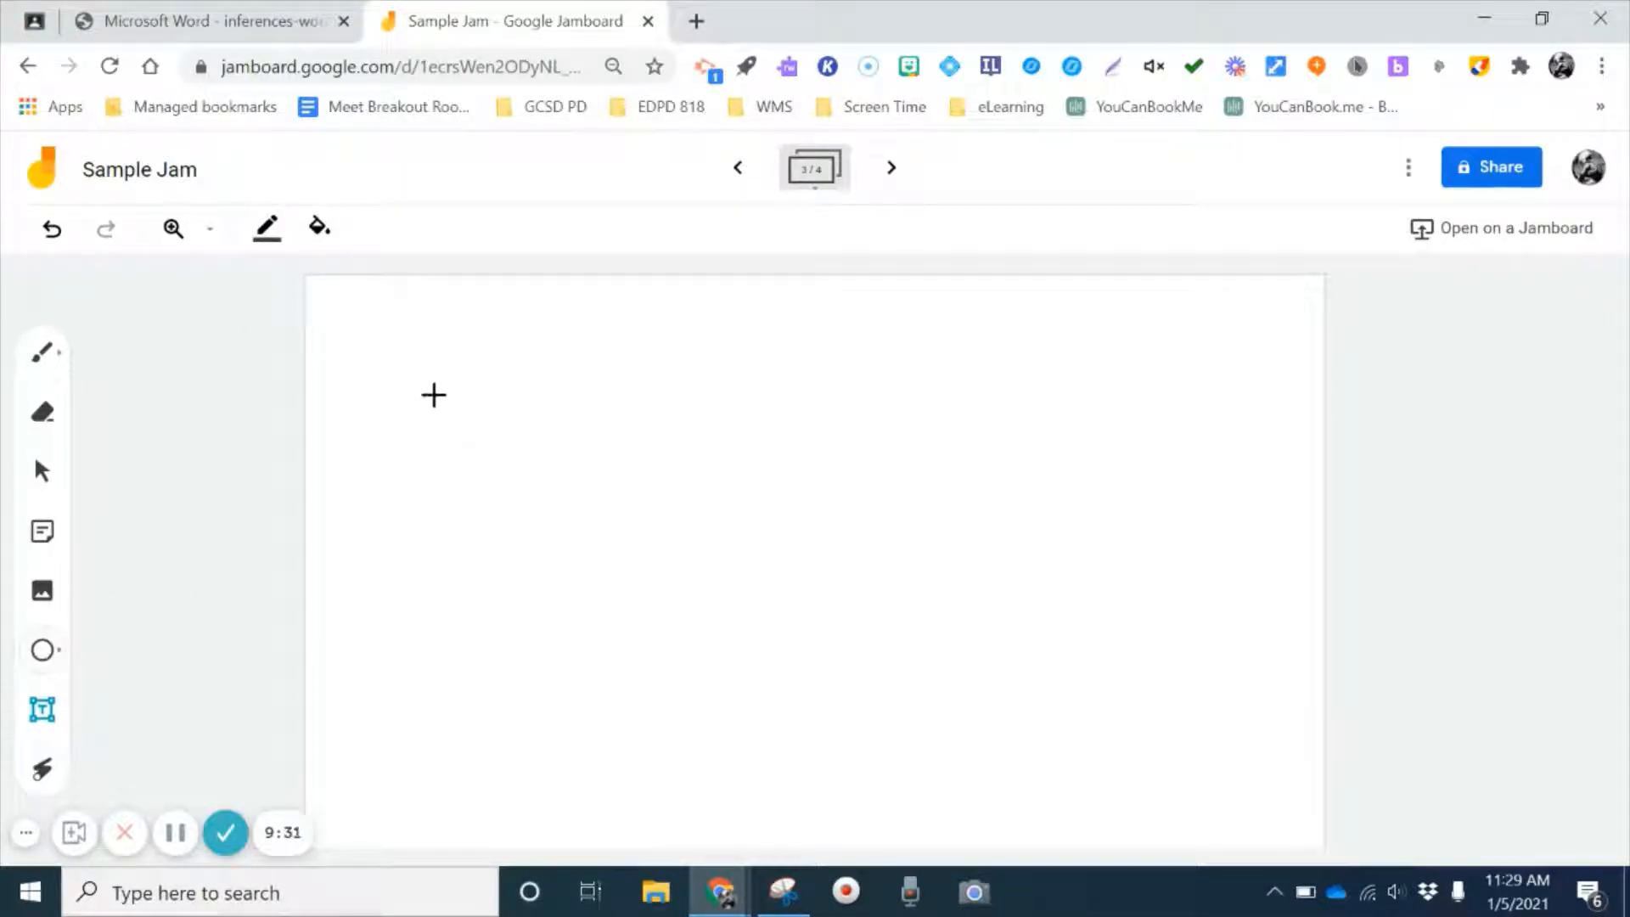
left_click_drag(450, 409, 787, 739)
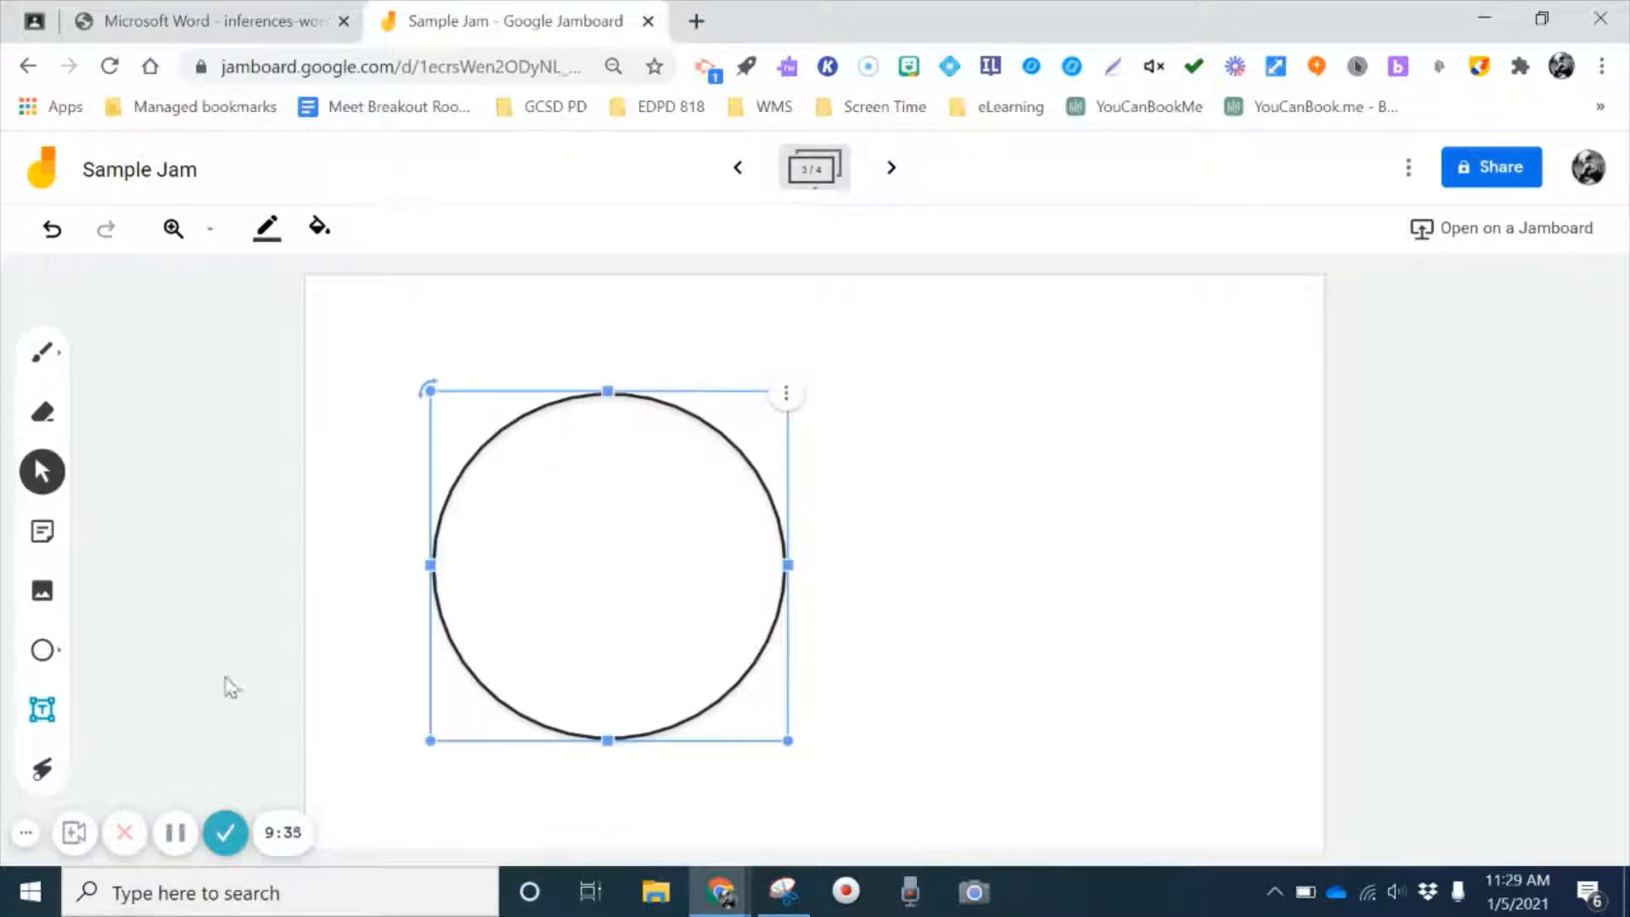
Draw a second circle of similar size overlapping the first one's right side, and nudge it left to align their tops
left_click(45, 652)
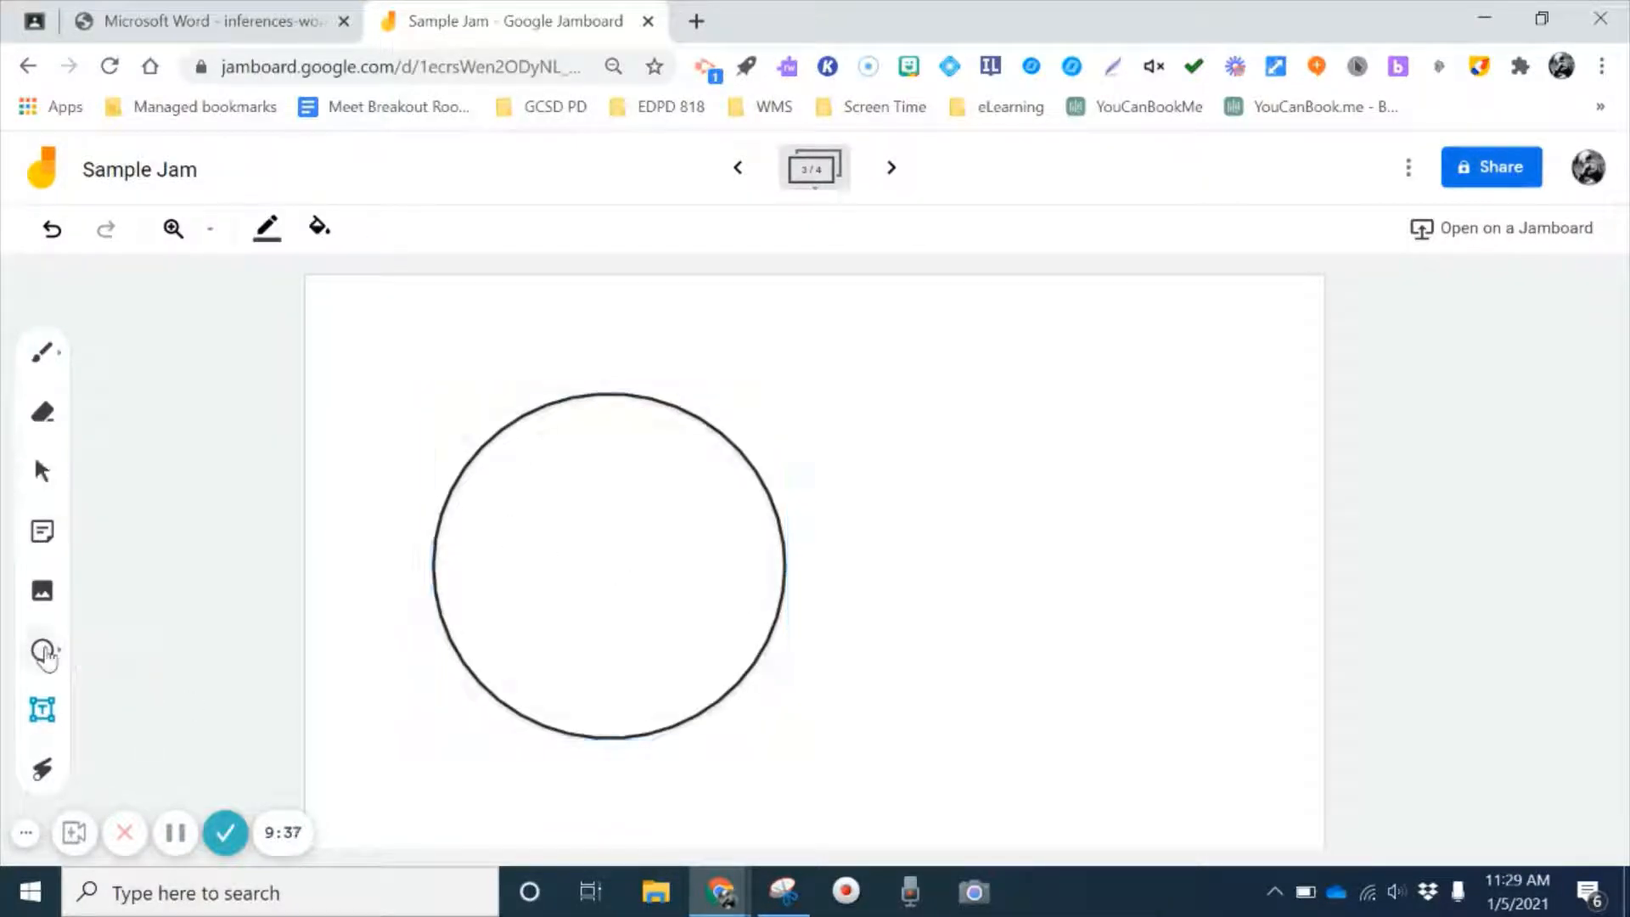
left_click(51, 653)
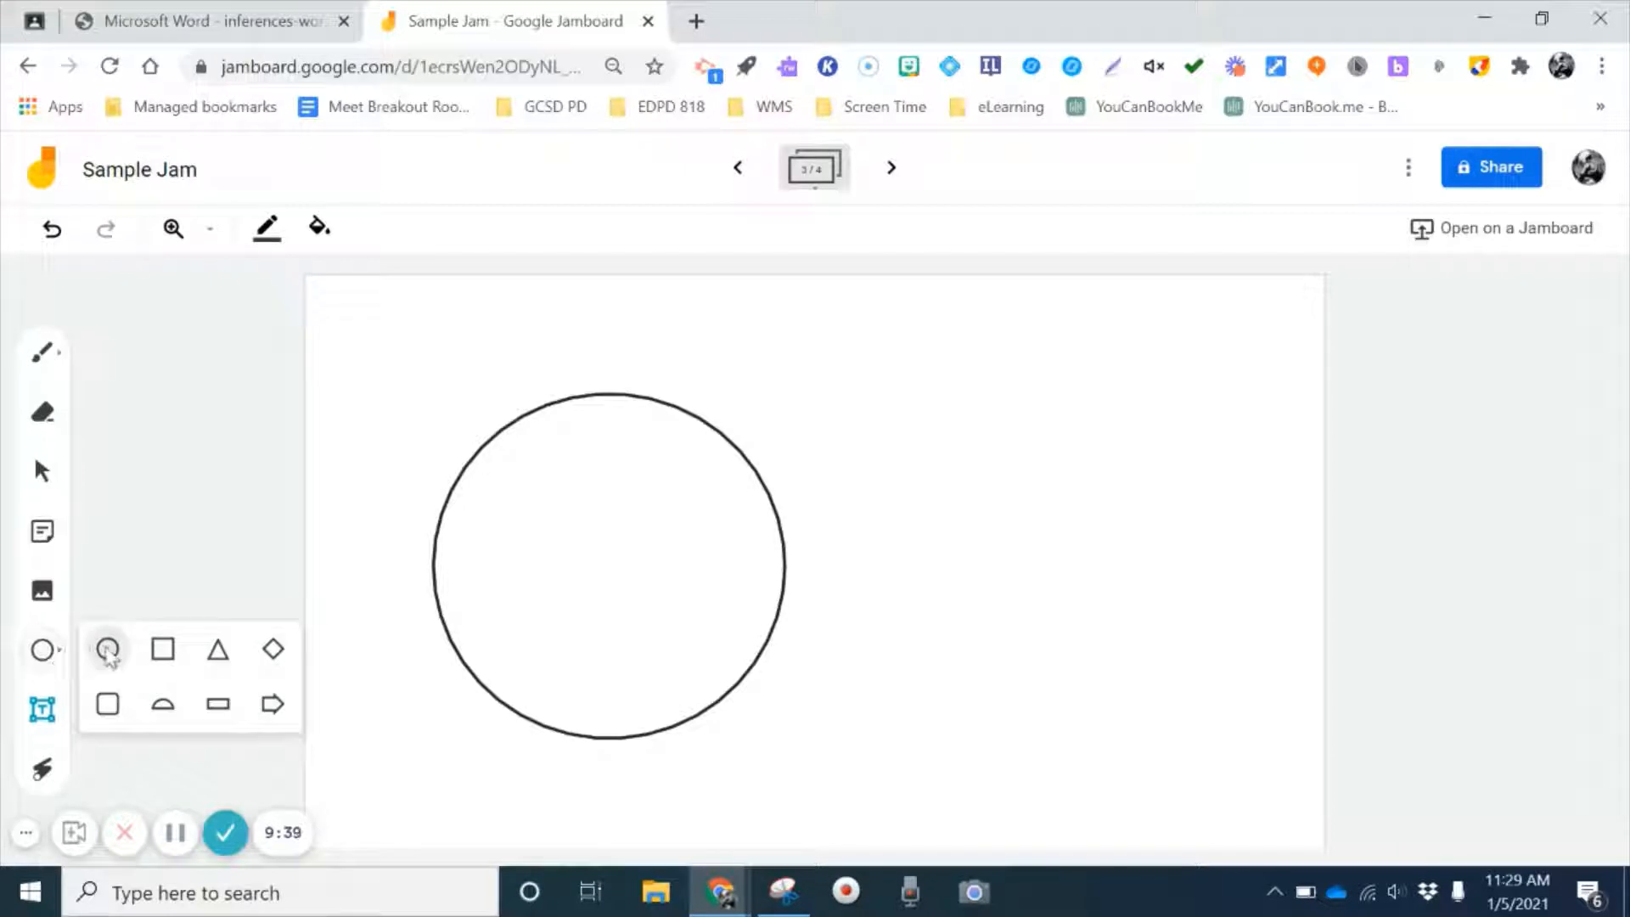
left_click(108, 651)
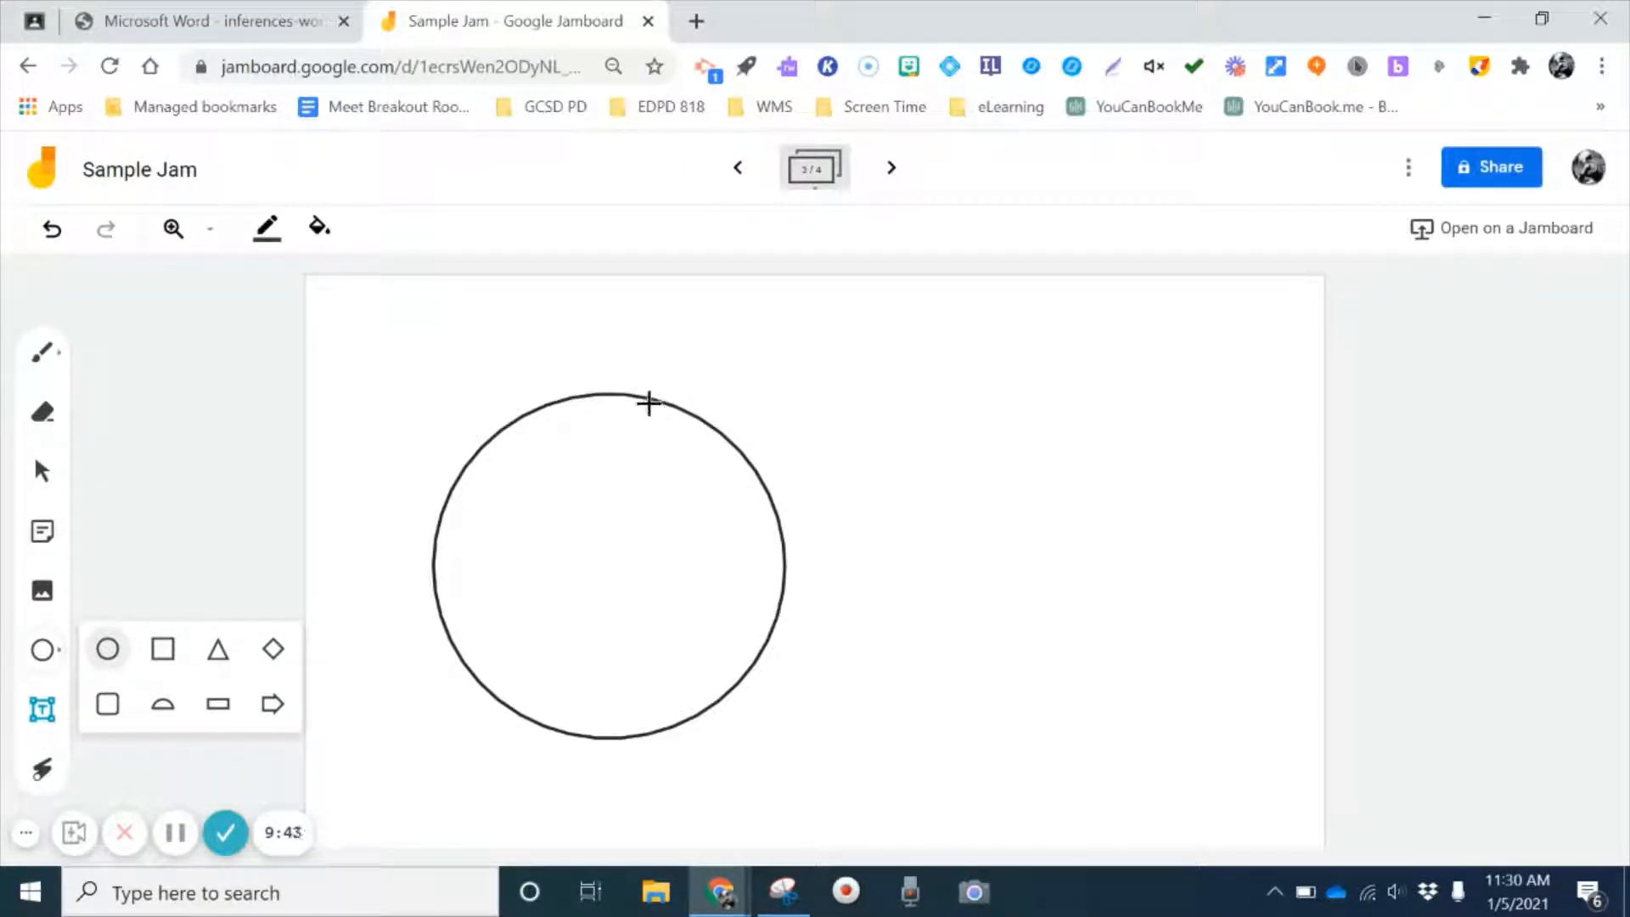
left_click_drag(649, 403, 975, 732)
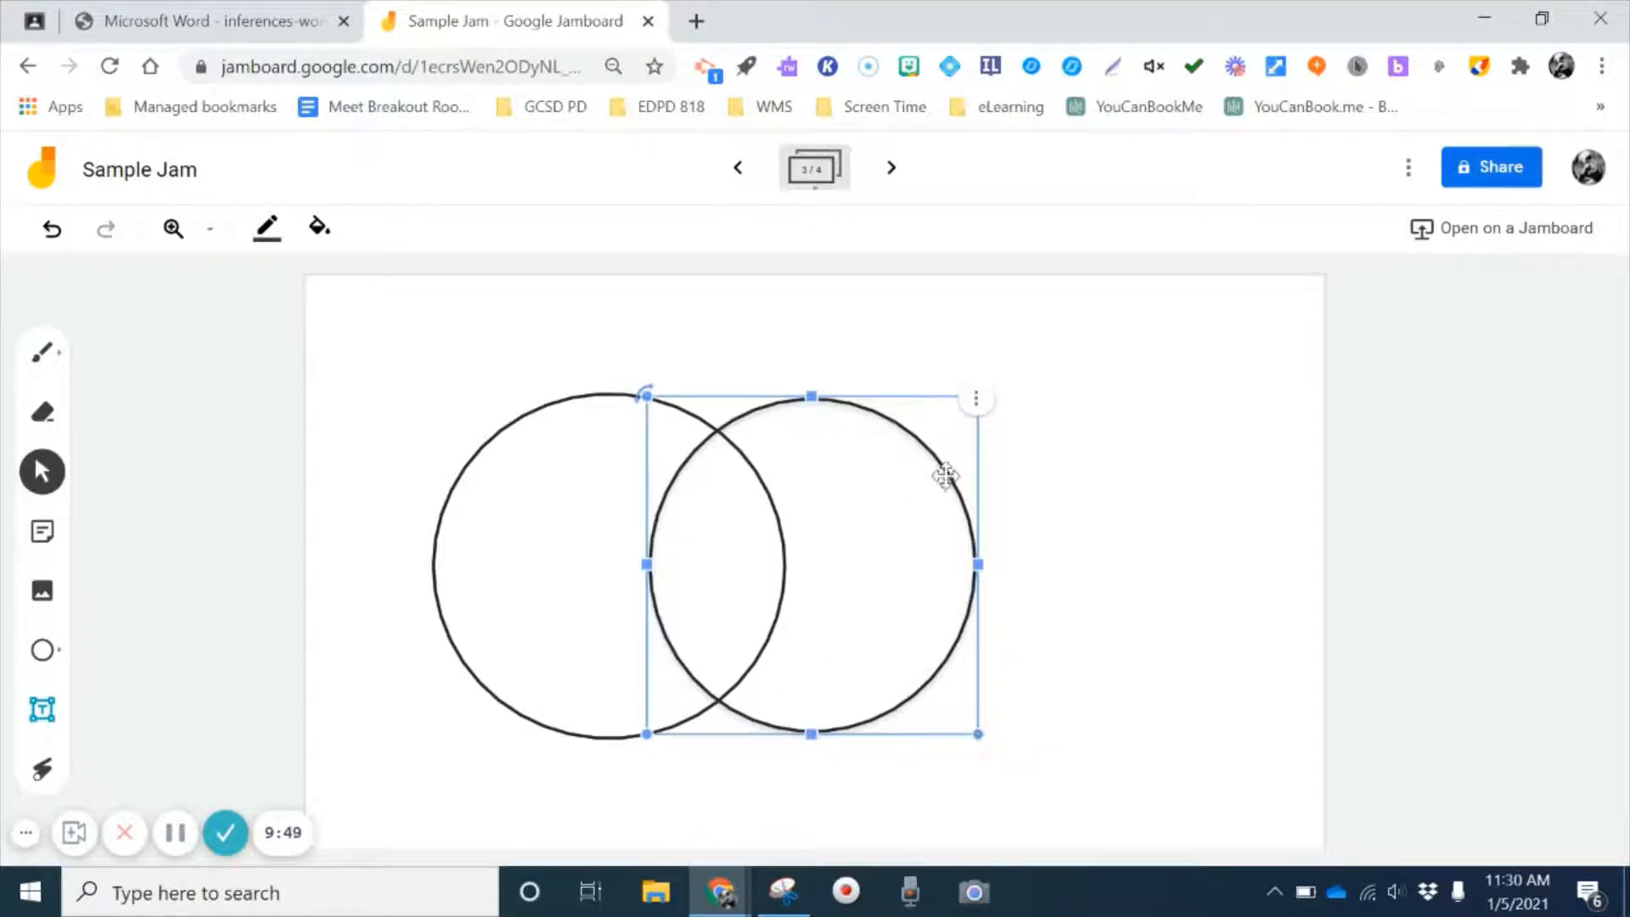
left_click_drag(939, 479, 922, 469)
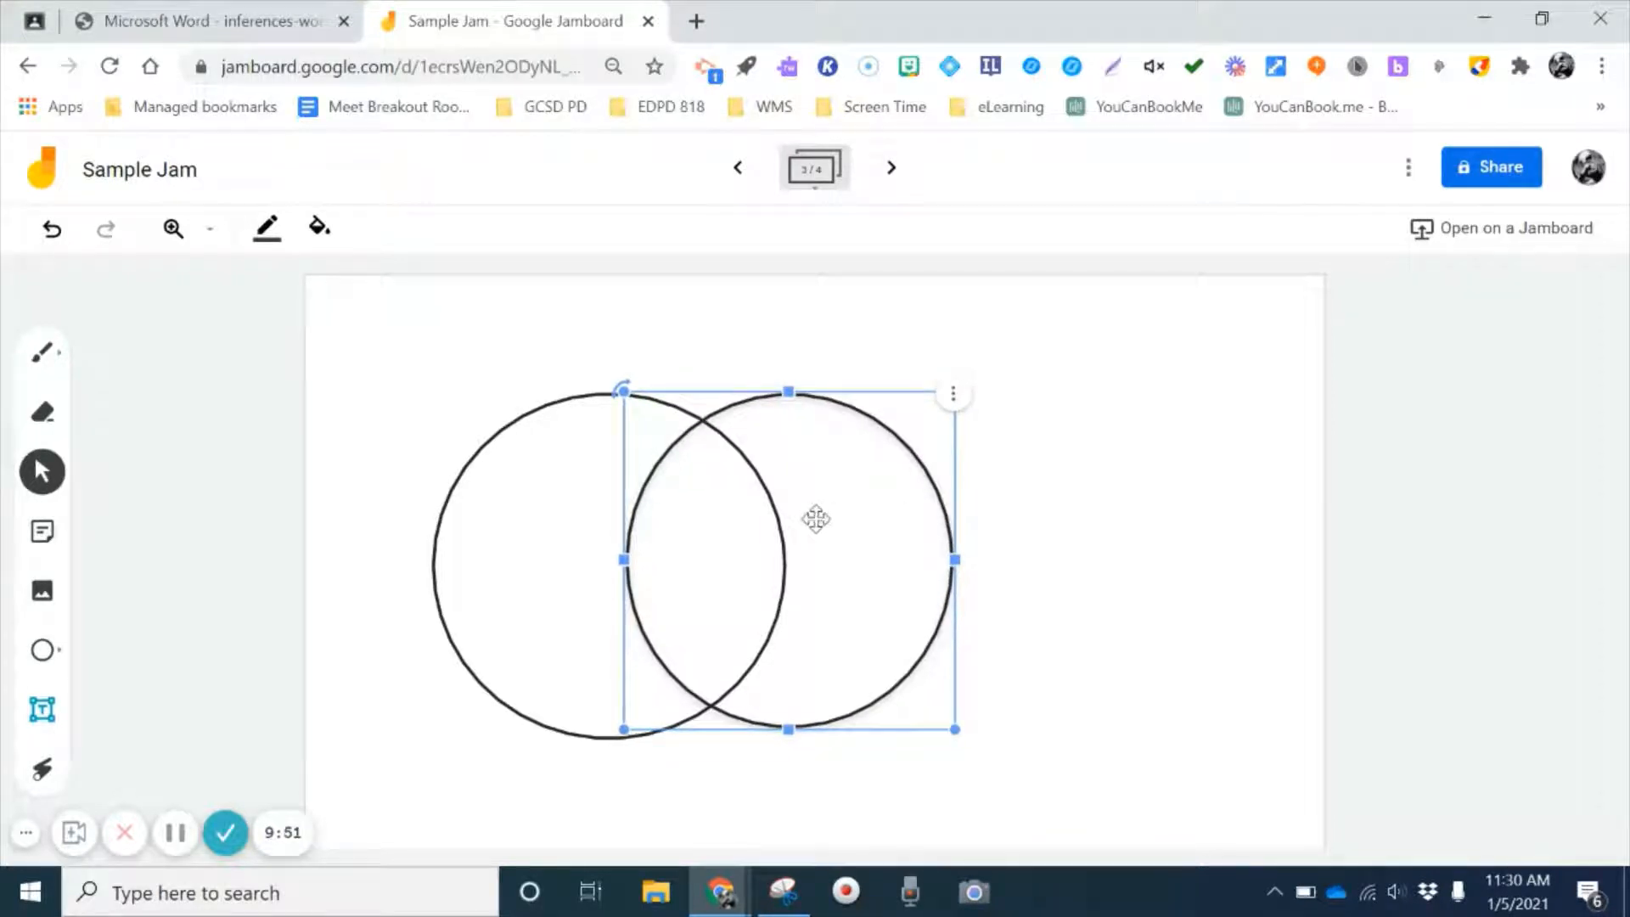
Try a grey fill on the second circle, and set its fill back to transparent
left_click(320, 227)
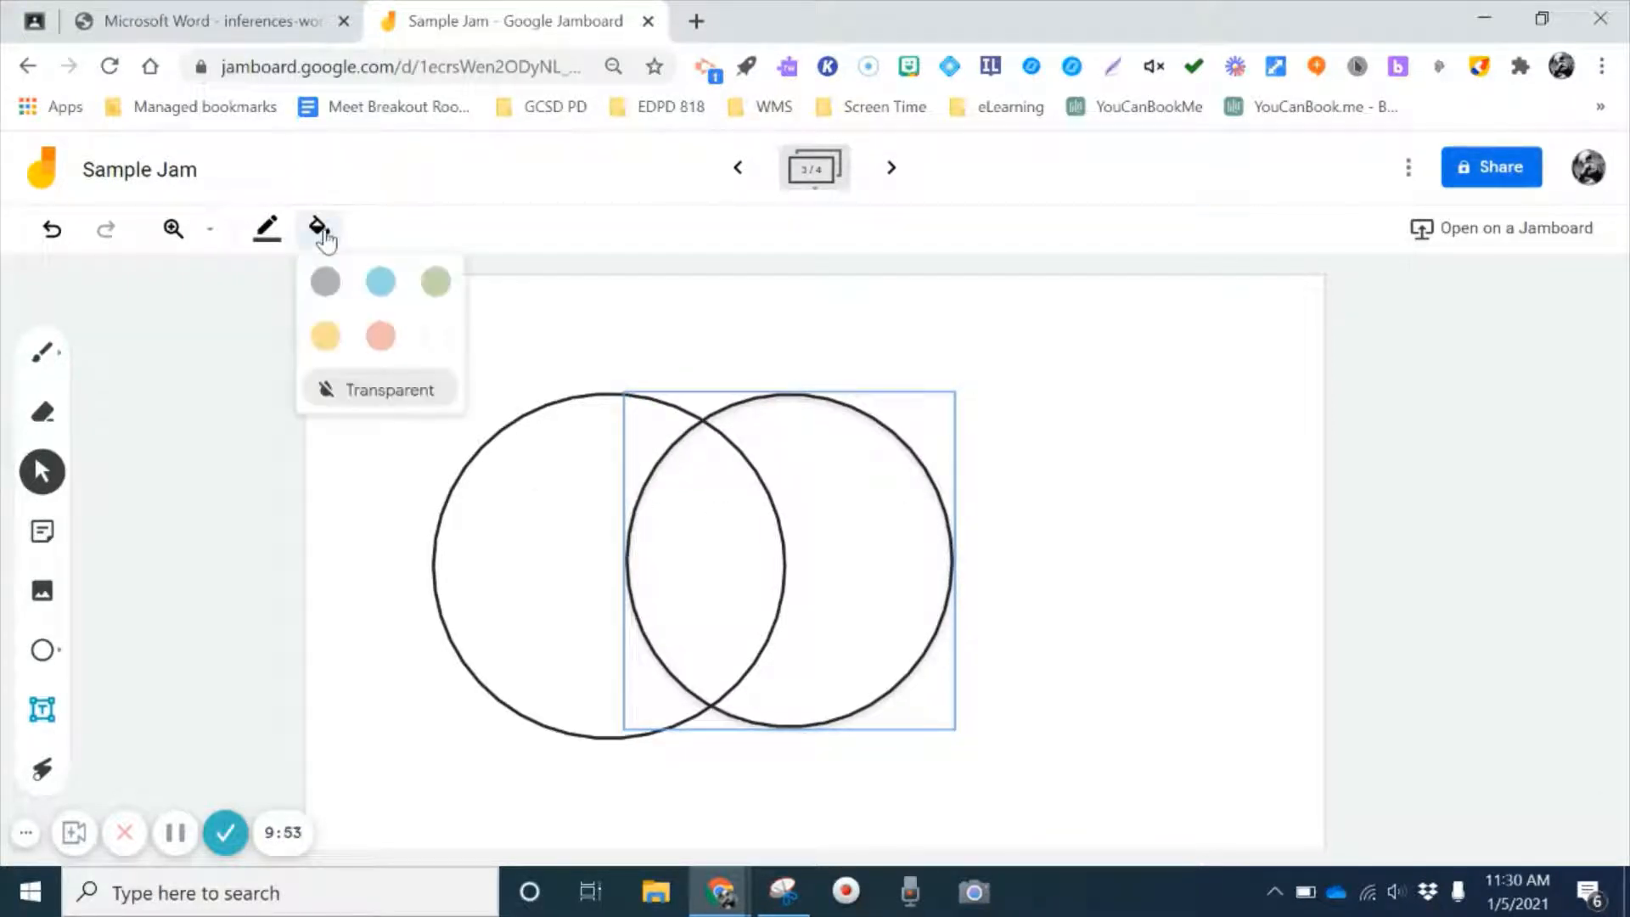
left_click(326, 281)
left_click(719, 613)
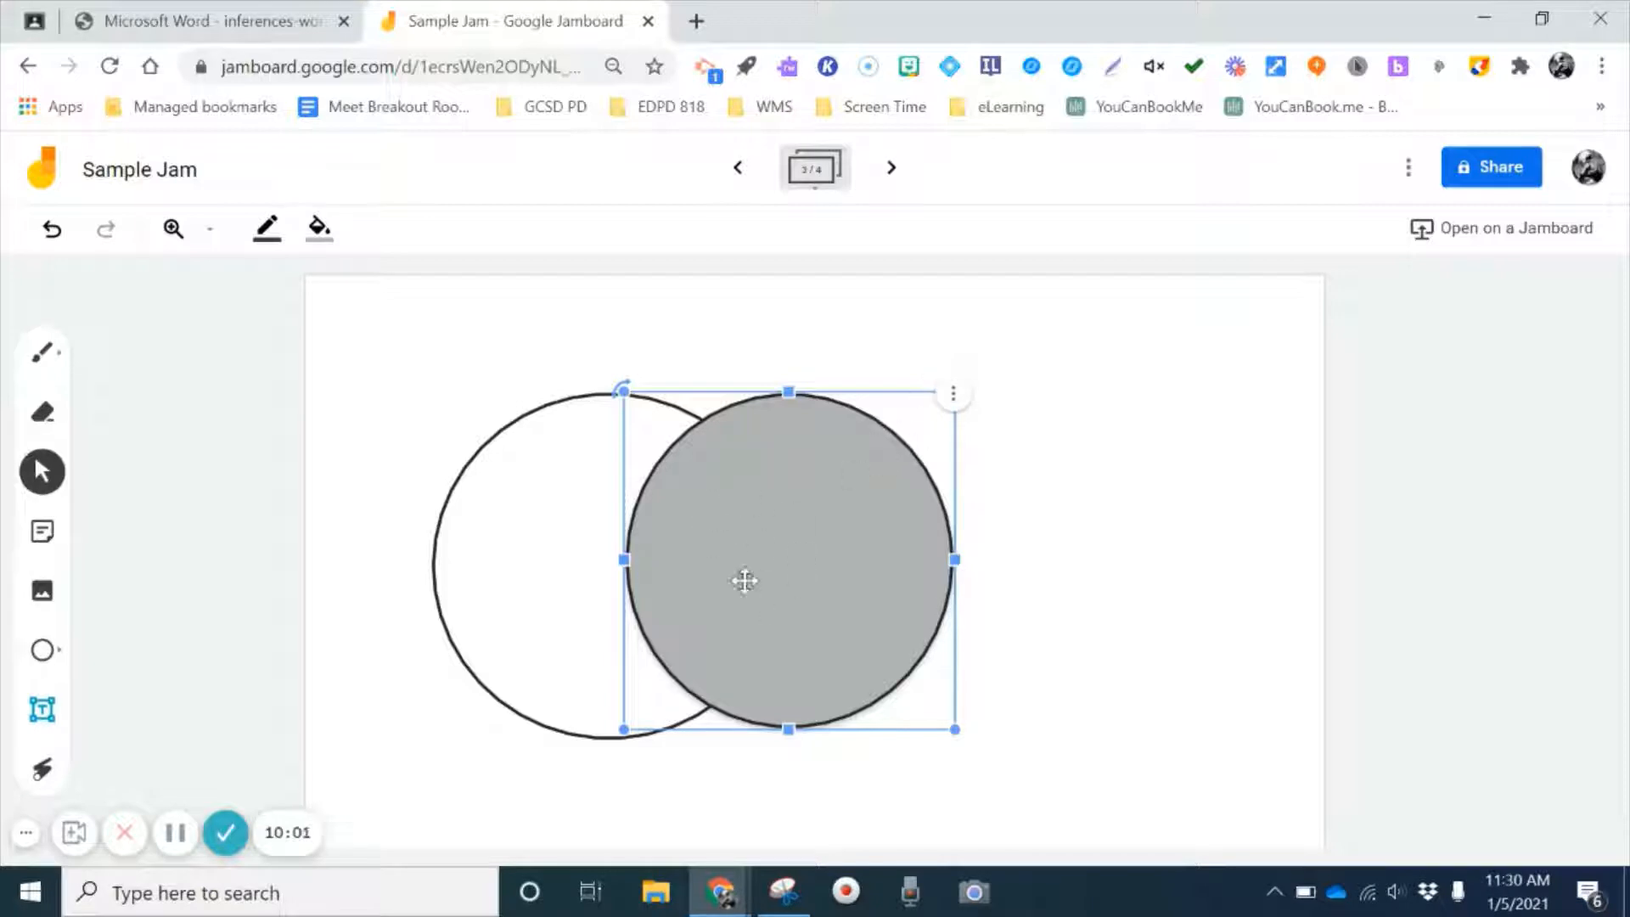
left_click(320, 236)
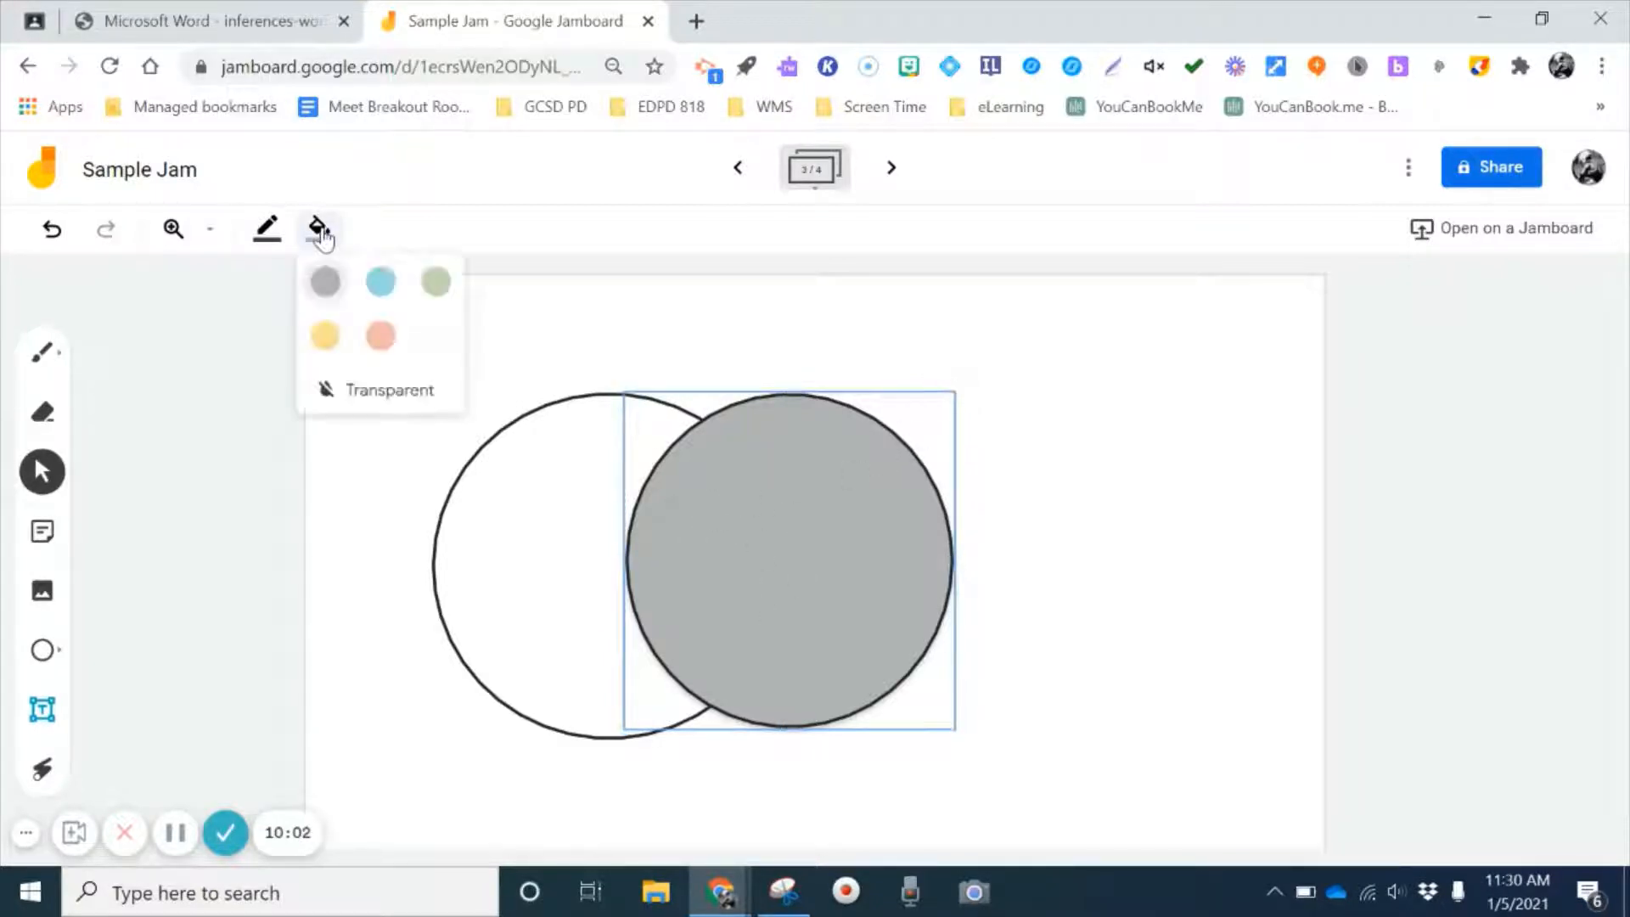
left_click(378, 399)
left_click(658, 559)
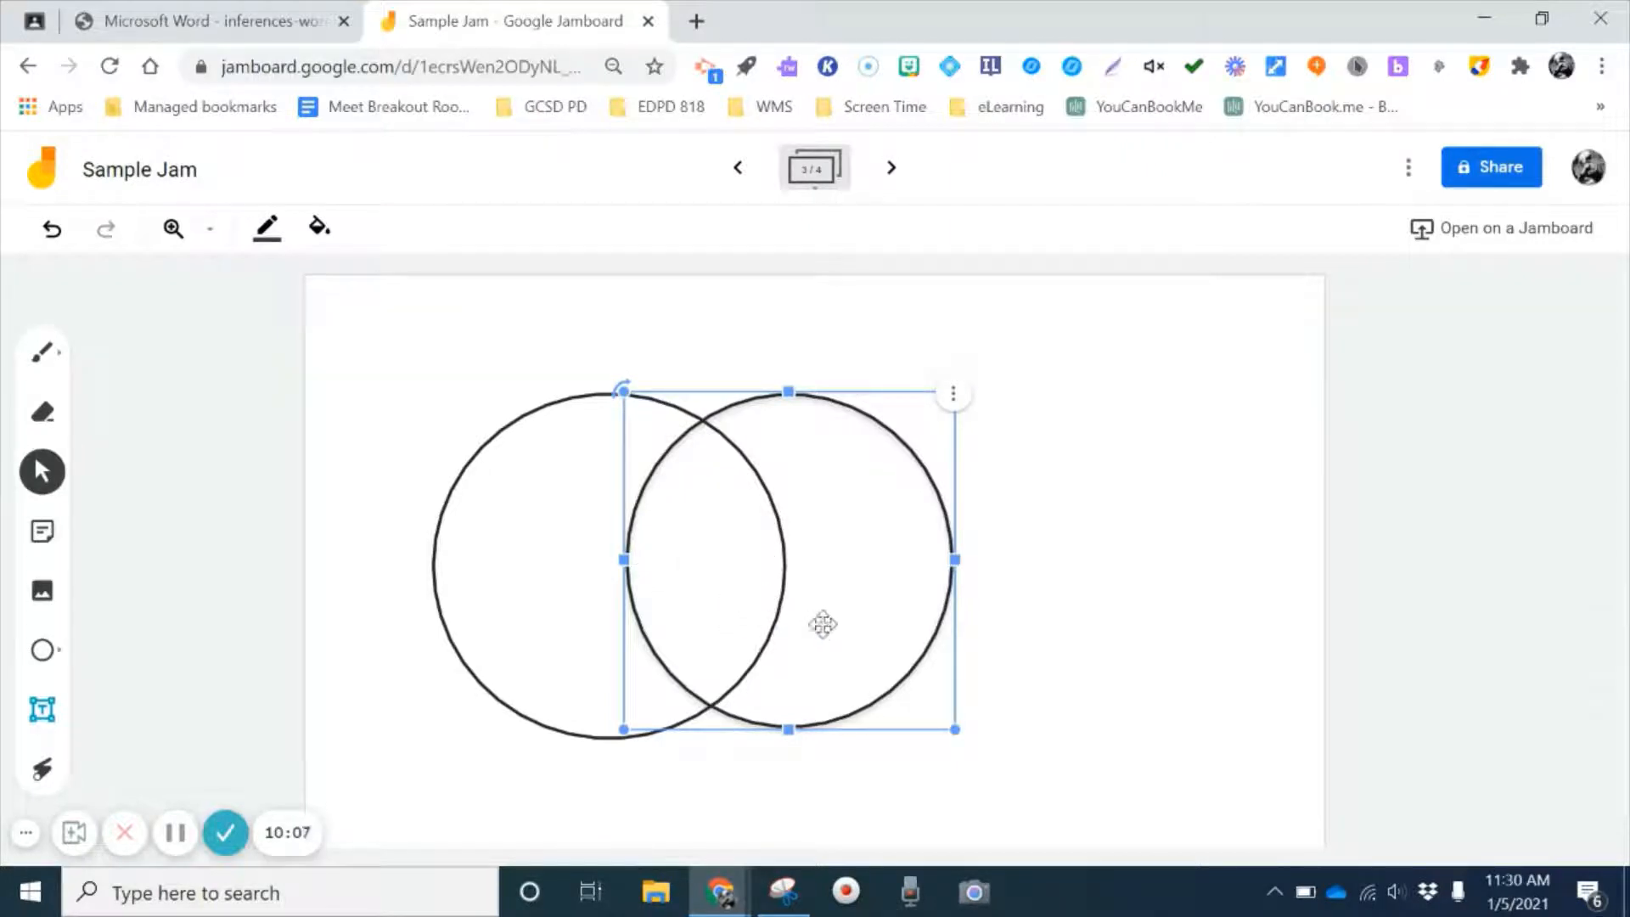
Enlarge both circles and reposition them side by side so they overlap as a Venn diagram
left_click_drag(878, 617, 989, 622)
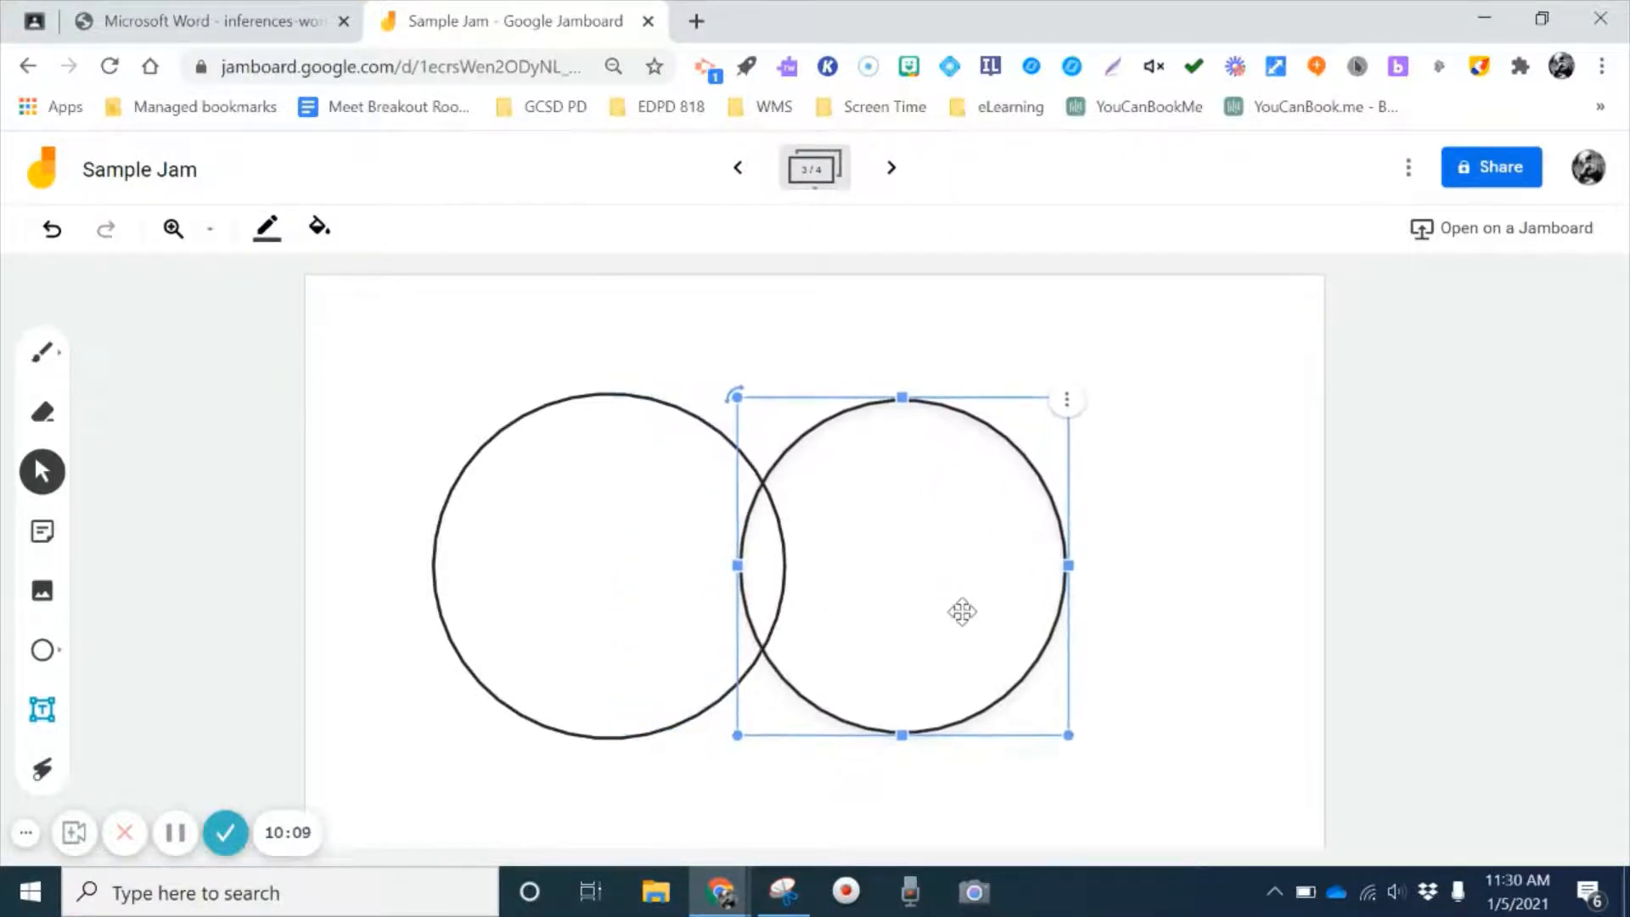
left_click_drag(1068, 734, 1141, 806)
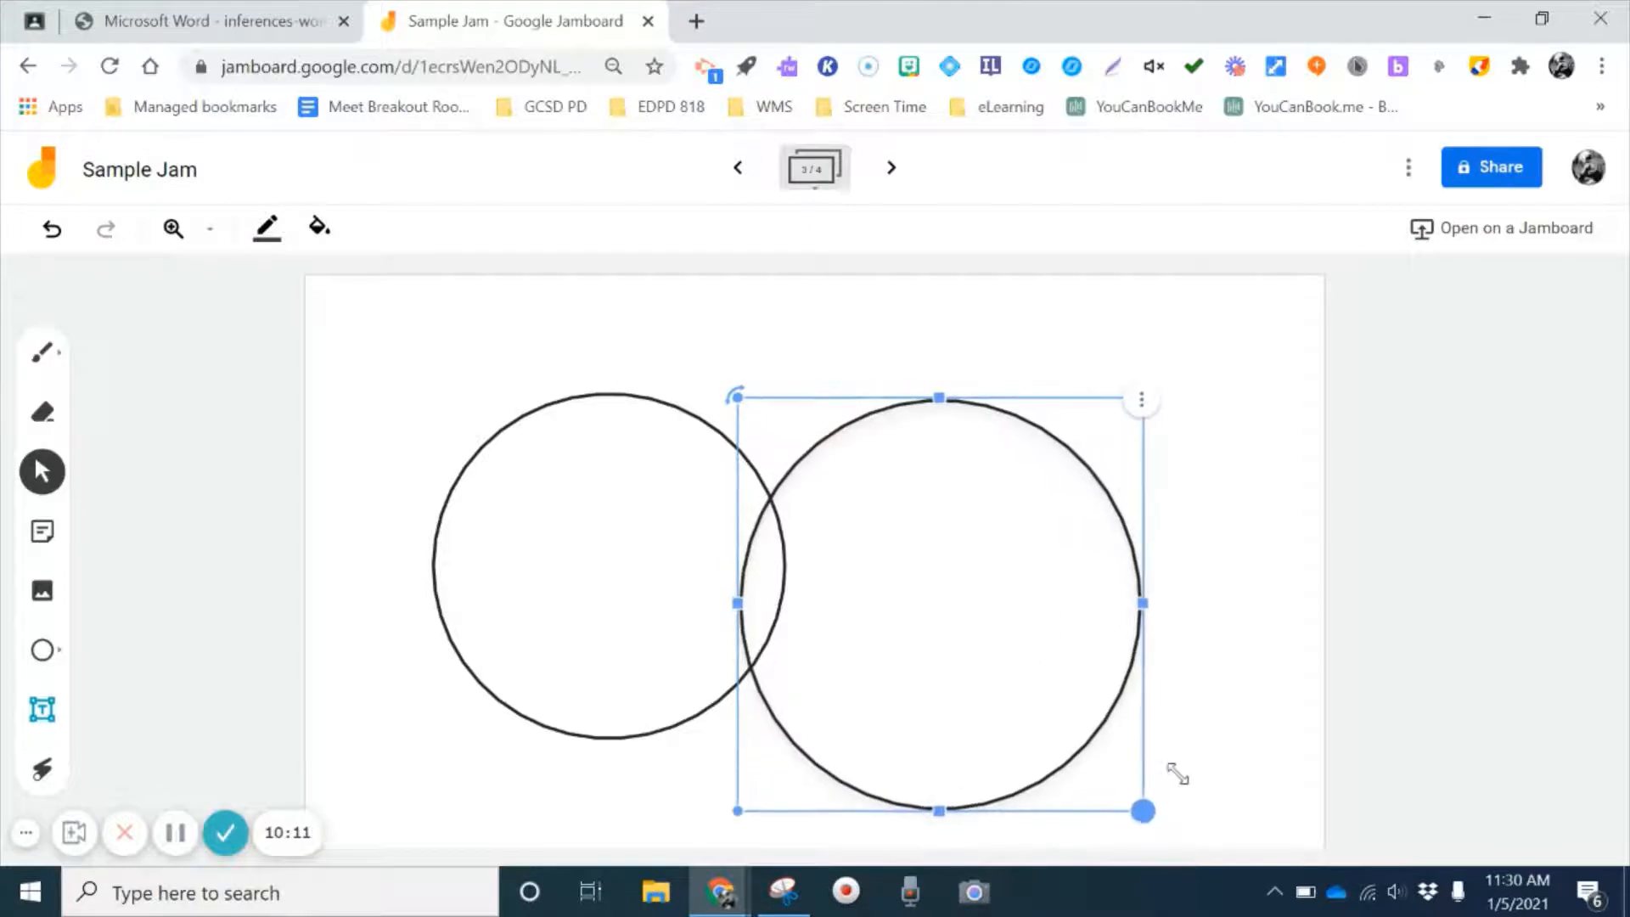
left_click(569, 594)
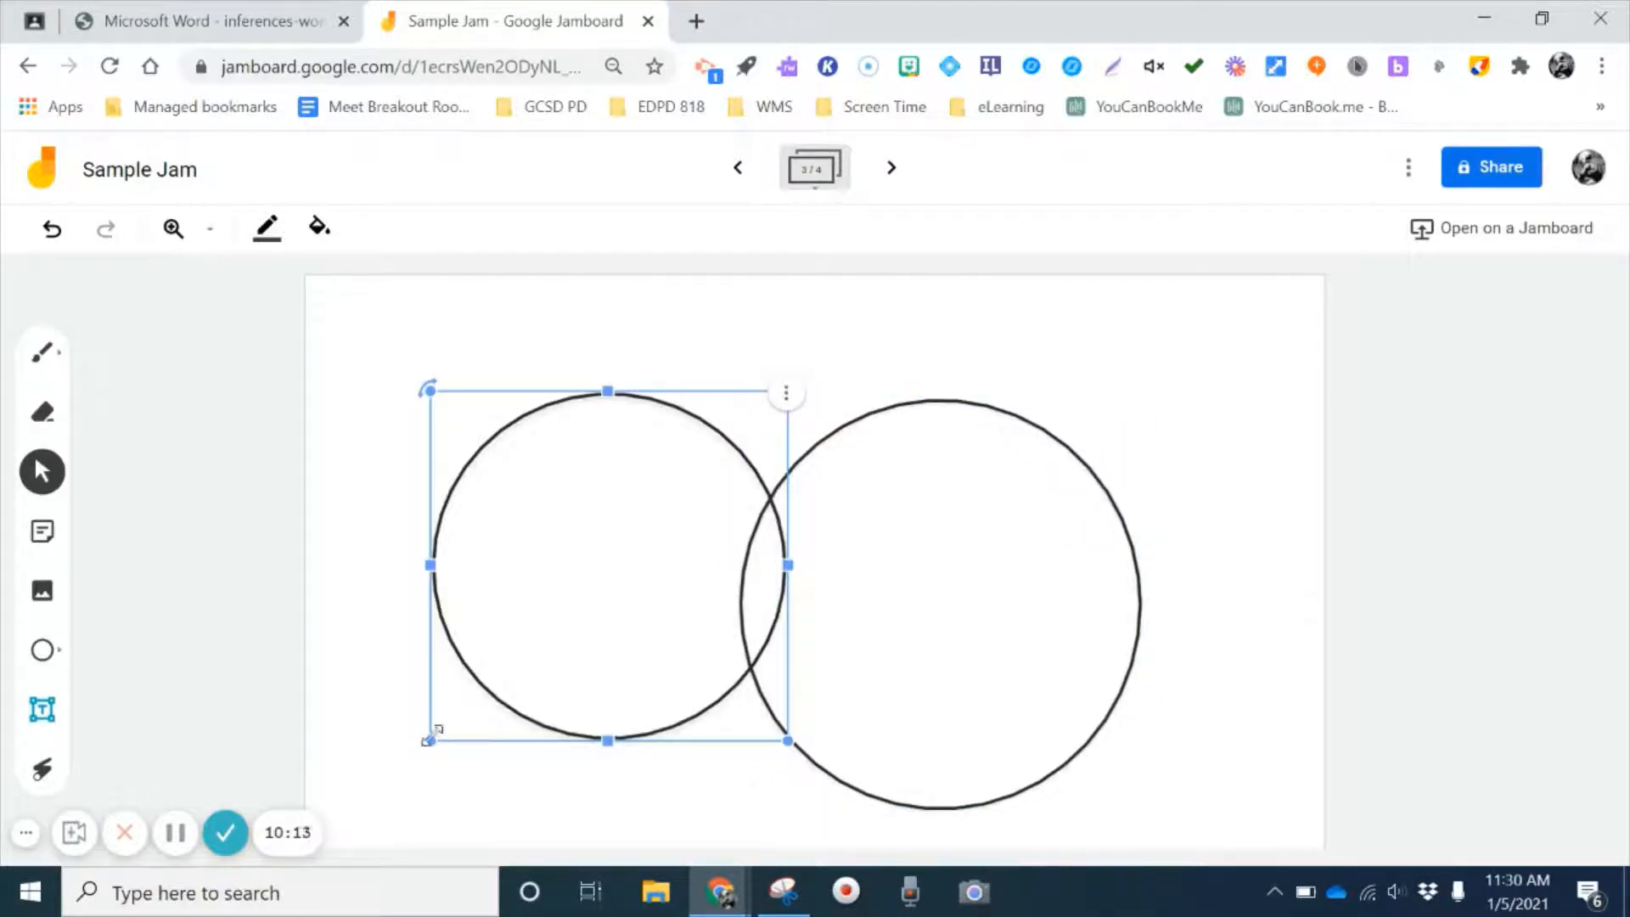
left_click_drag(430, 739, 353, 807)
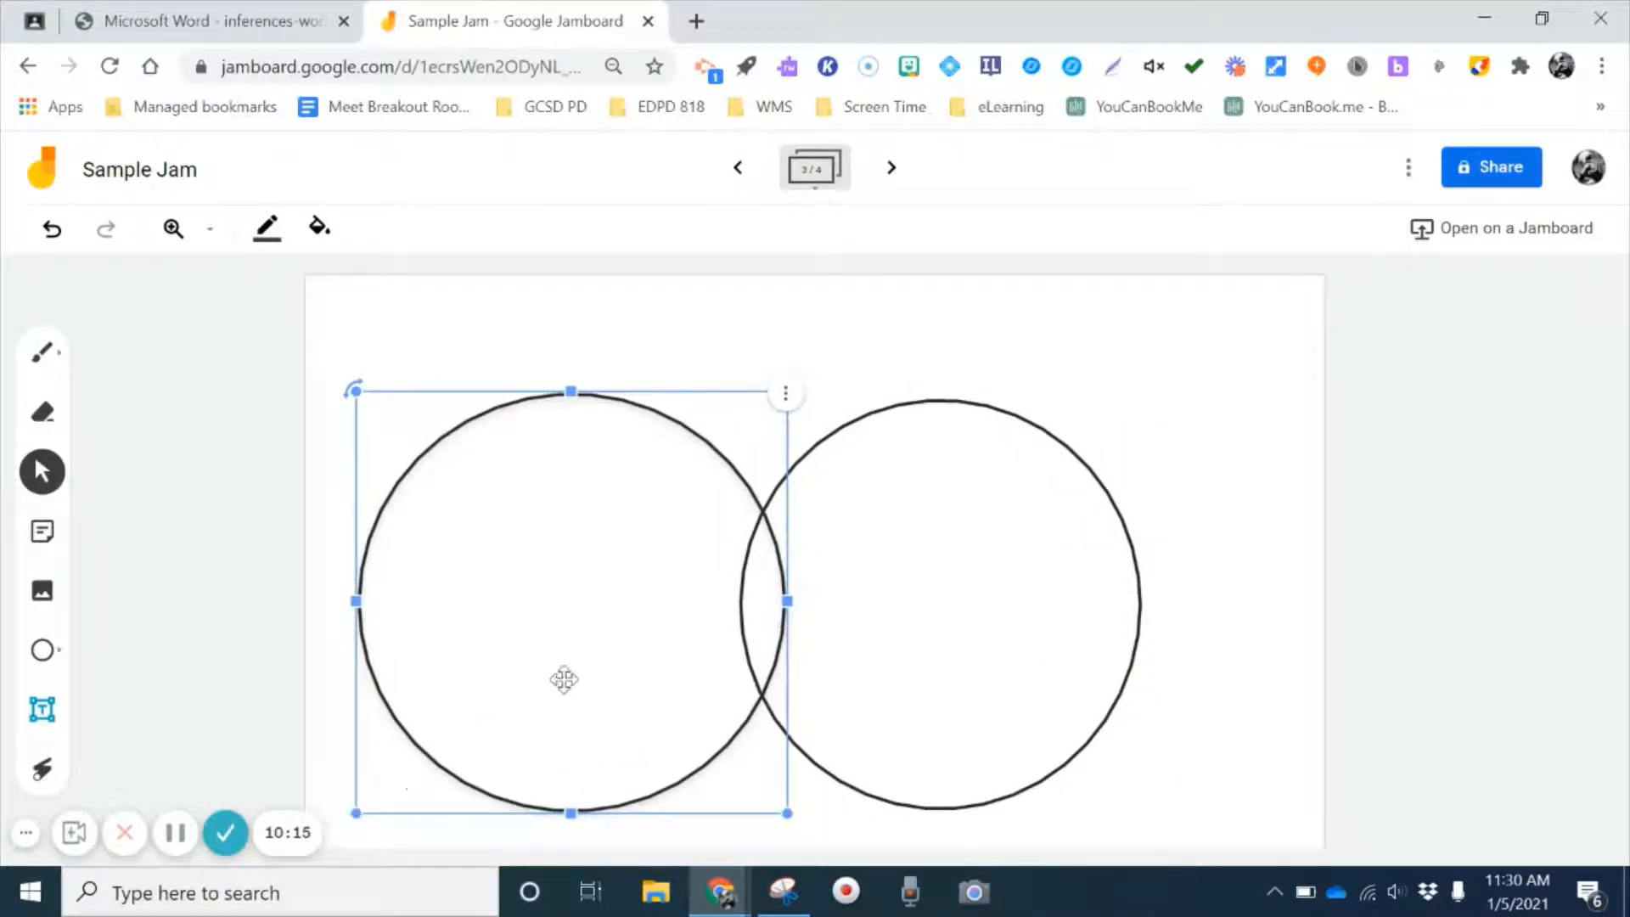
left_click_drag(562, 679, 708, 686)
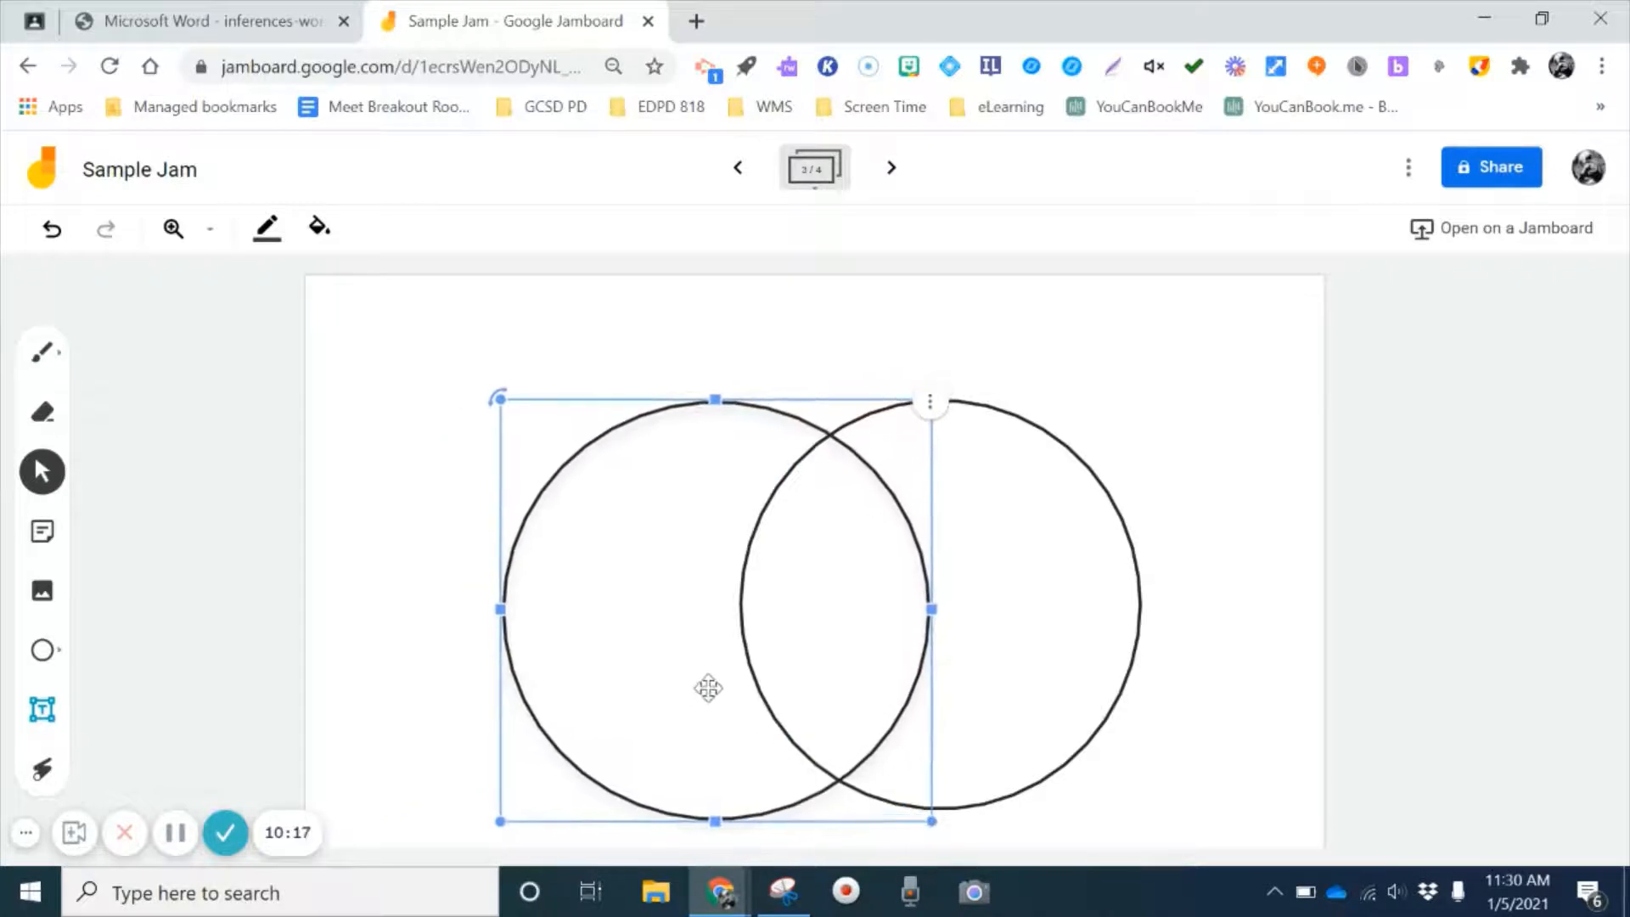
left_click(1224, 698)
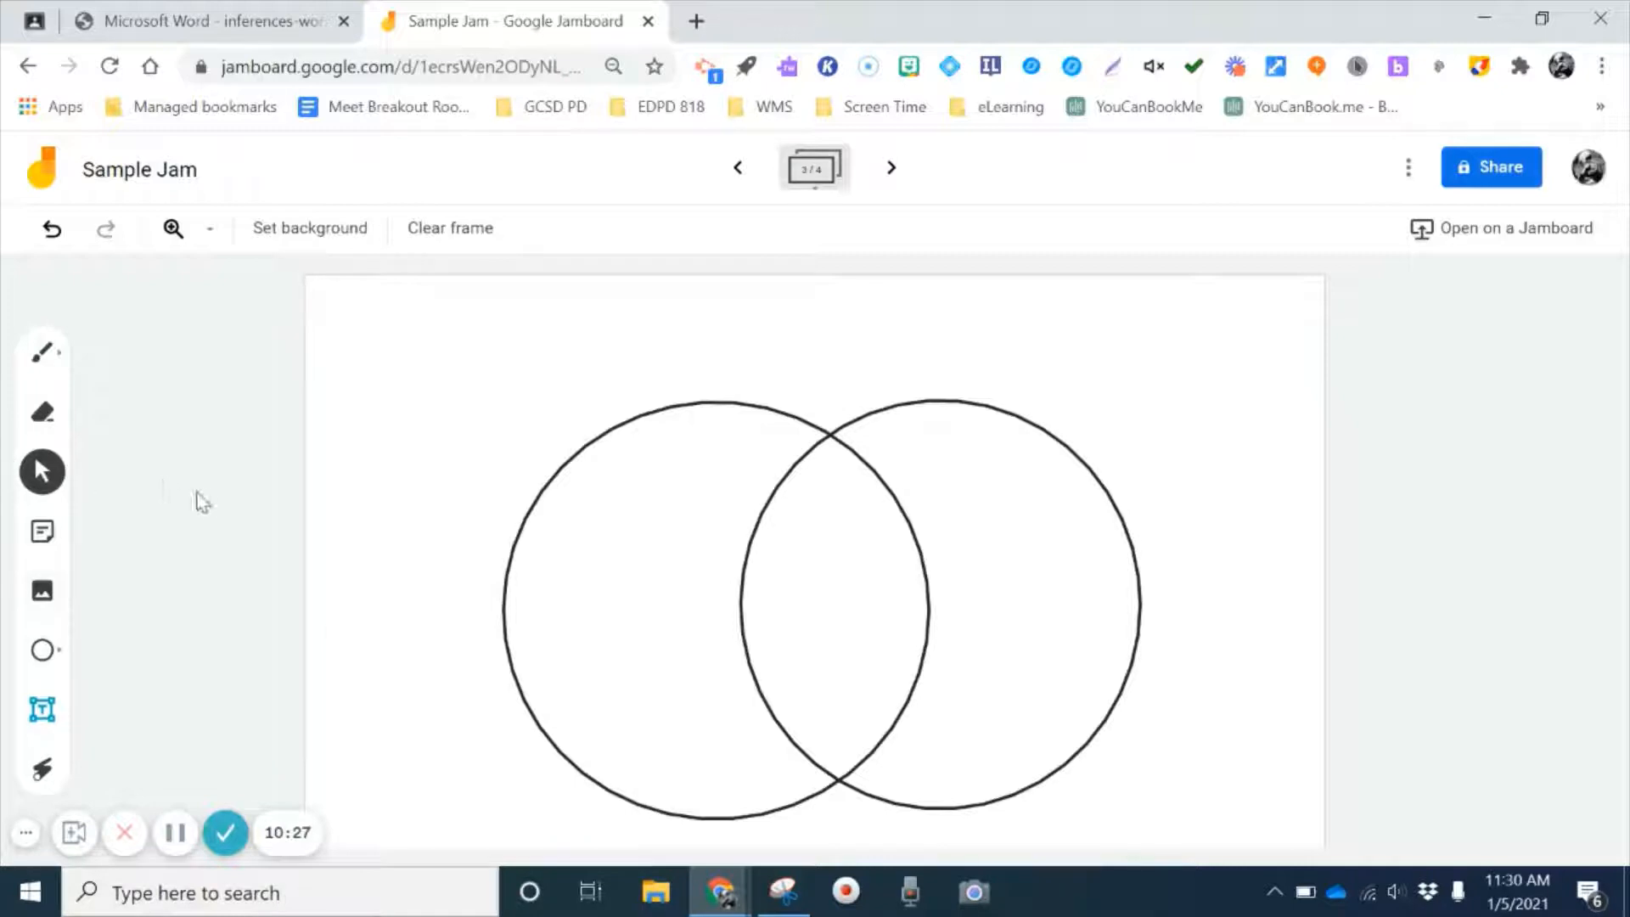
Move the two circles around the frame and rearrange them into a centred, side-by-side Venn overlap
left_click(563, 486)
left_click_drag(563, 486, 648, 532)
left_click(858, 622)
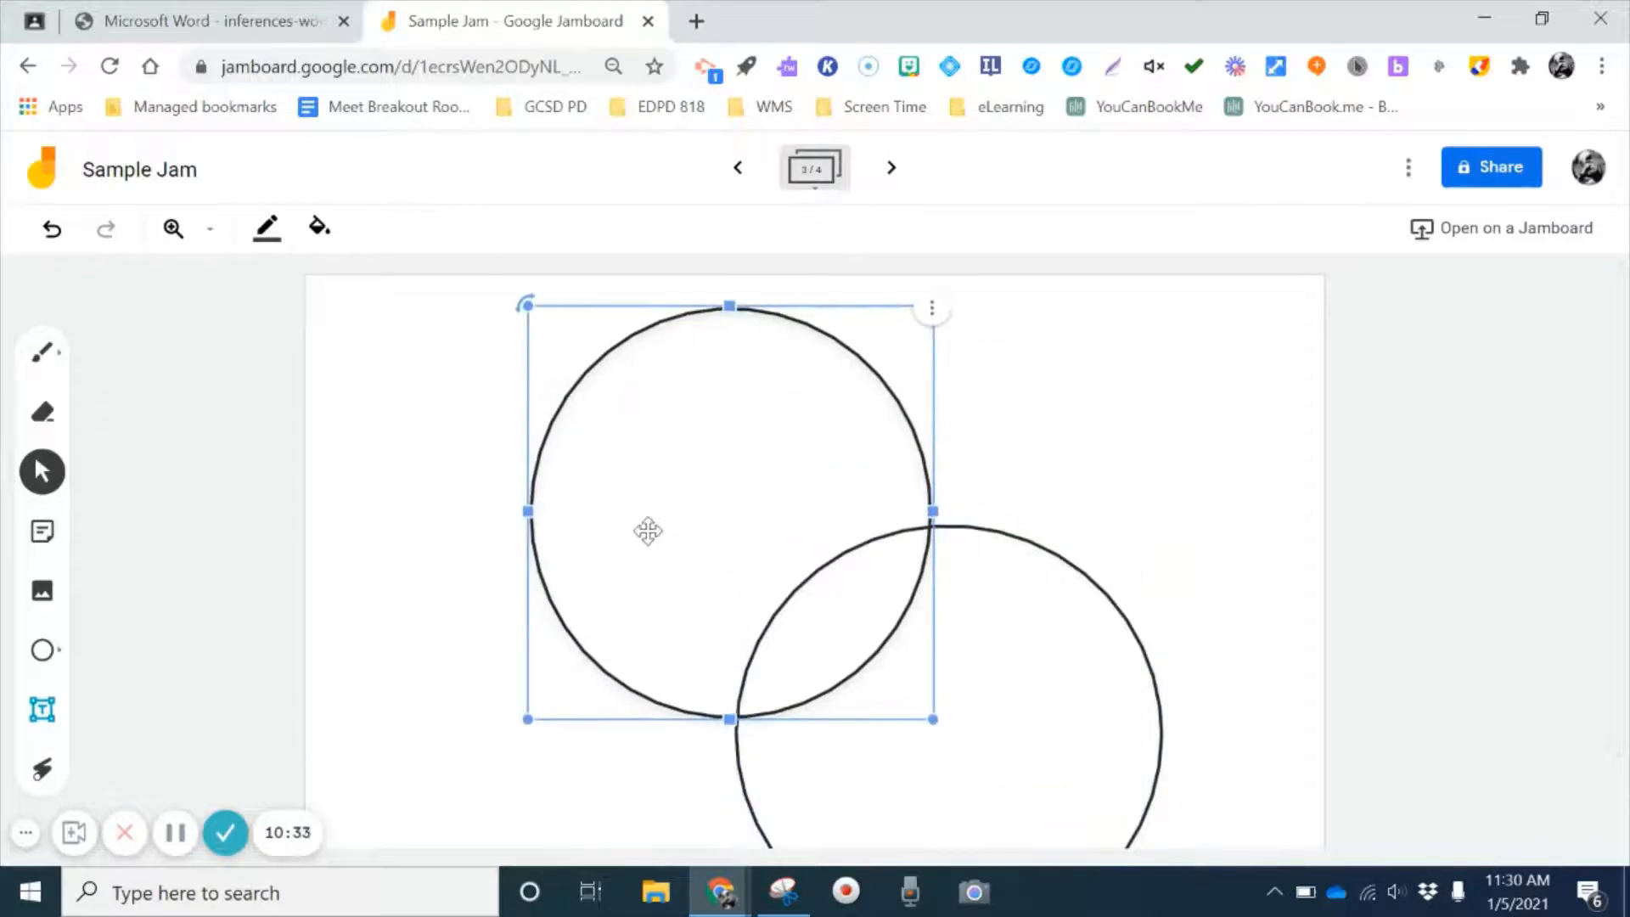
left_click_drag(957, 641, 997, 545)
left_click_drag(636, 594, 569, 676)
left_click_drag(1092, 644, 1022, 603)
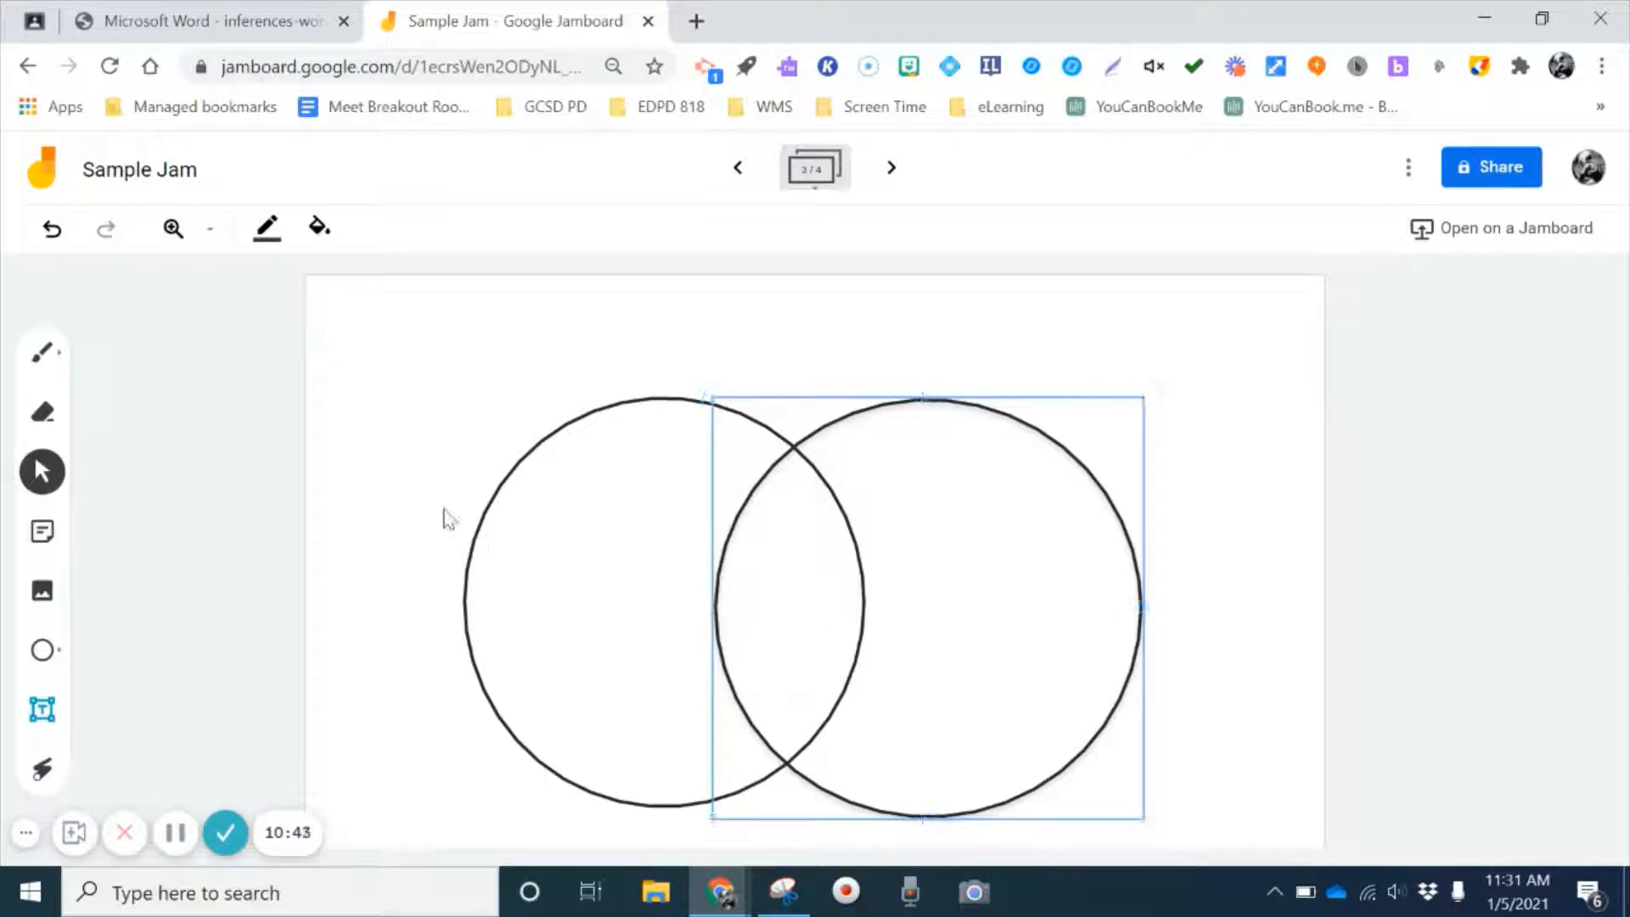
left_click(415, 425)
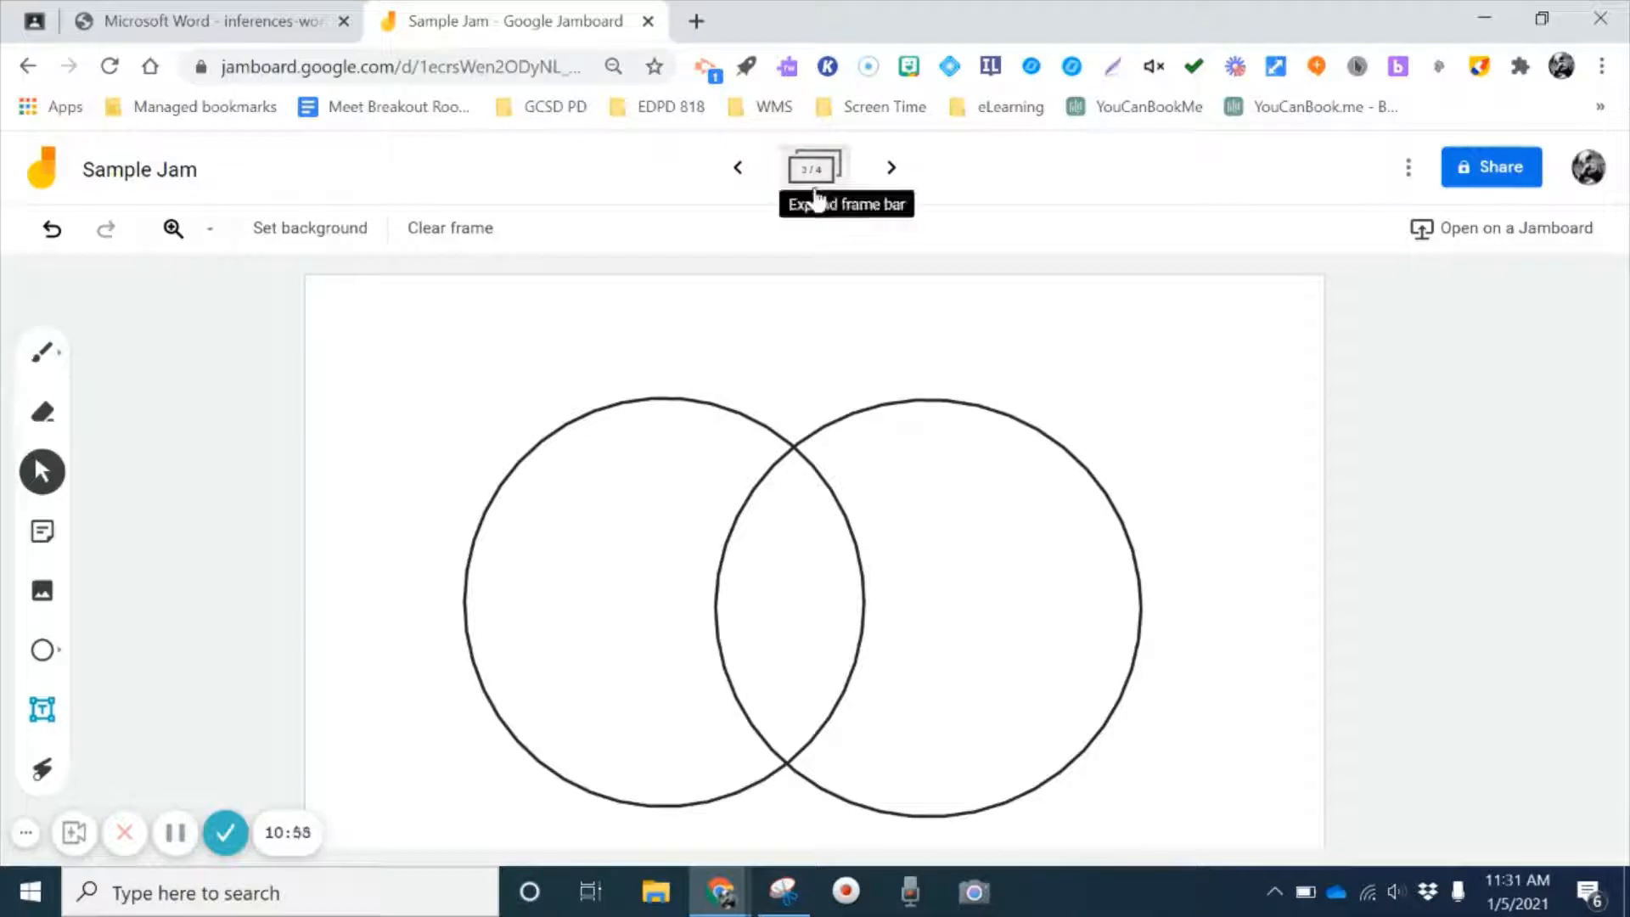
Save the Venn diagram frame as an image, and delete both circles from the frame
left_click(1408, 170)
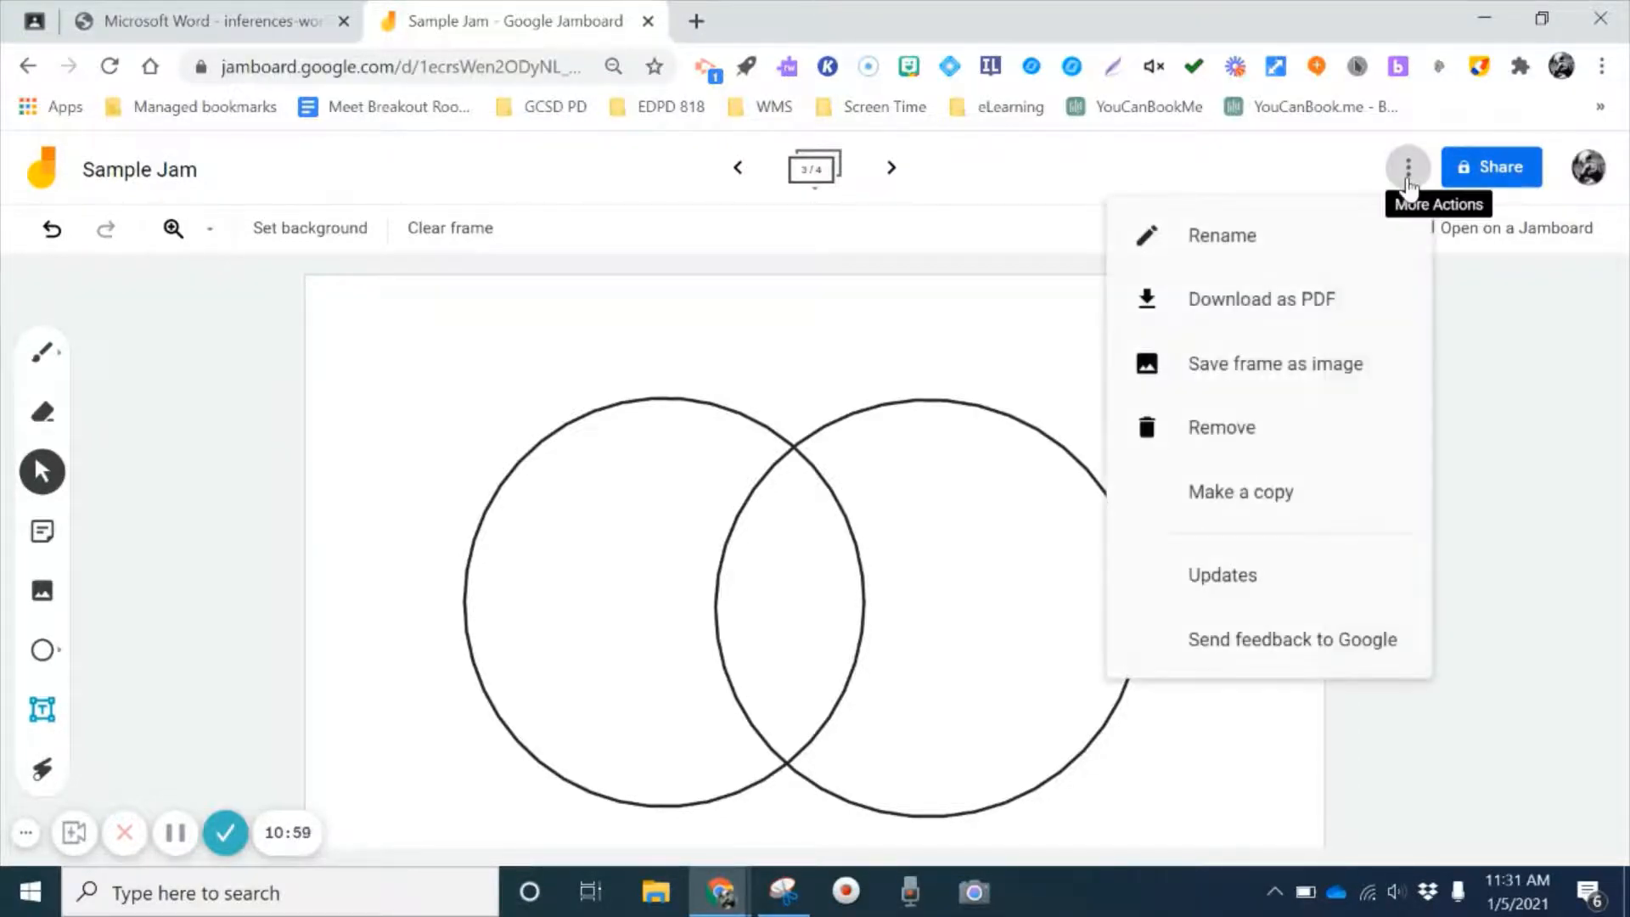
left_click(1283, 373)
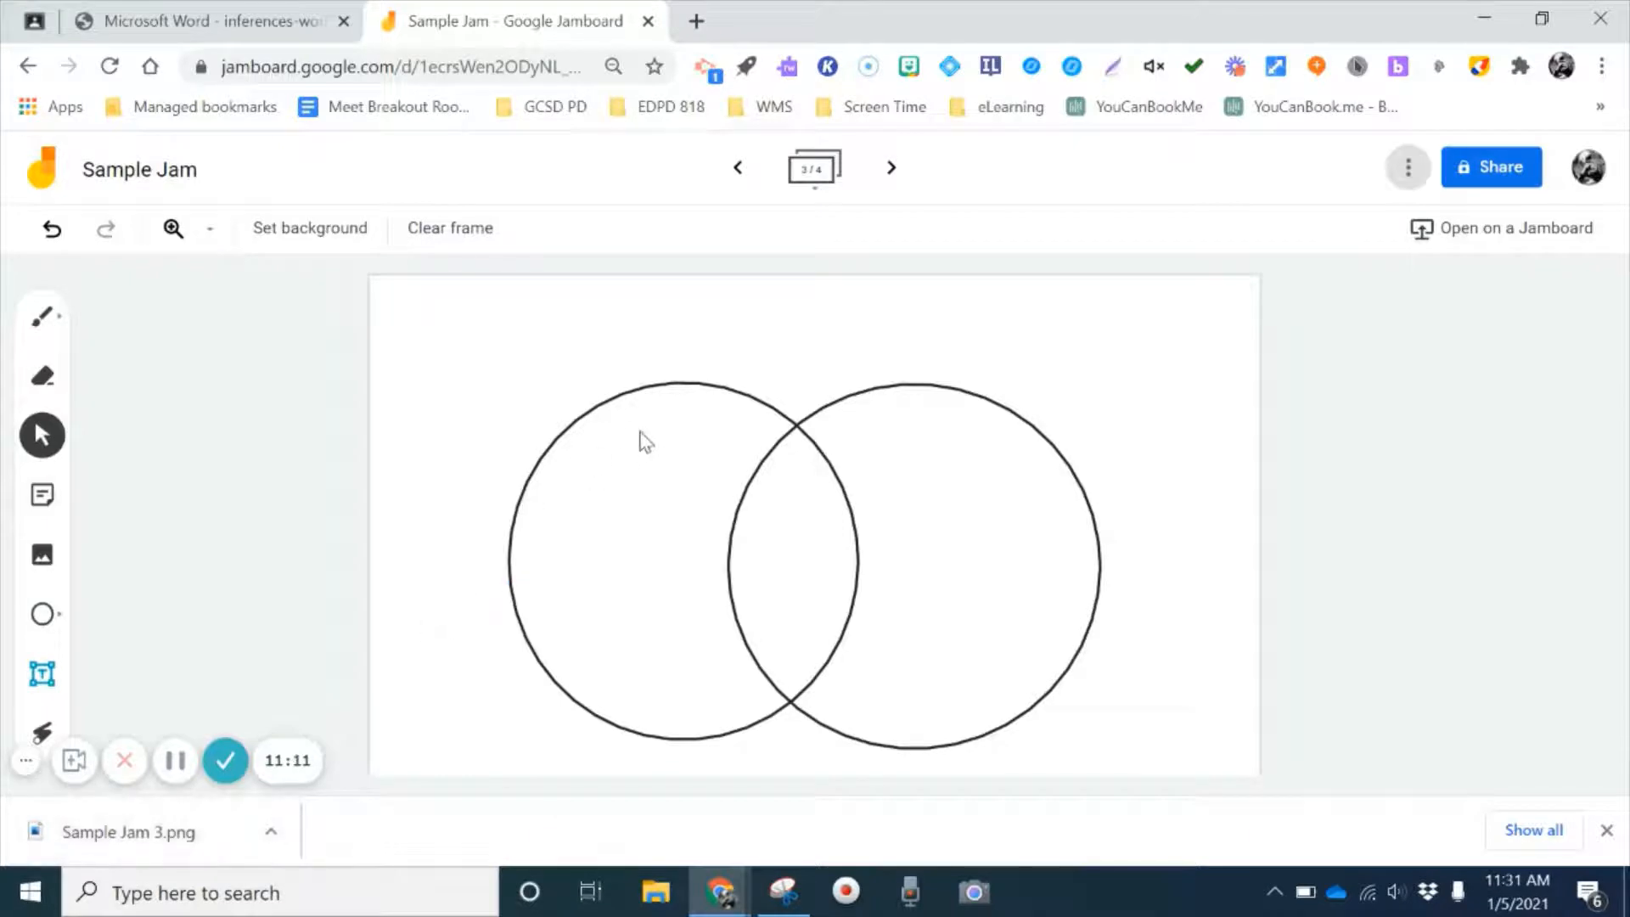
left_click(767, 409)
key("Delete")
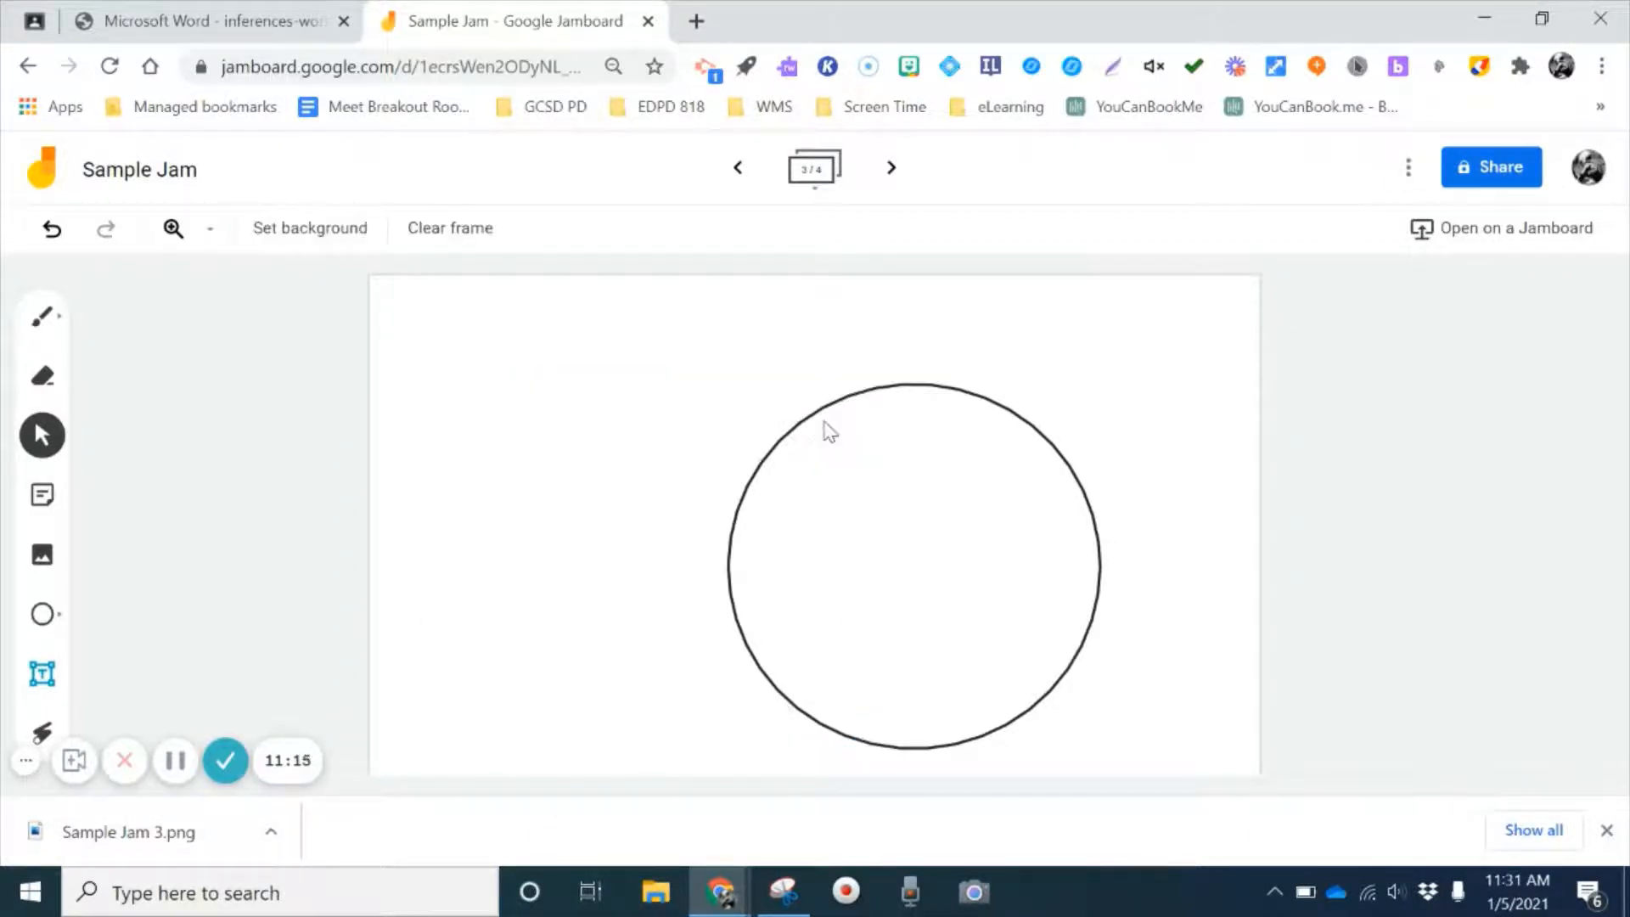
left_click(859, 396)
key("Delete")
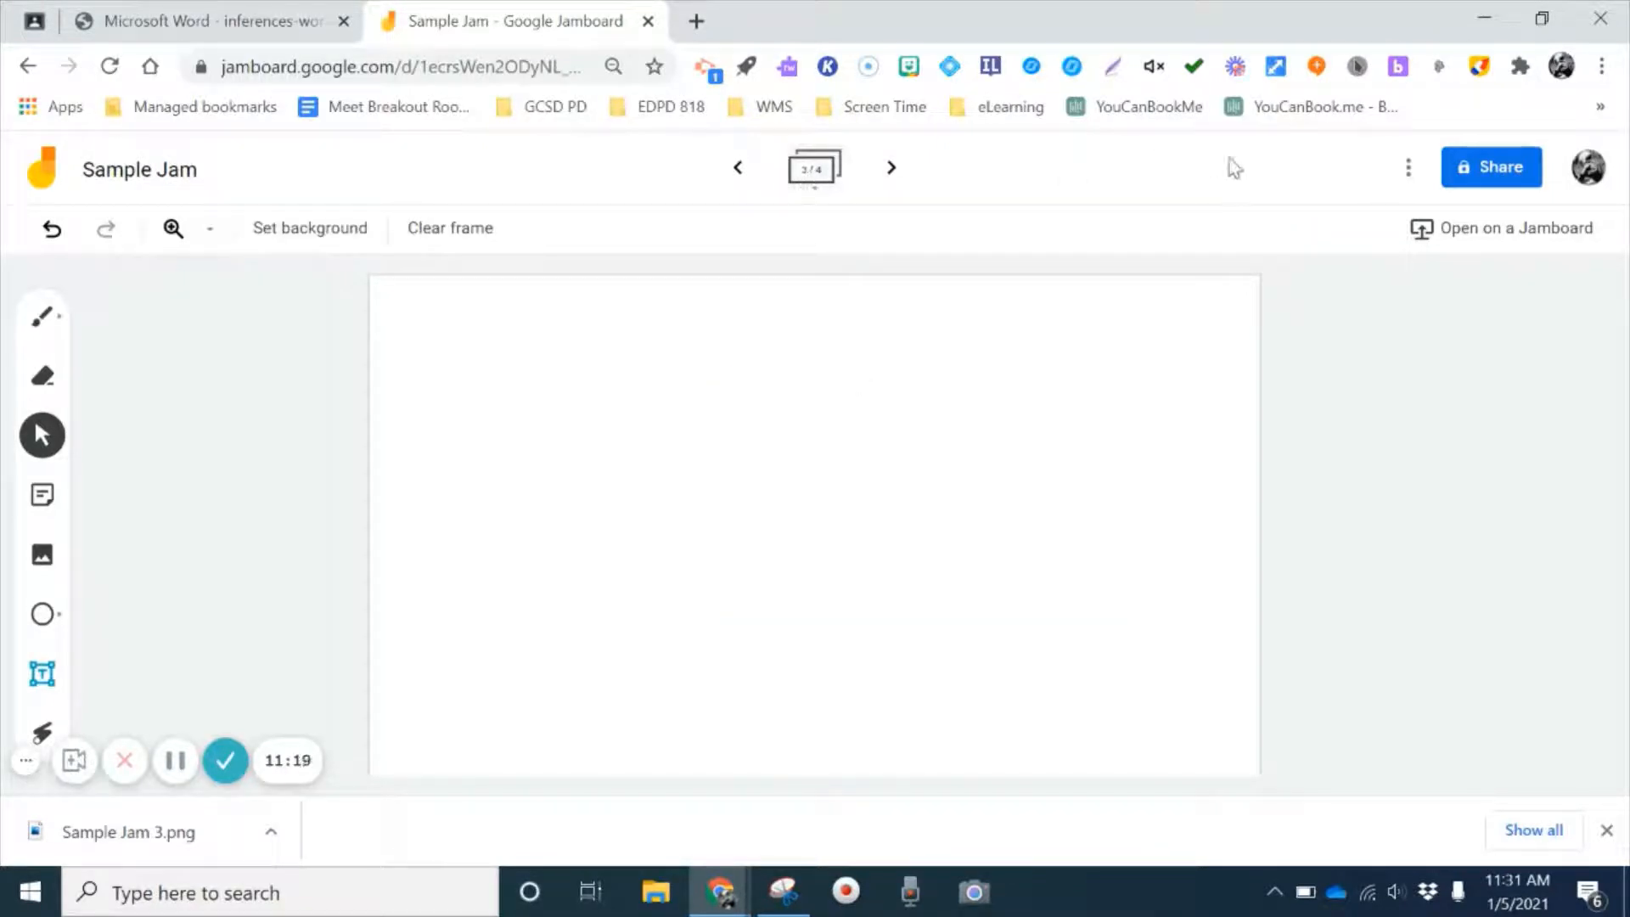
Set the frame's background to the uploaded image Sample Jam 3 from the Downloads folder
left_click(336, 237)
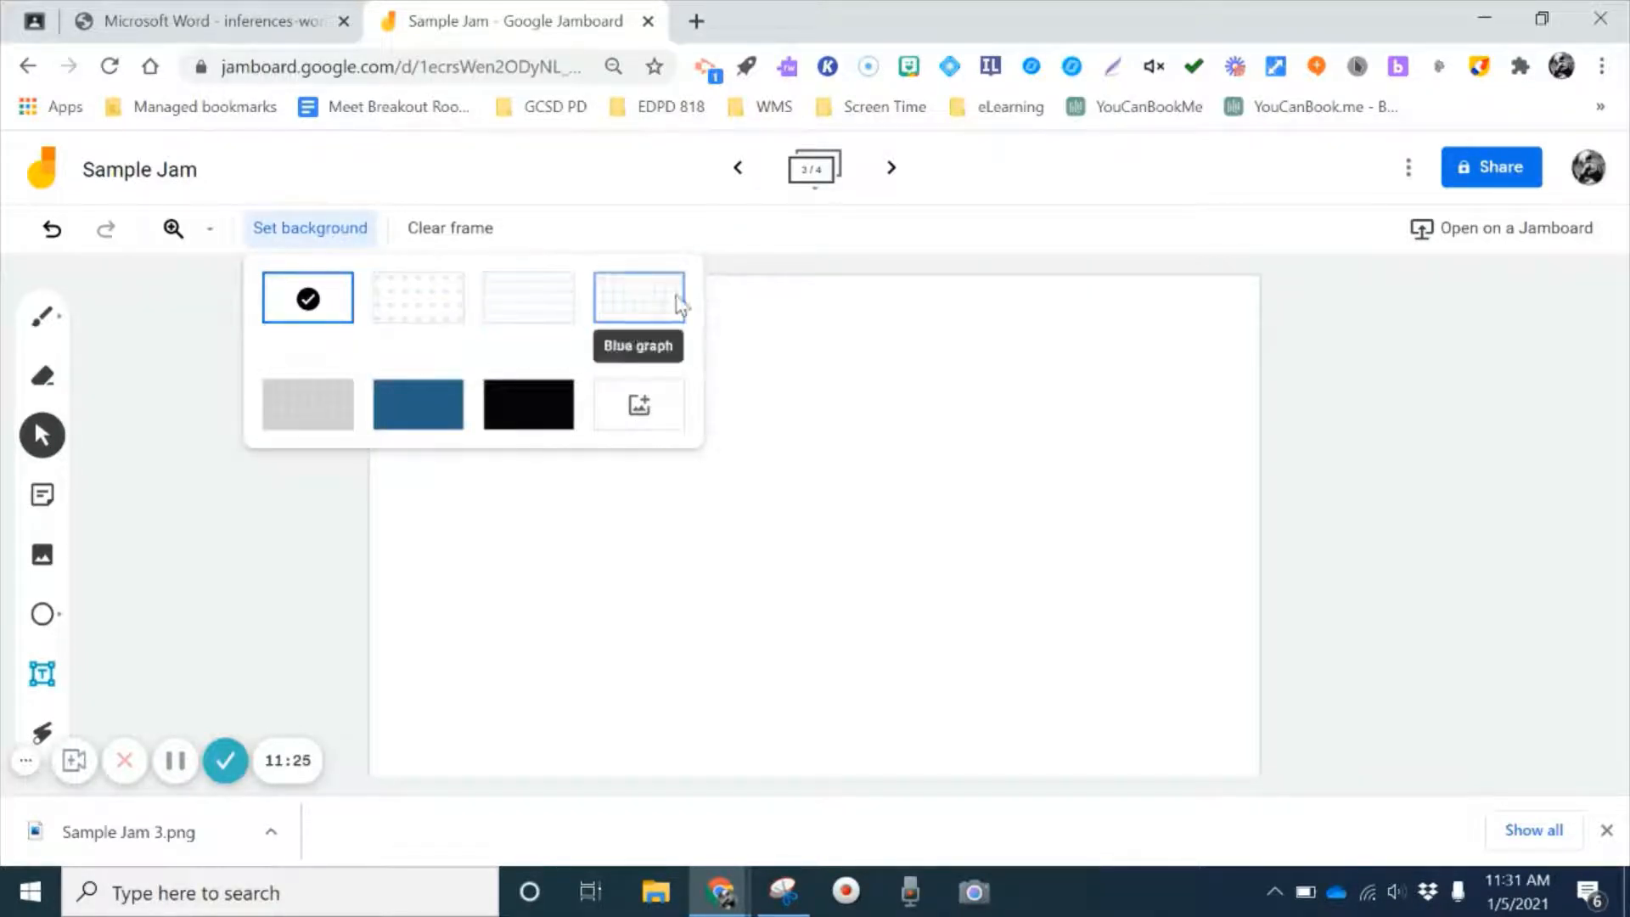
left_click(639, 407)
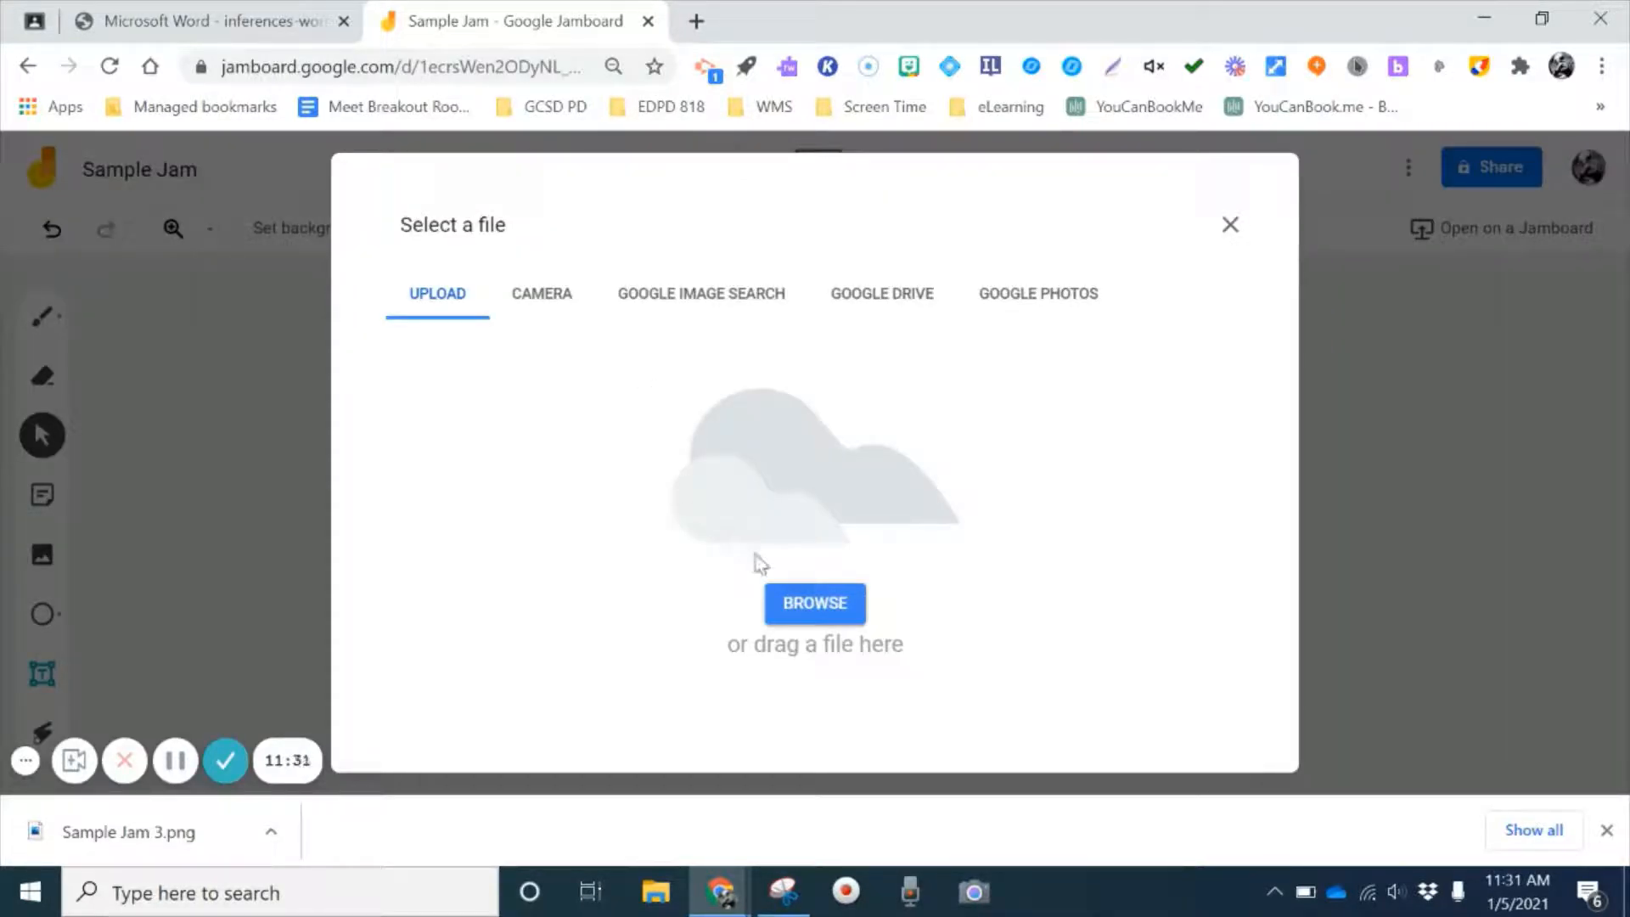
left_click(809, 611)
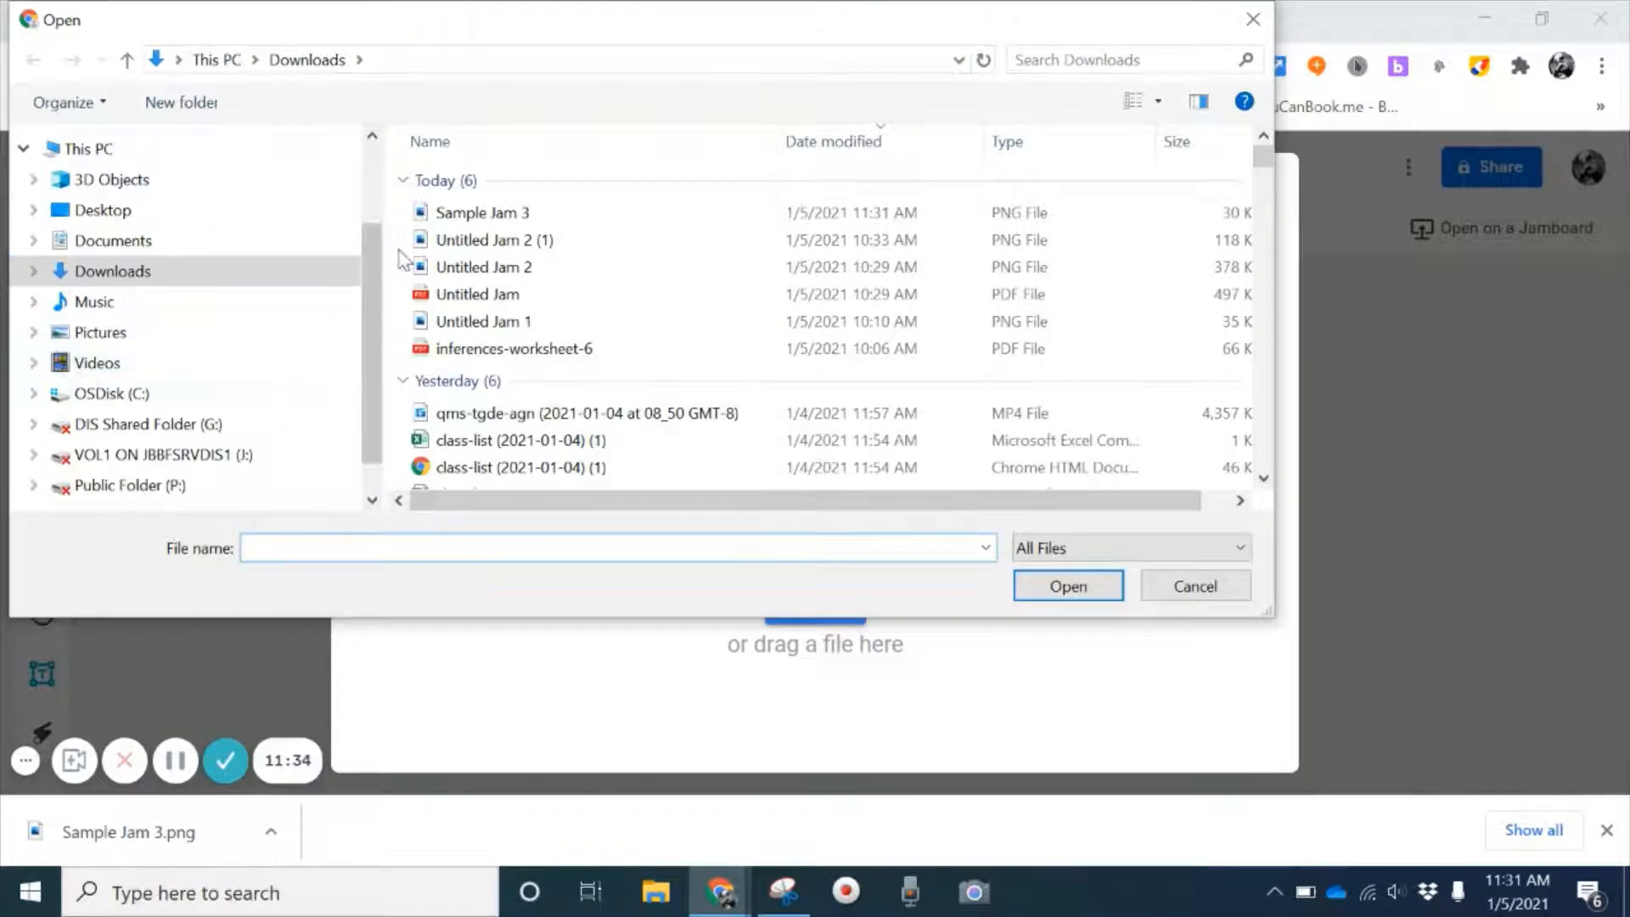
double_click(492, 212)
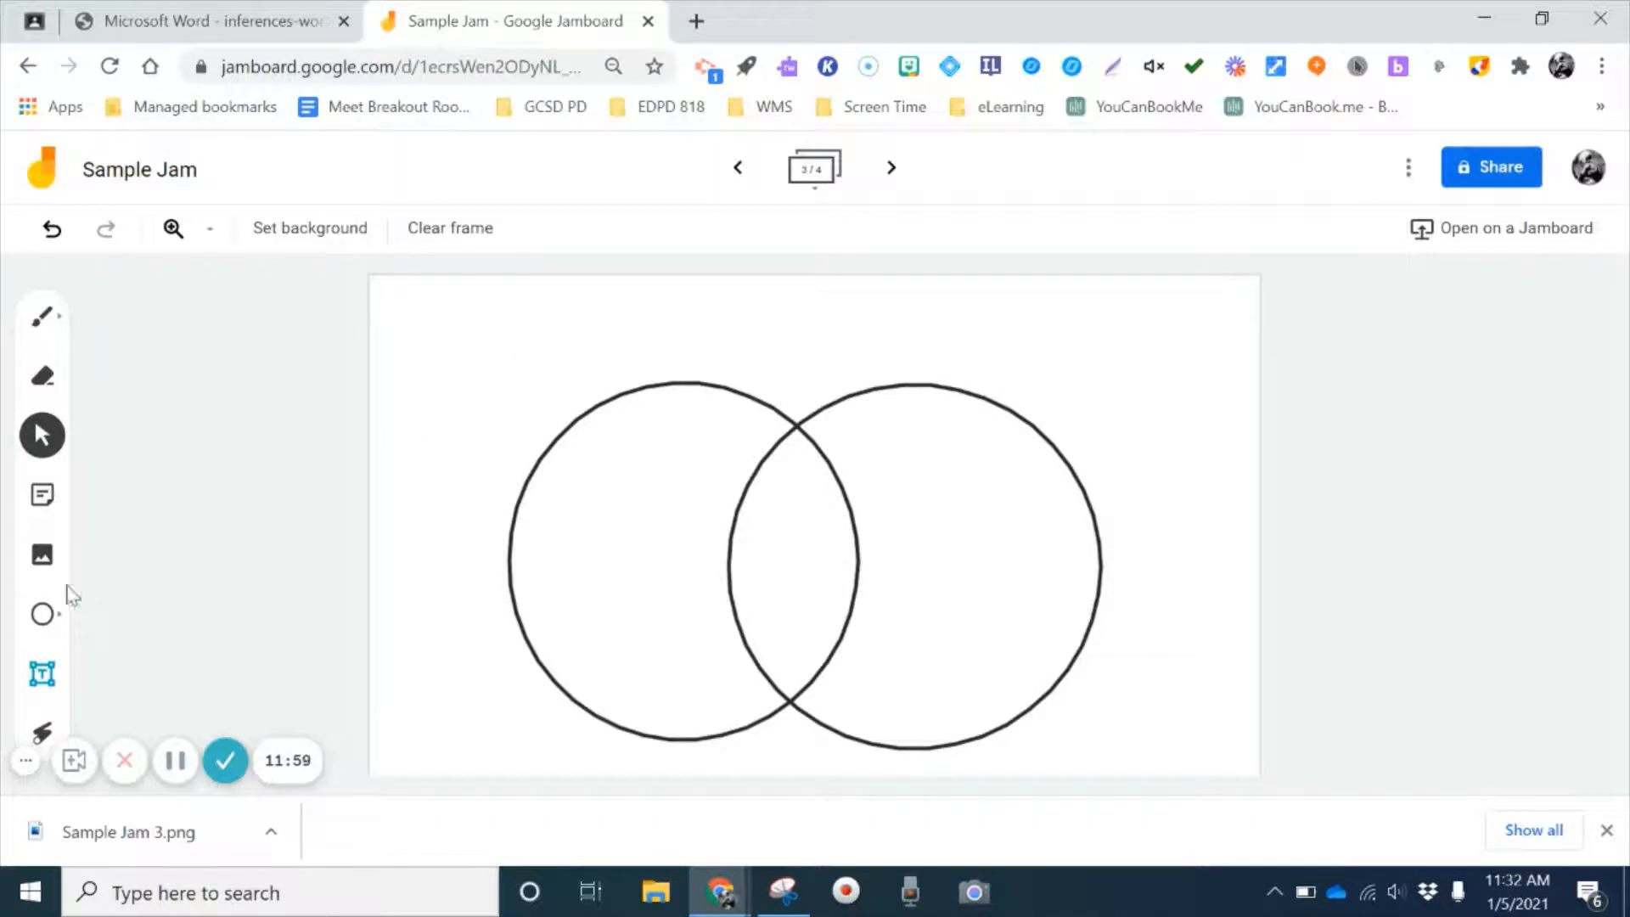
Insert the Plant Cell Structure picture from an image search for "plant cell", shrunk and placed in the frame's upper-left corner
left_click(42, 559)
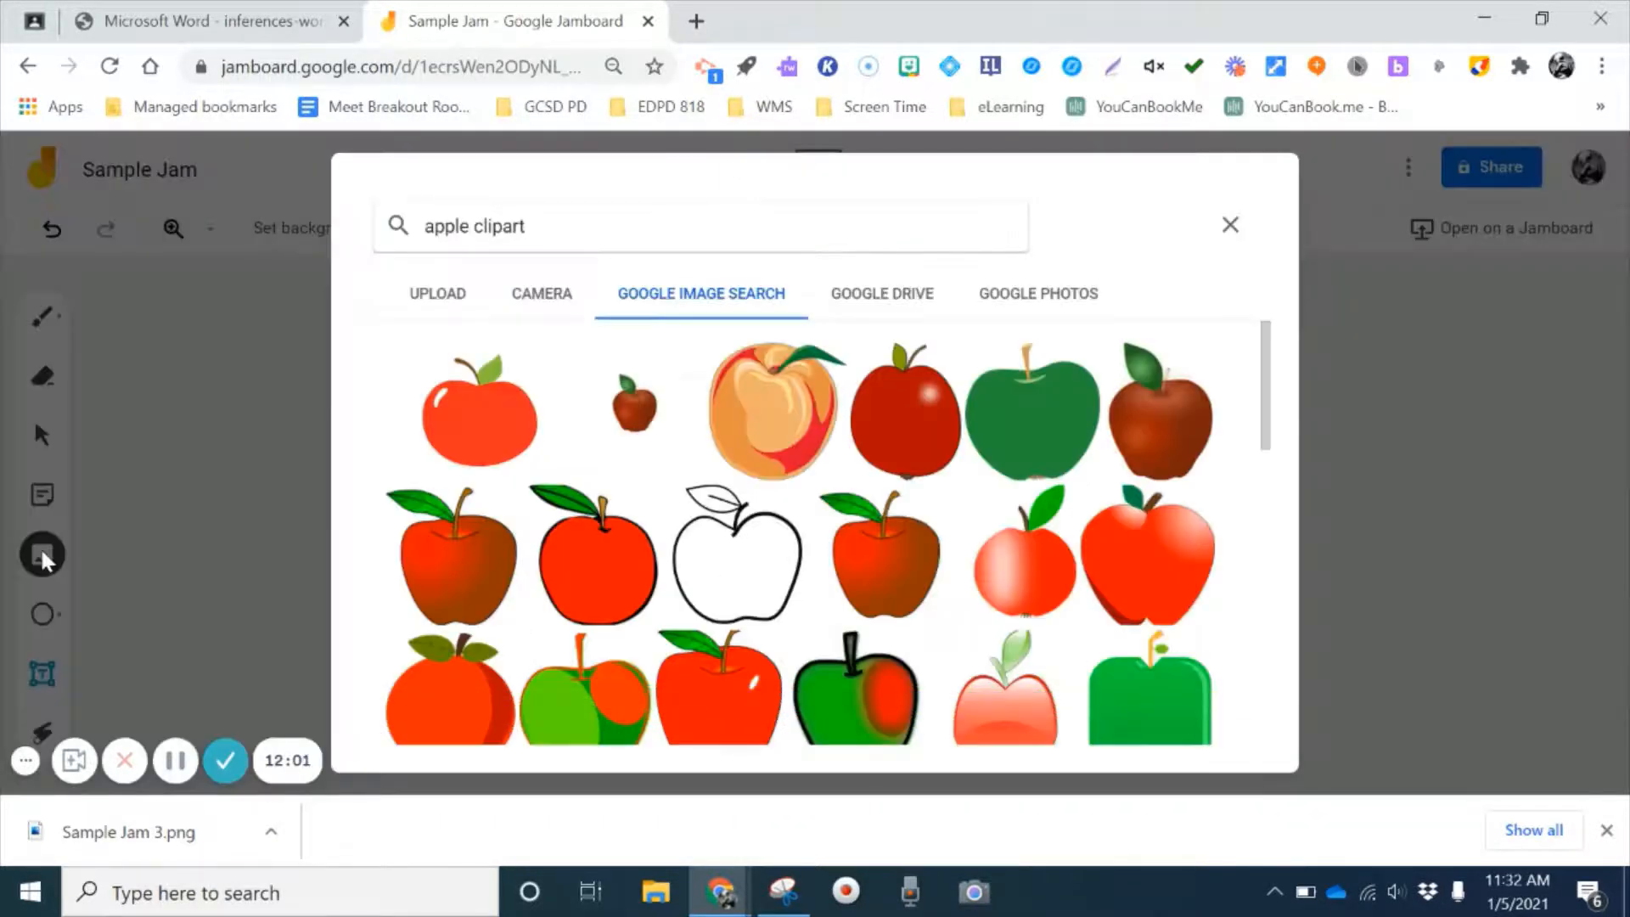
triple_click(540, 225)
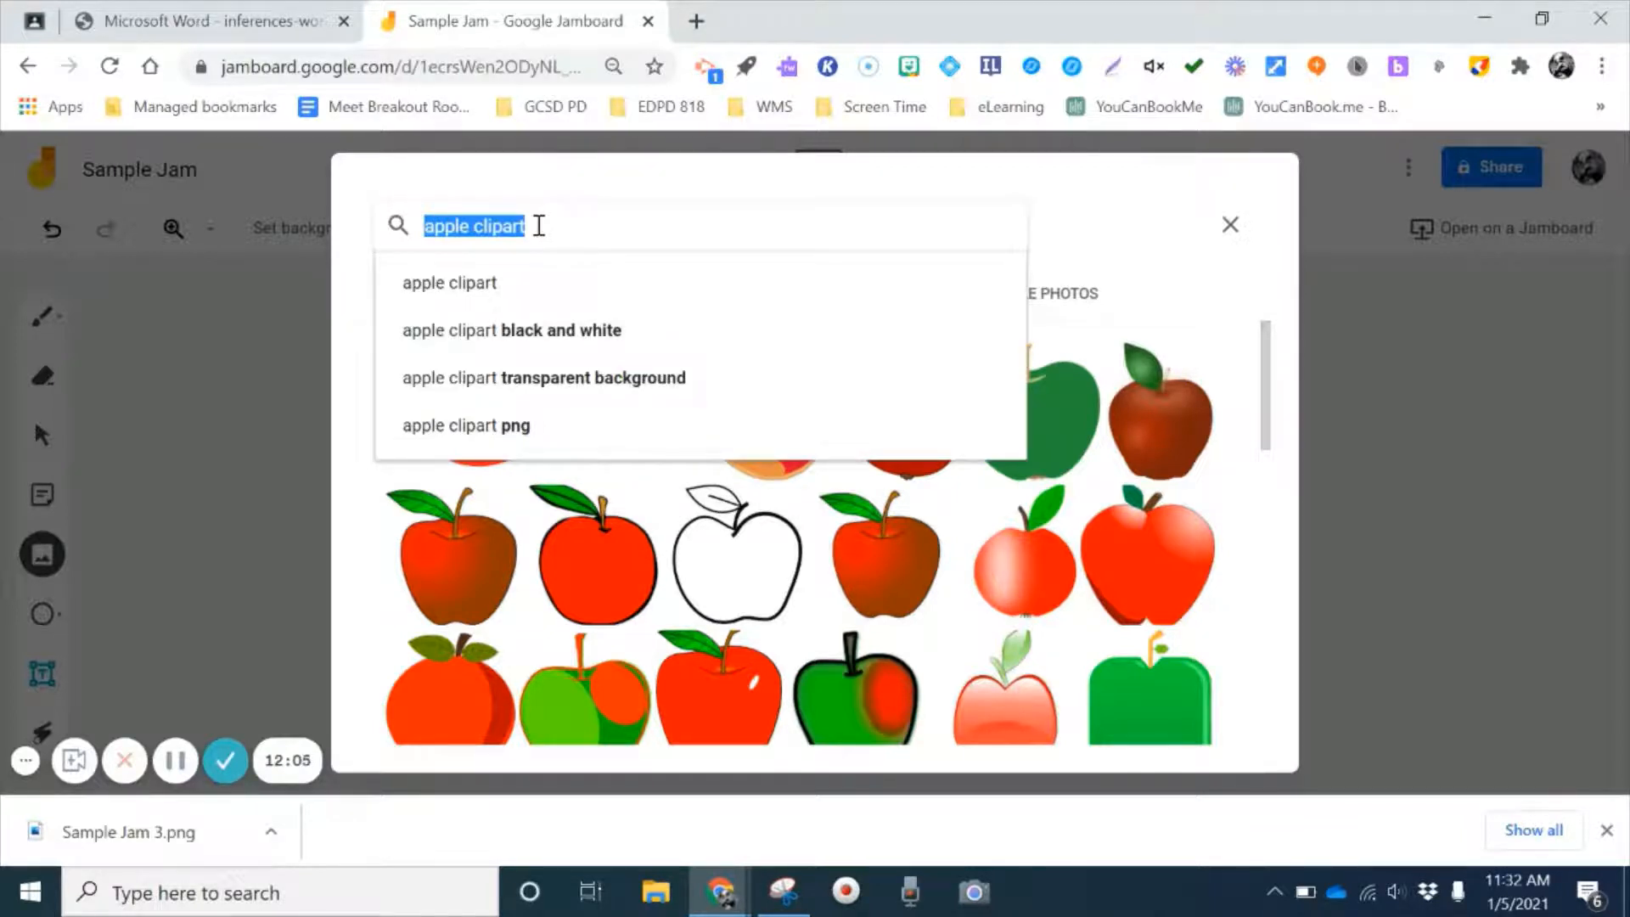
type("plant cell")
key("Return")
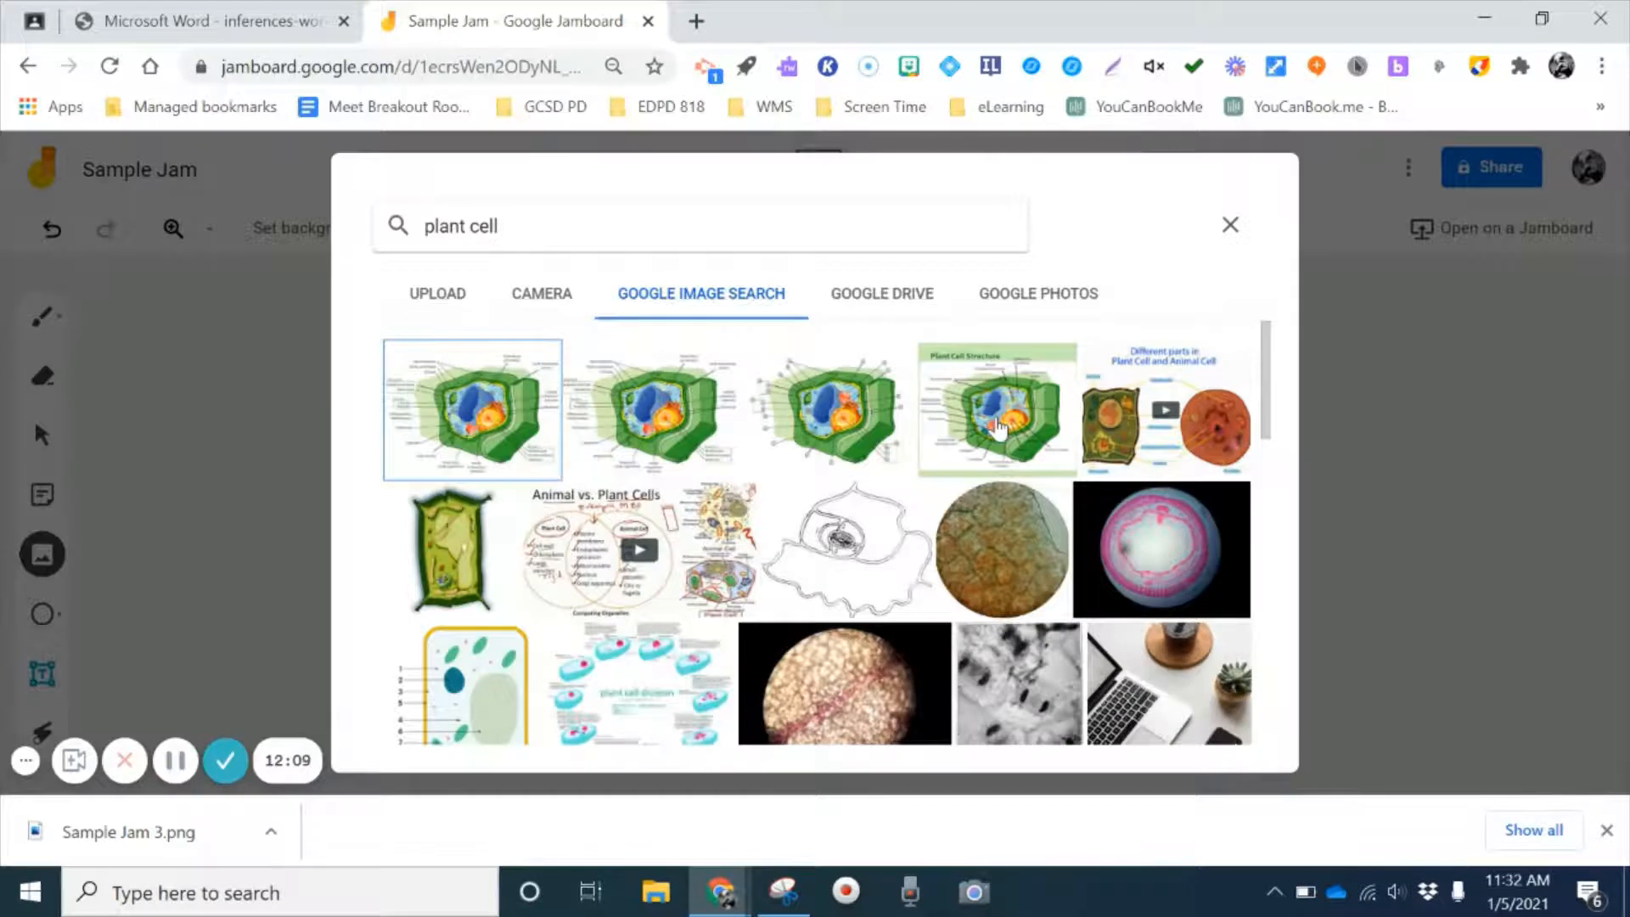
left_click(998, 428)
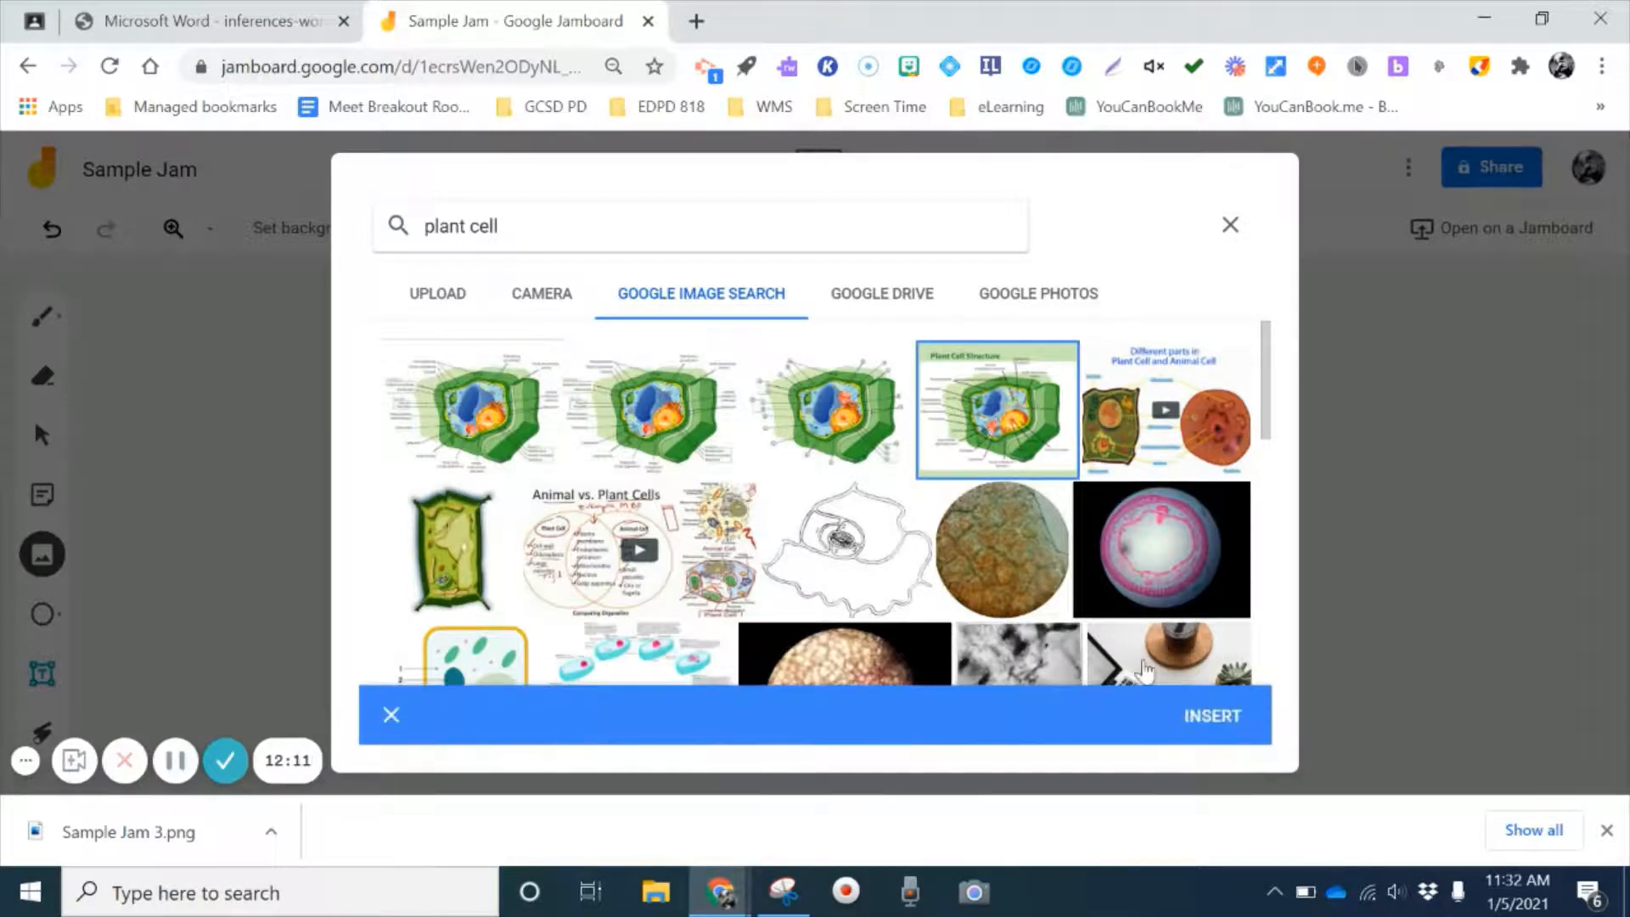
left_click(1202, 723)
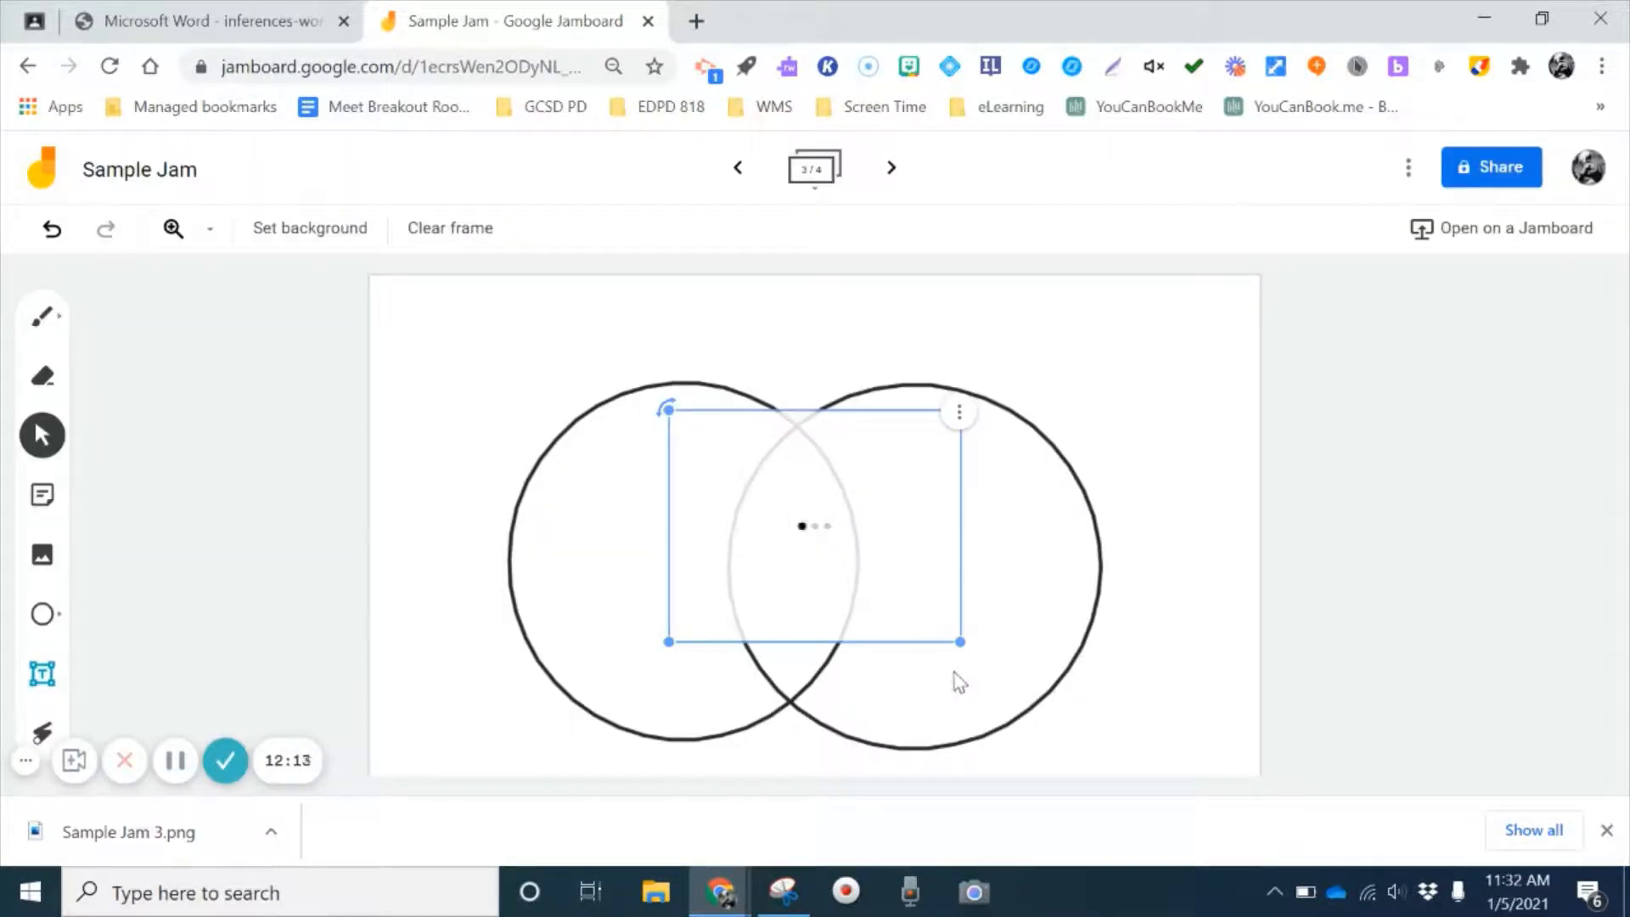
left_click_drag(956, 643, 848, 552)
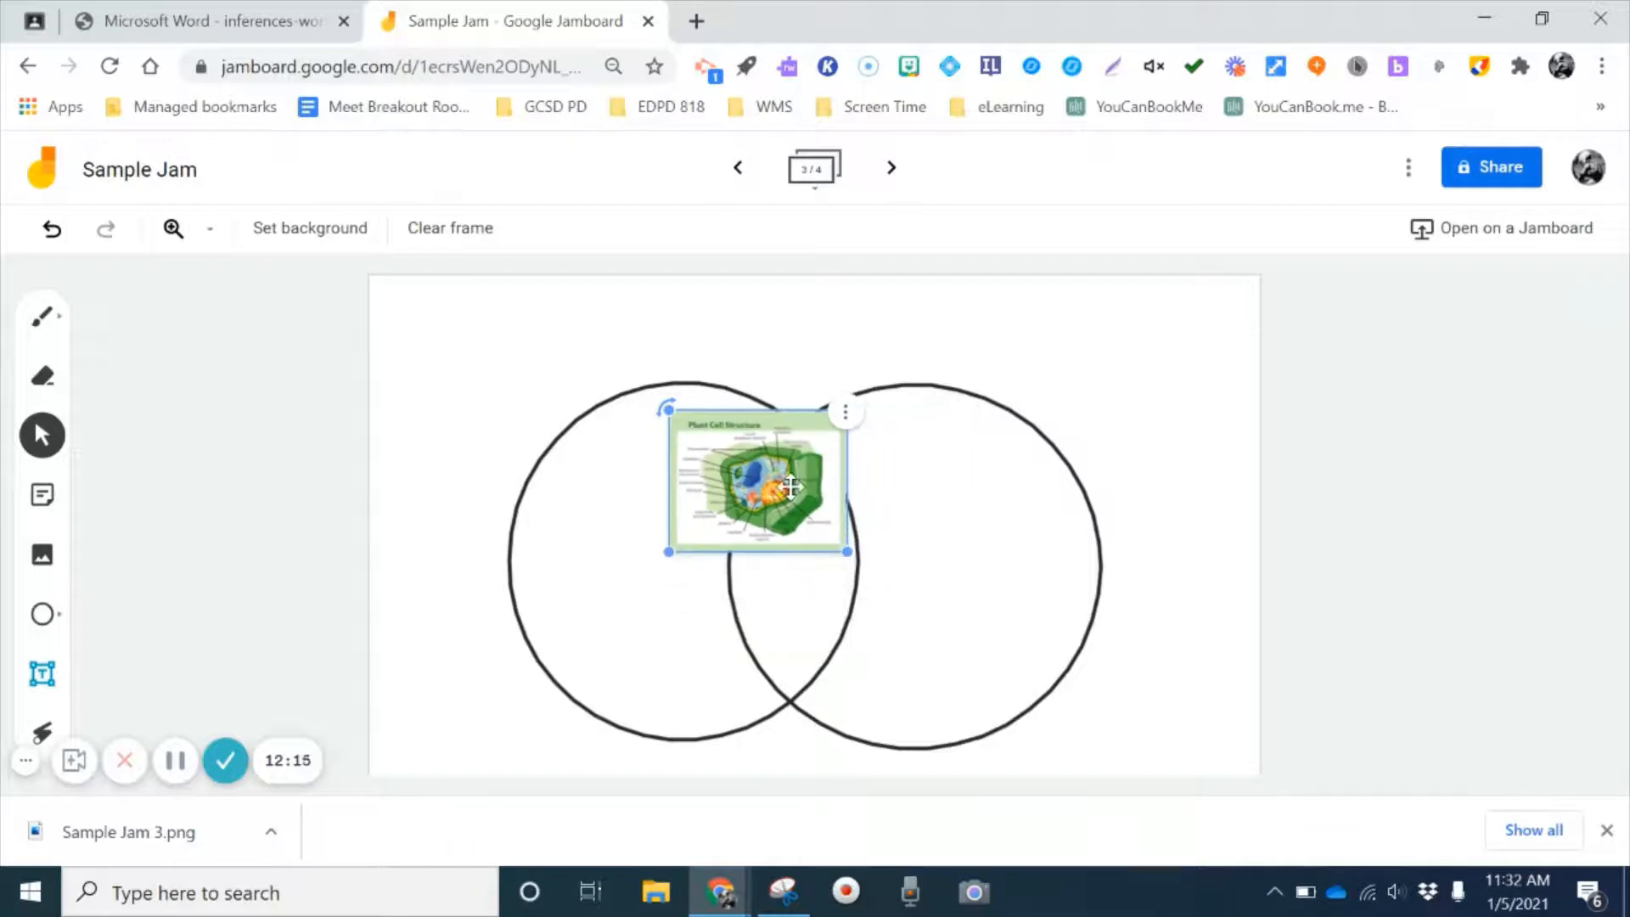
left_click_drag(783, 488, 493, 350)
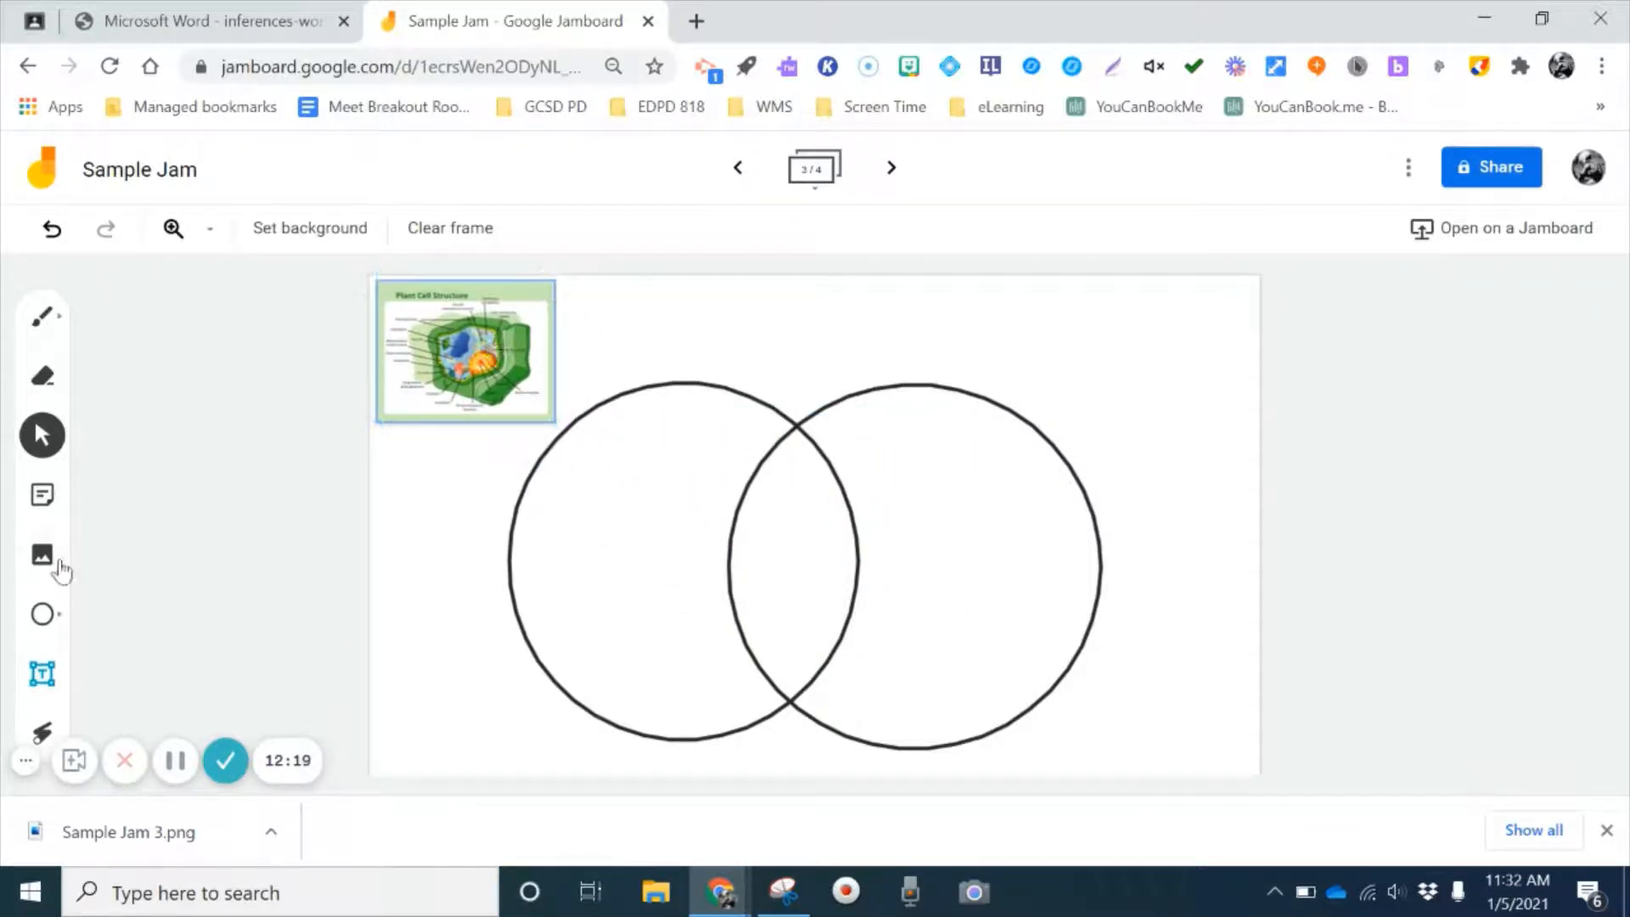
Search Google images for "animal cell" and insert the yellow round Animal Cell diagram into the frame
left_click(43, 554)
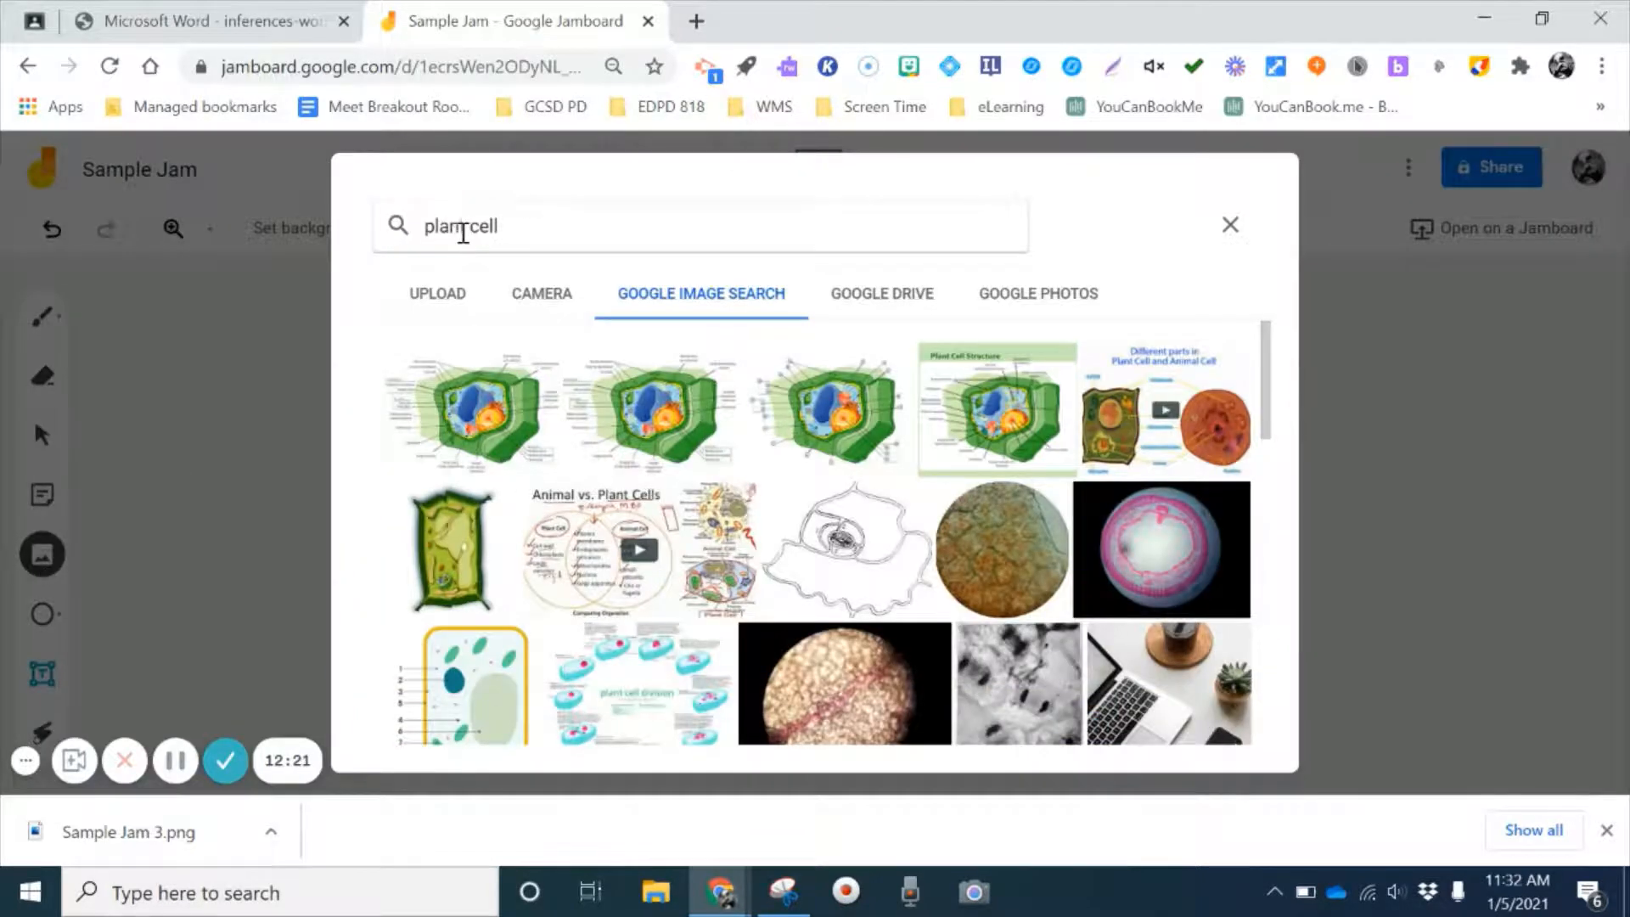
left_click(463, 229)
key("BackSpace")
key("BackSpace")
key("BackSpace")
key("BackSpace")
key("BackSpace")
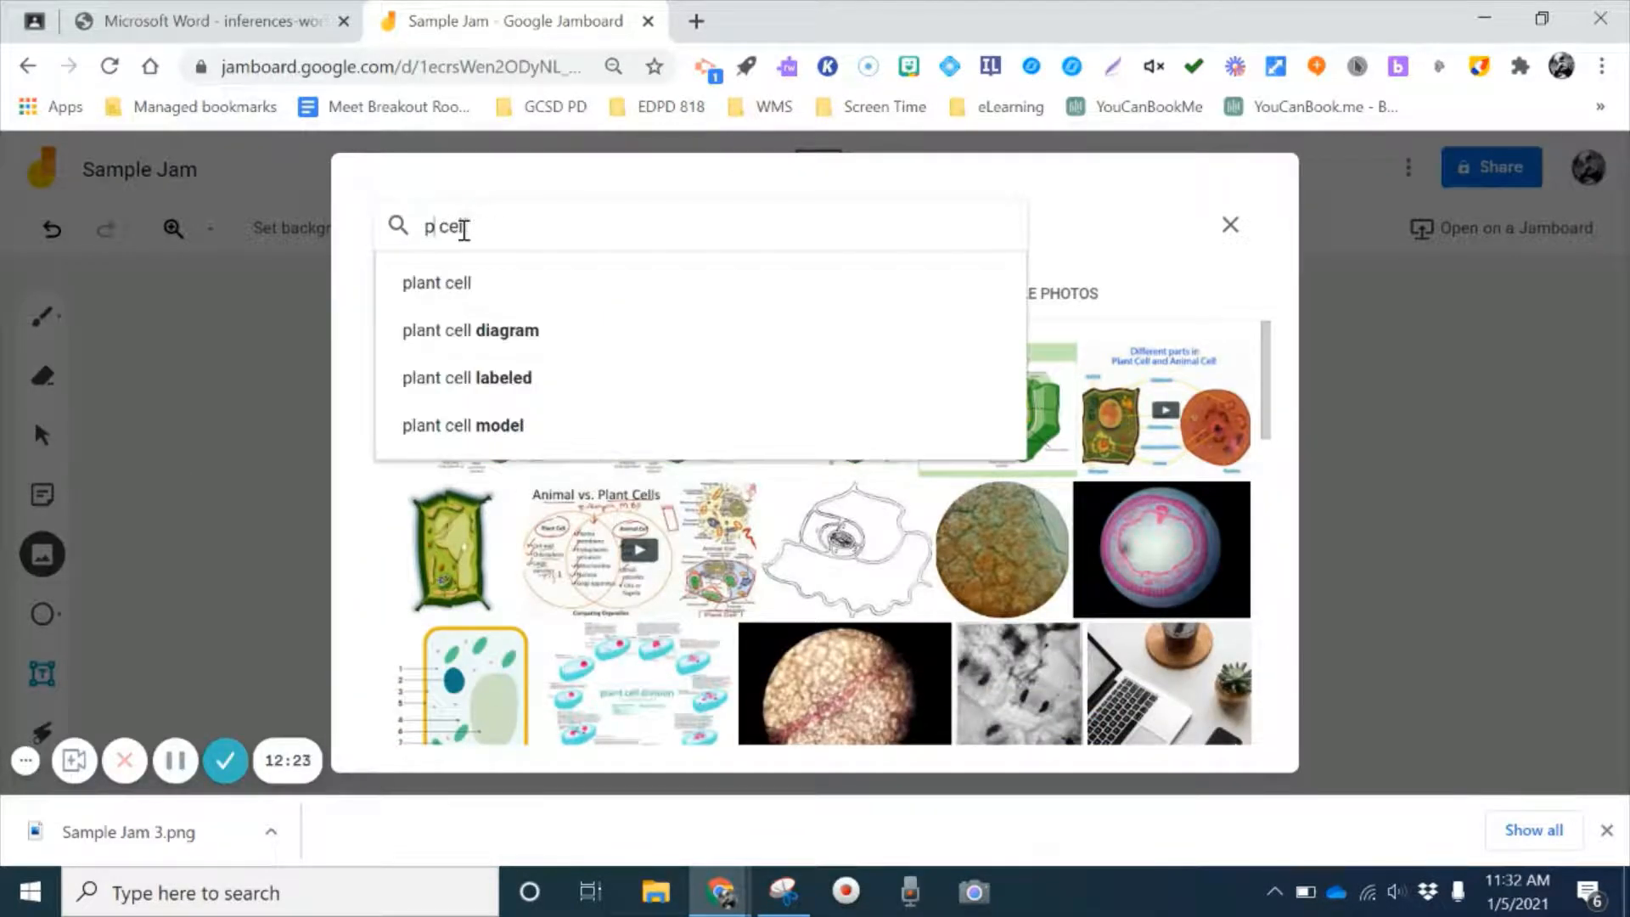
type("animal")
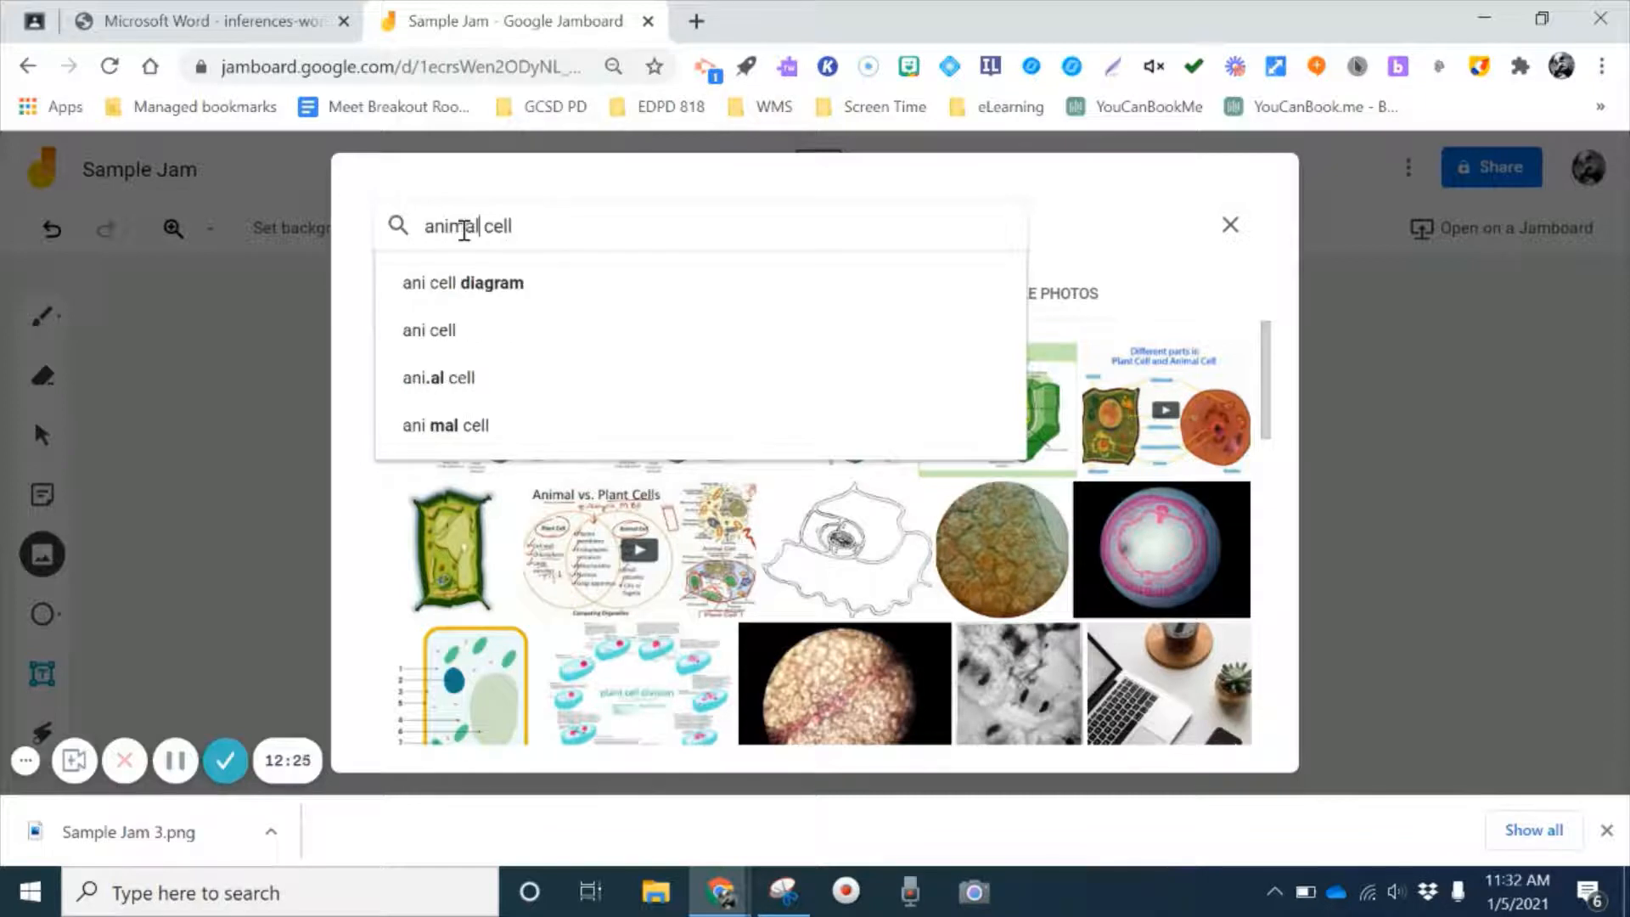
key("Return")
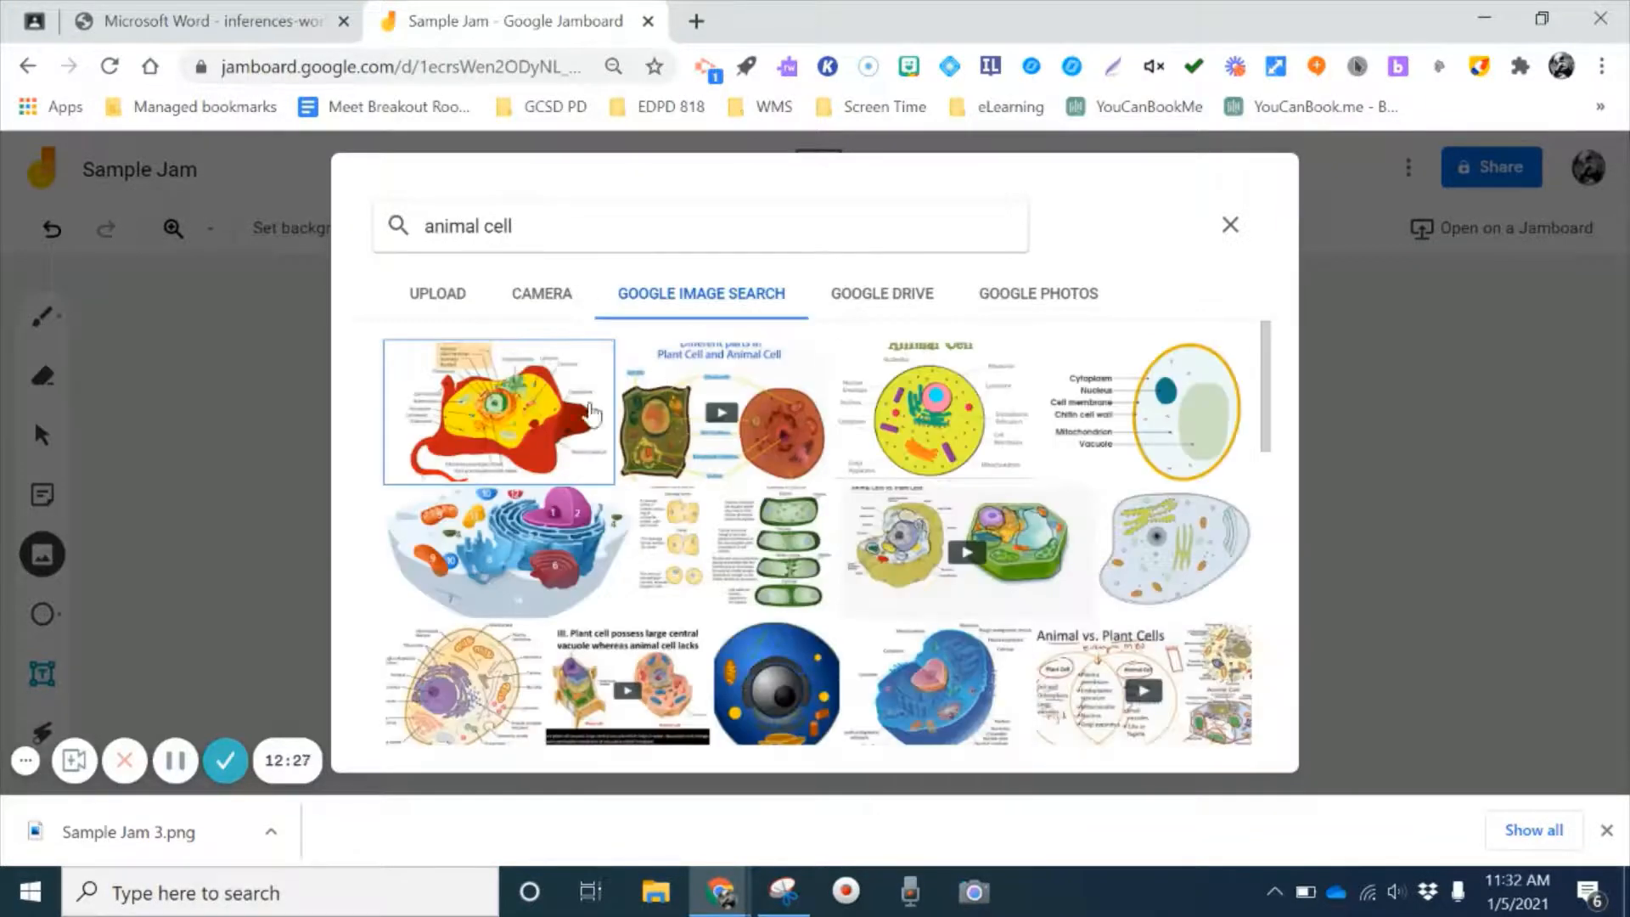
left_click(961, 429)
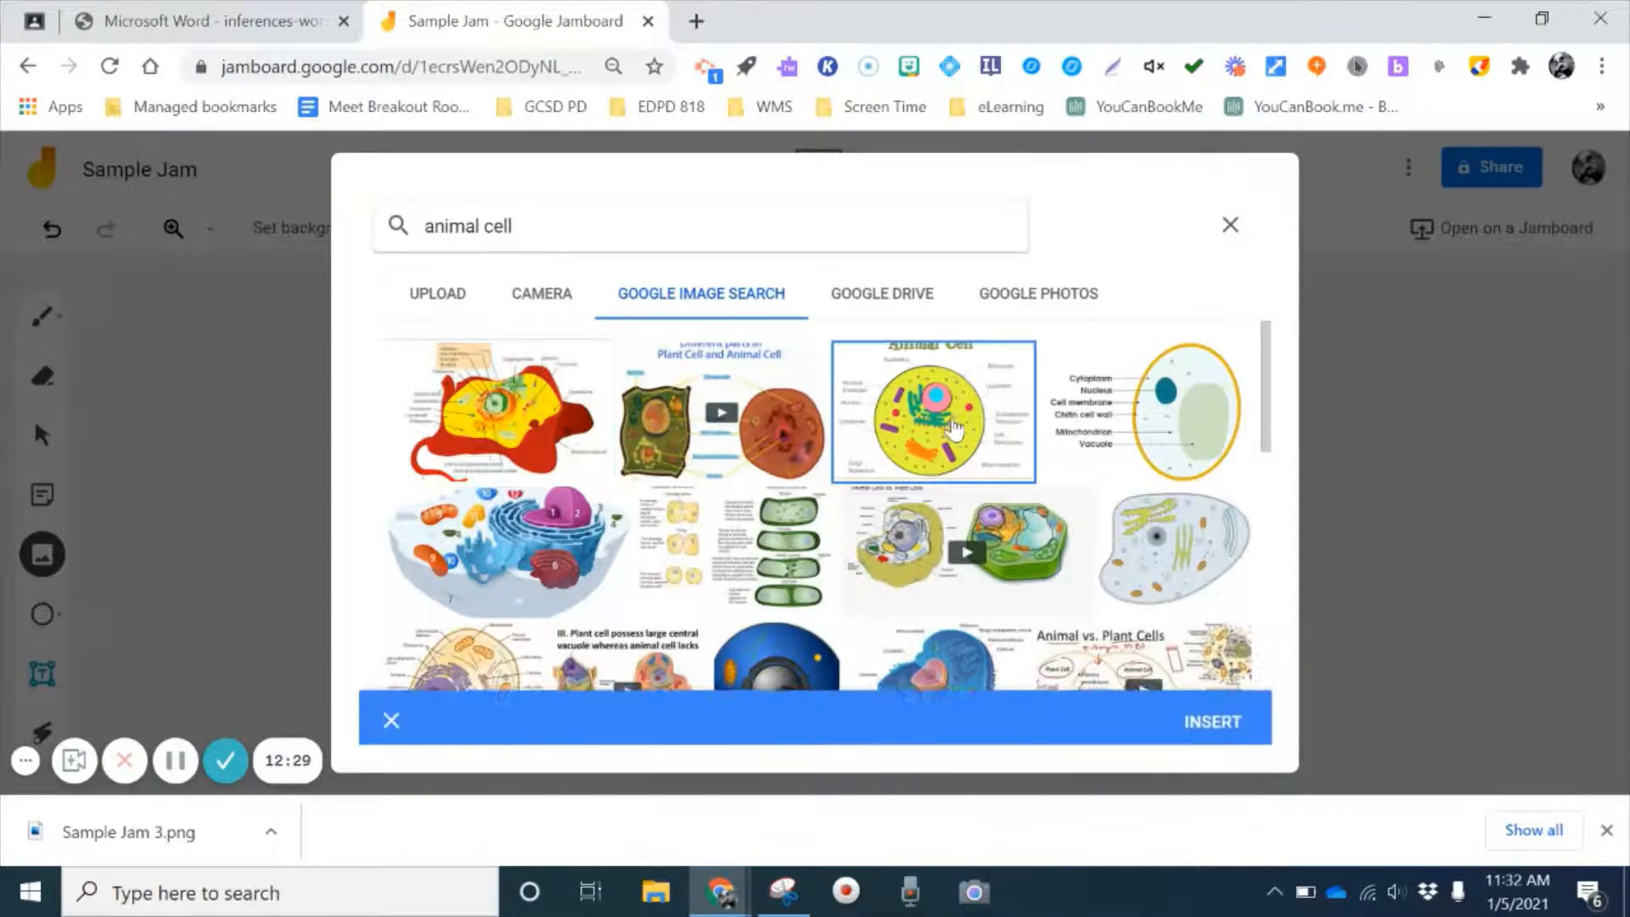
left_click(1240, 729)
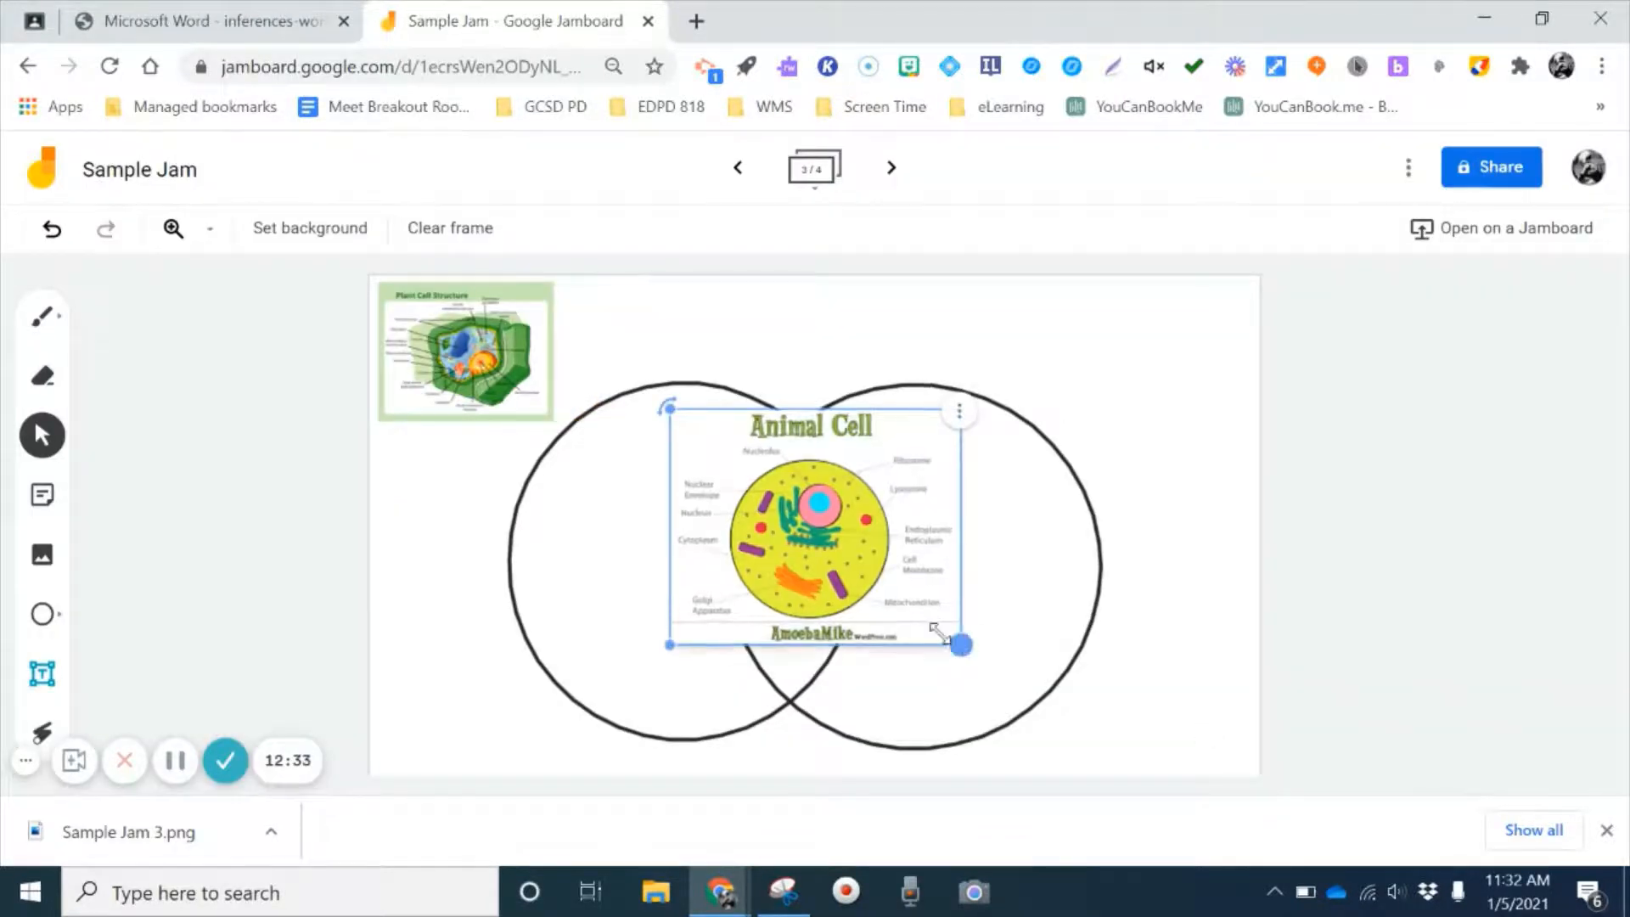
Shrink the Animal Cell picture to match the plant cell picture and place it in the frame's upper-right corner
left_click_drag(954, 638, 847, 552)
left_click_drag(804, 473, 1313, 367)
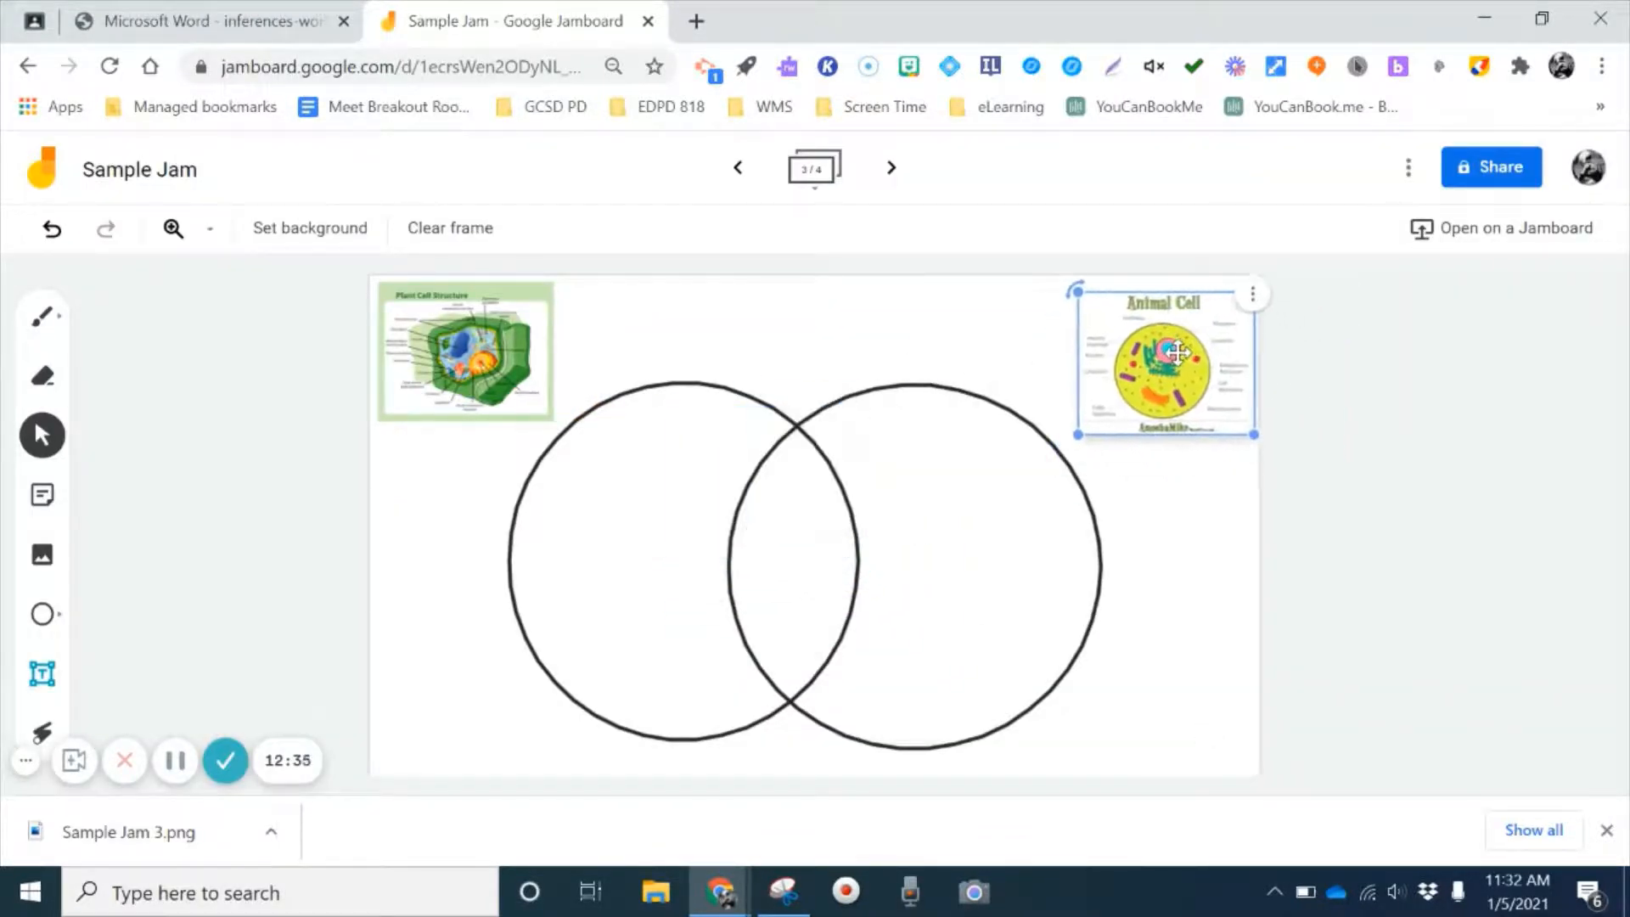
left_click(667, 418)
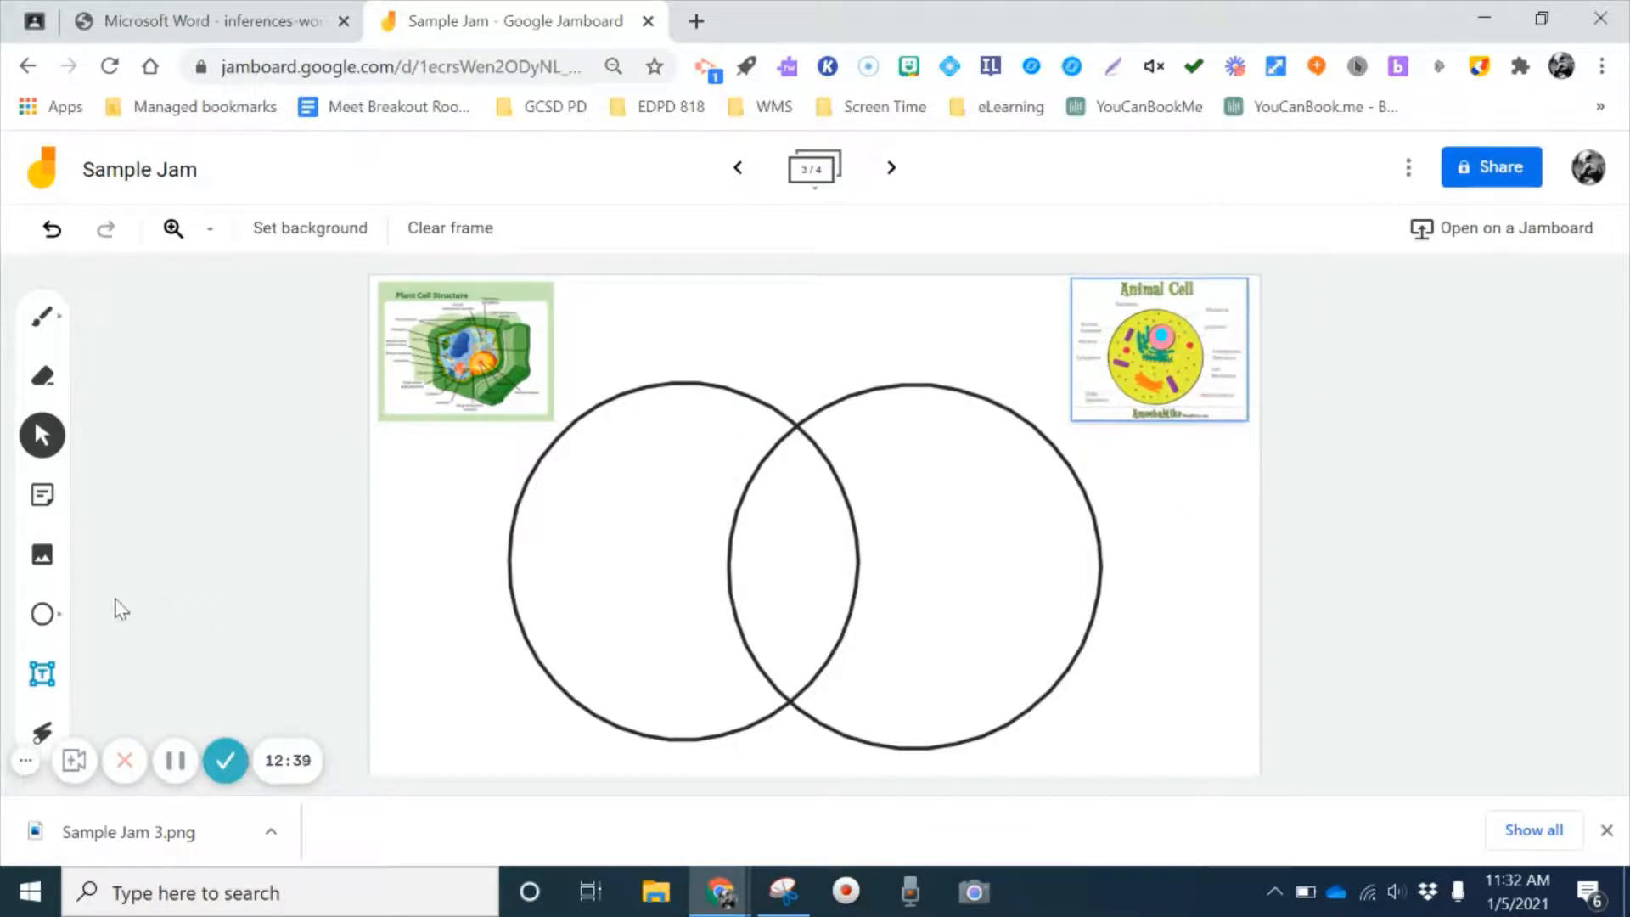
Add a yellow sticky note reading "cell wall" and place it in the upper part of the left circle
left_click(42, 495)
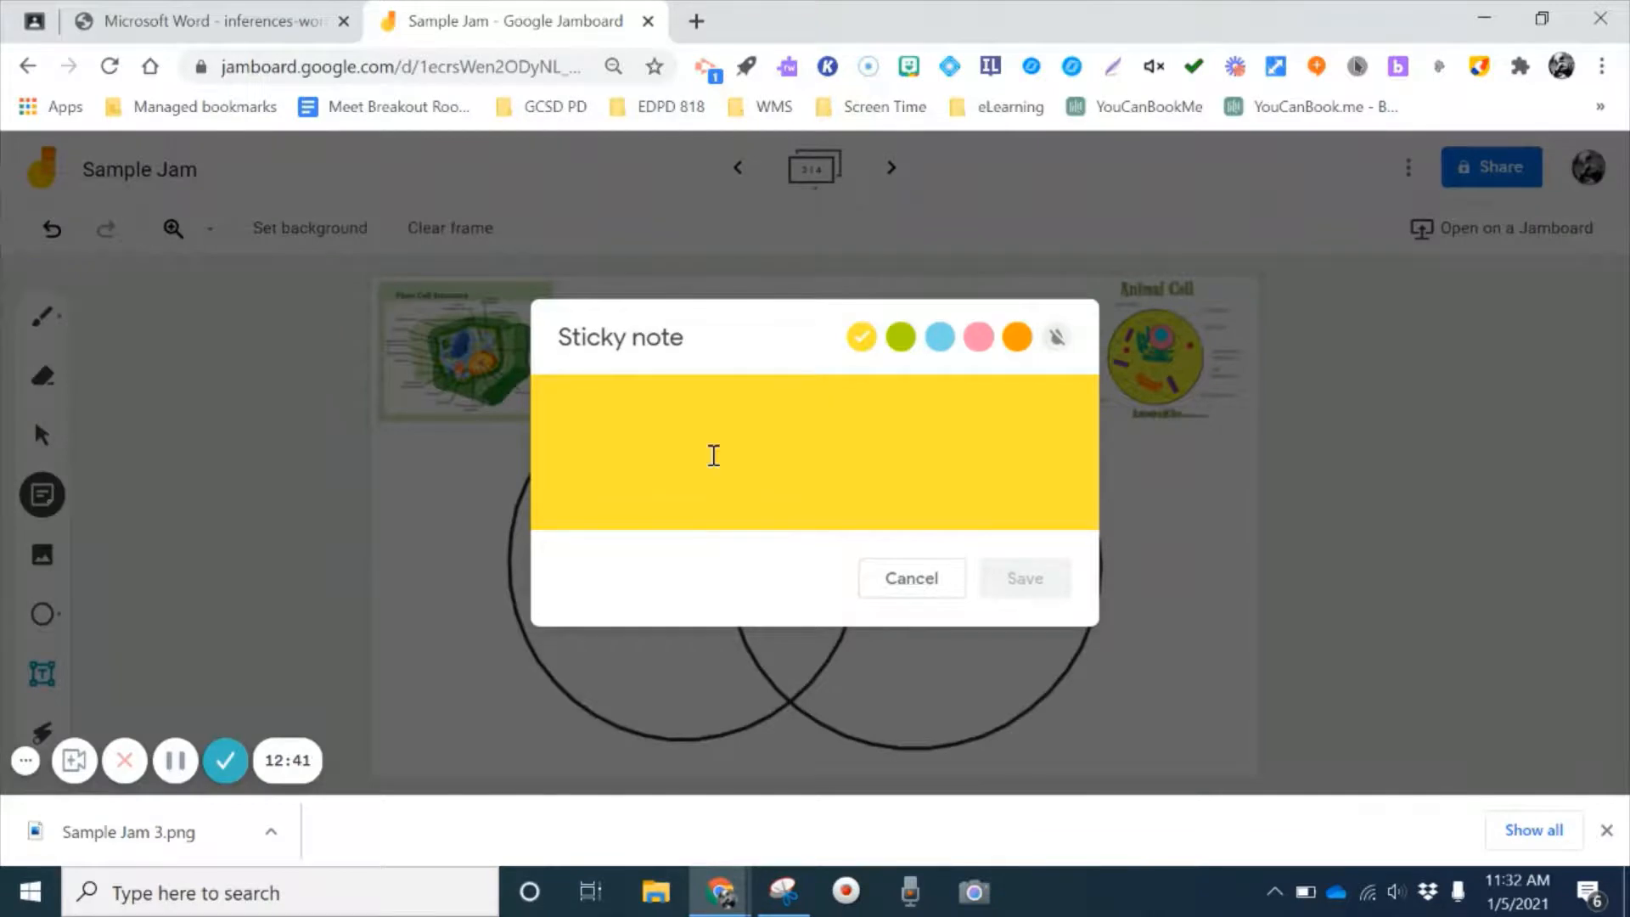
type("cell wall")
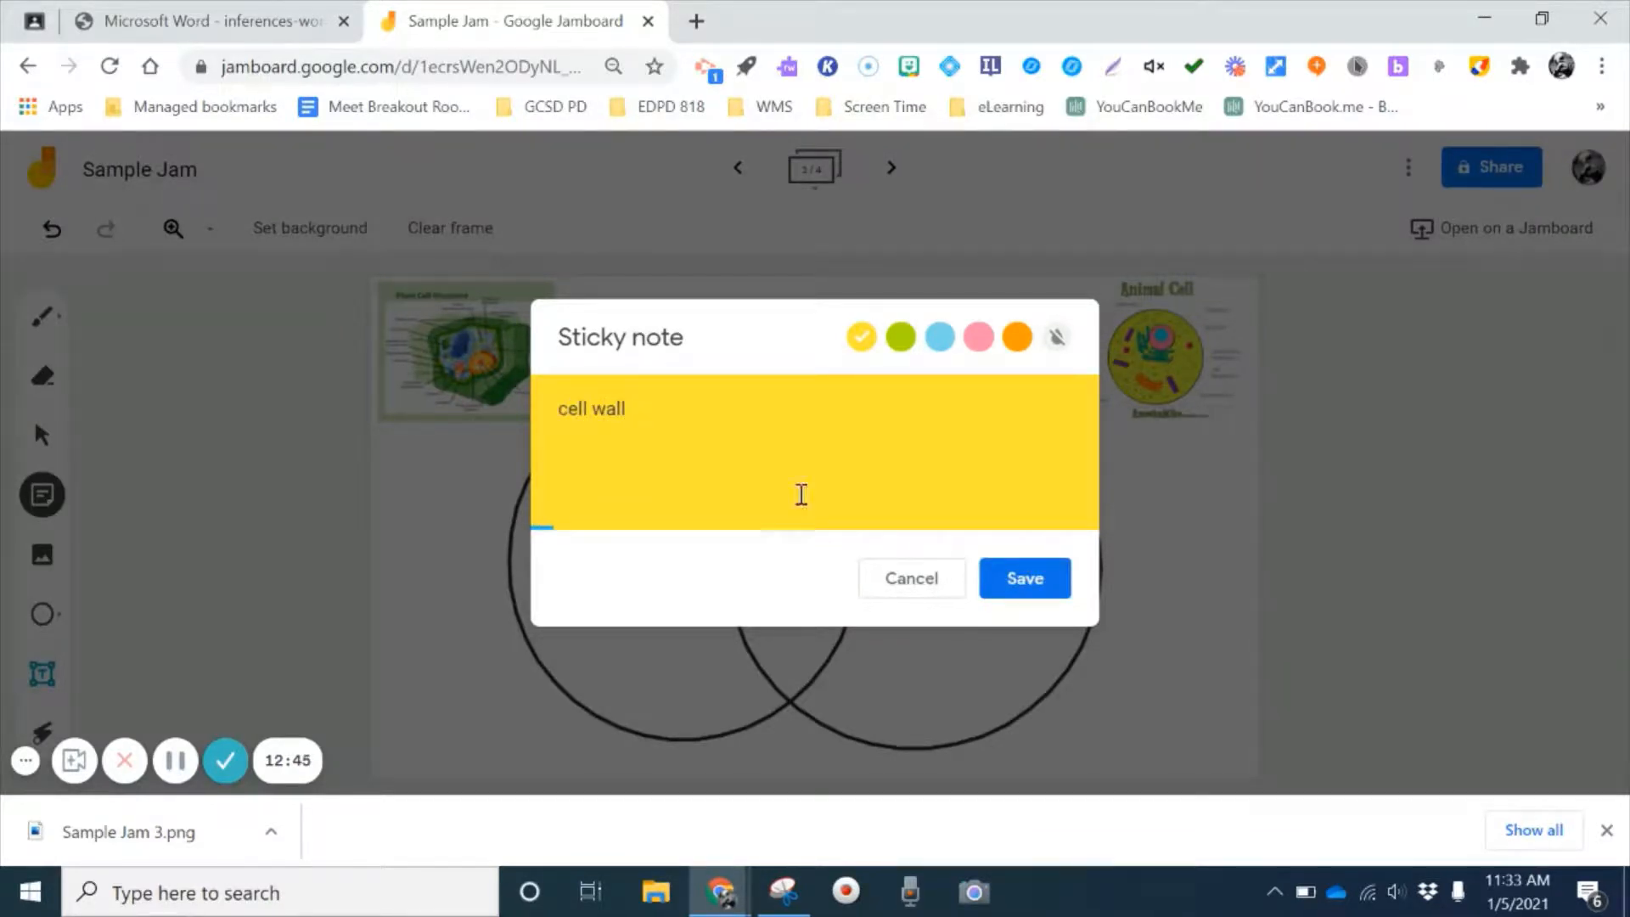
left_click(1025, 586)
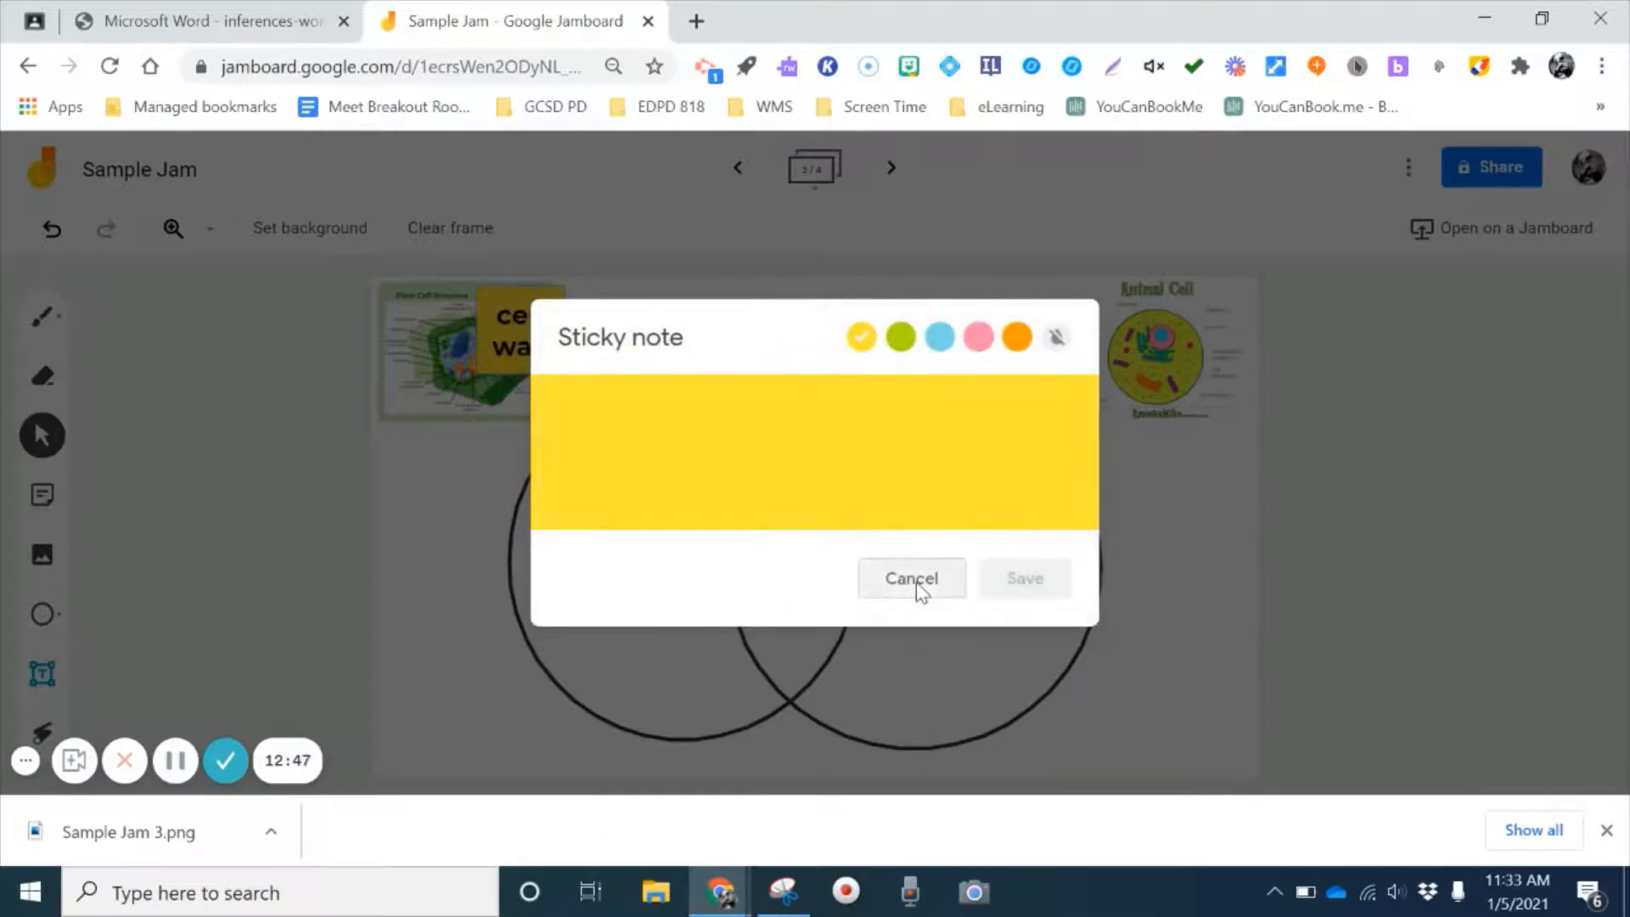
left_click(913, 578)
left_click_drag(526, 319, 638, 463)
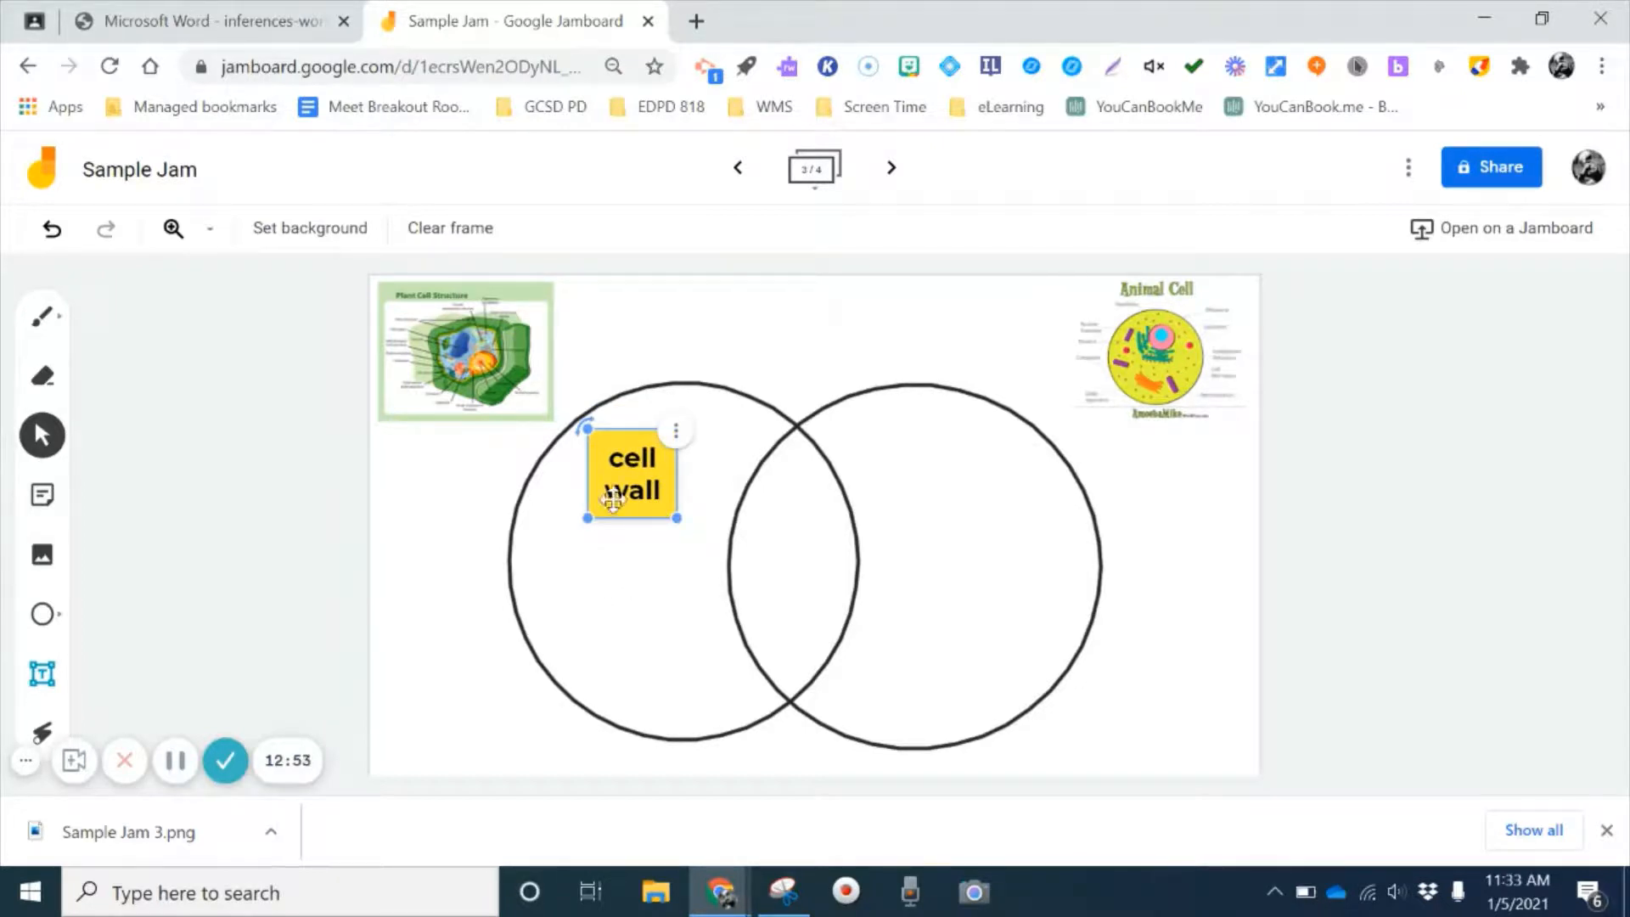
left_click(621, 634)
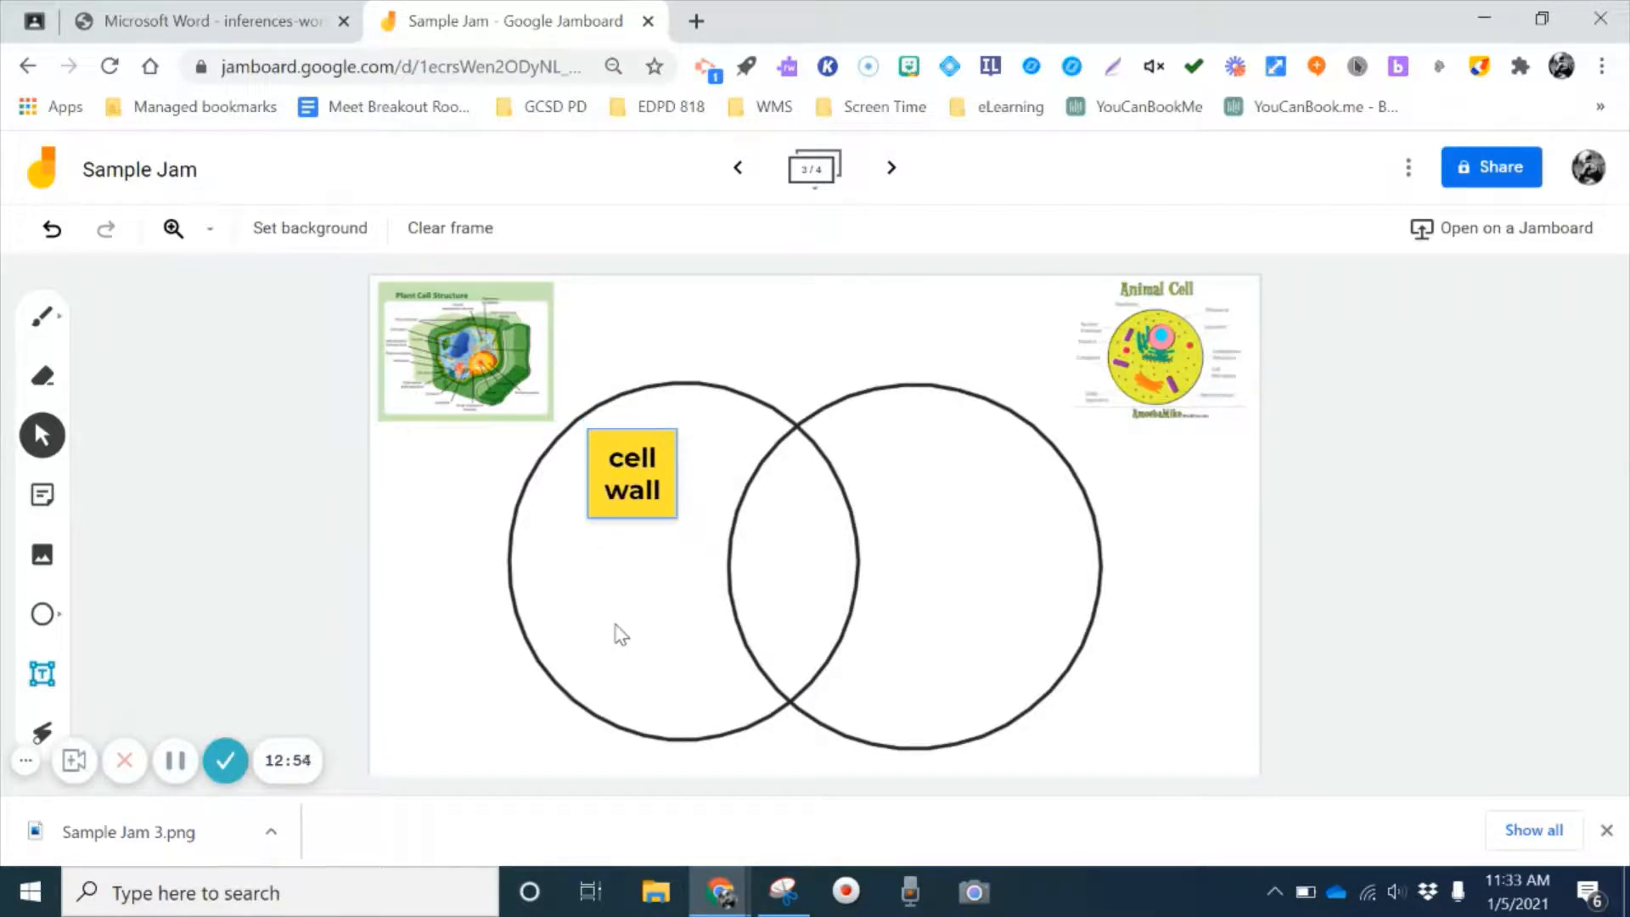
Add a text box listing "nucleus" and "cell membrane" on separate lines, widened to fit and centred in the overlap of the circles
left_click(42, 673)
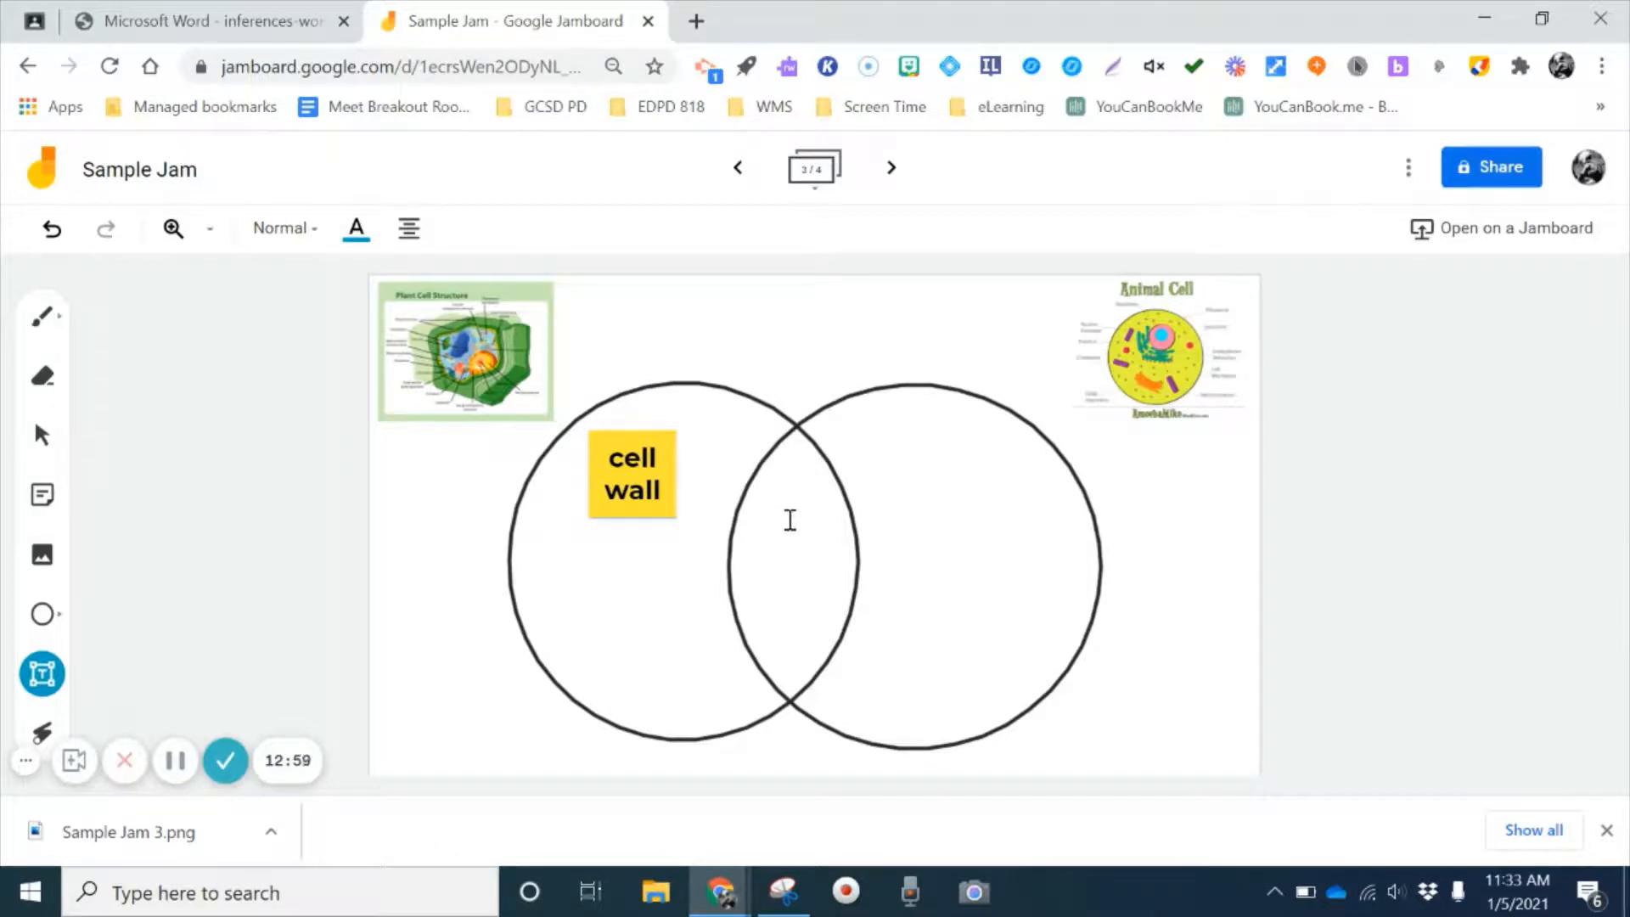
left_click(853, 564)
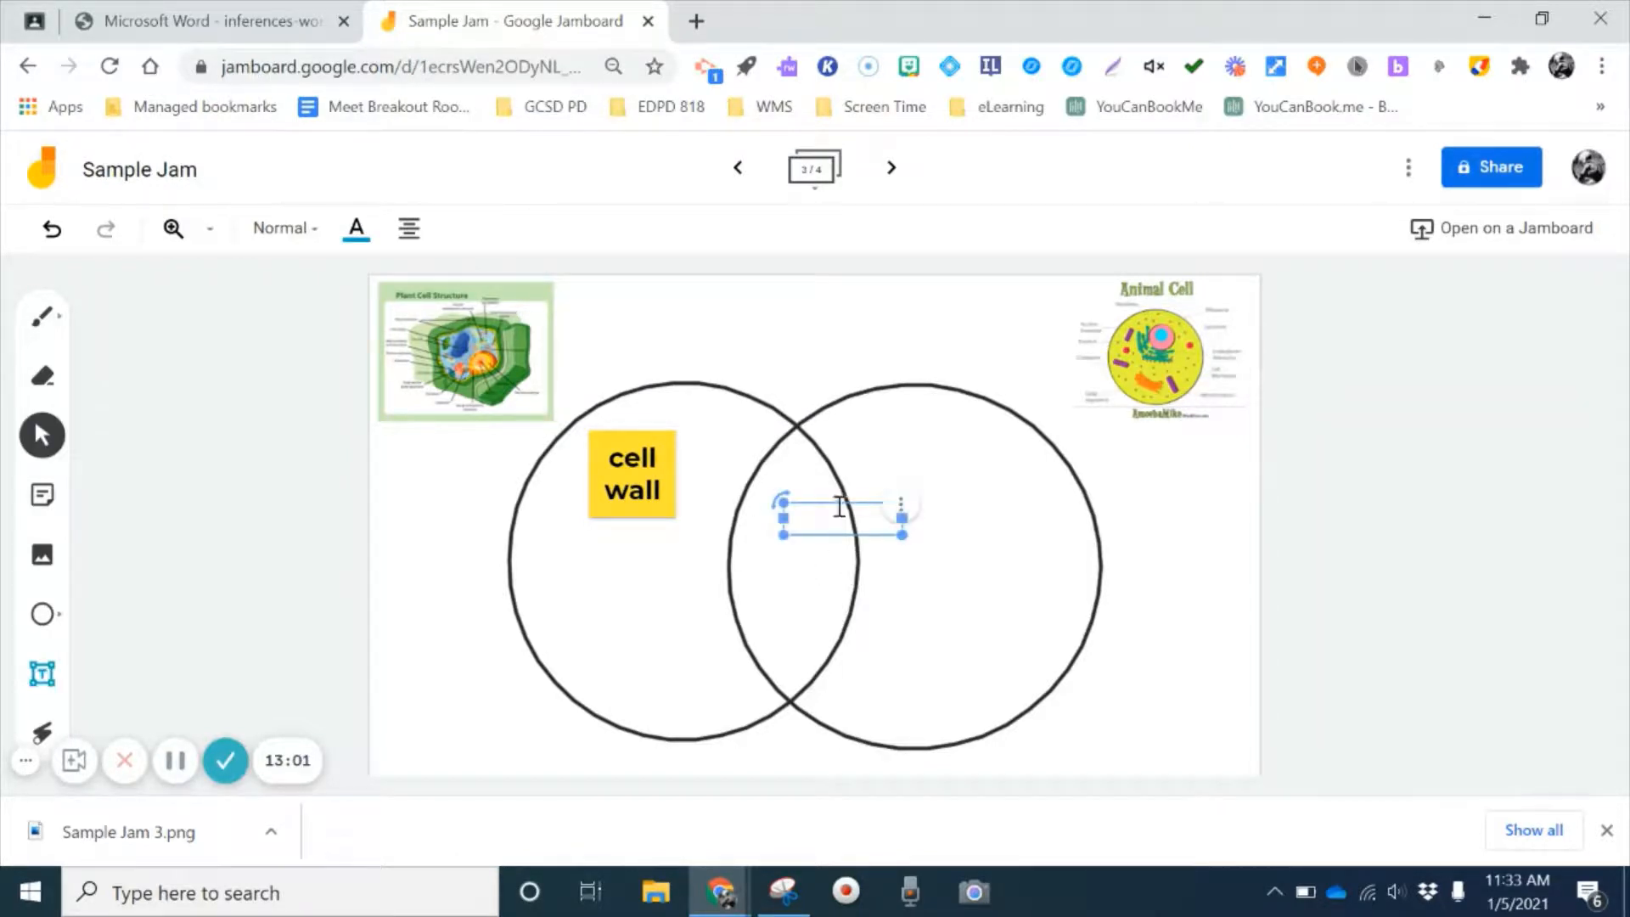
left_click_drag(874, 504, 817, 505)
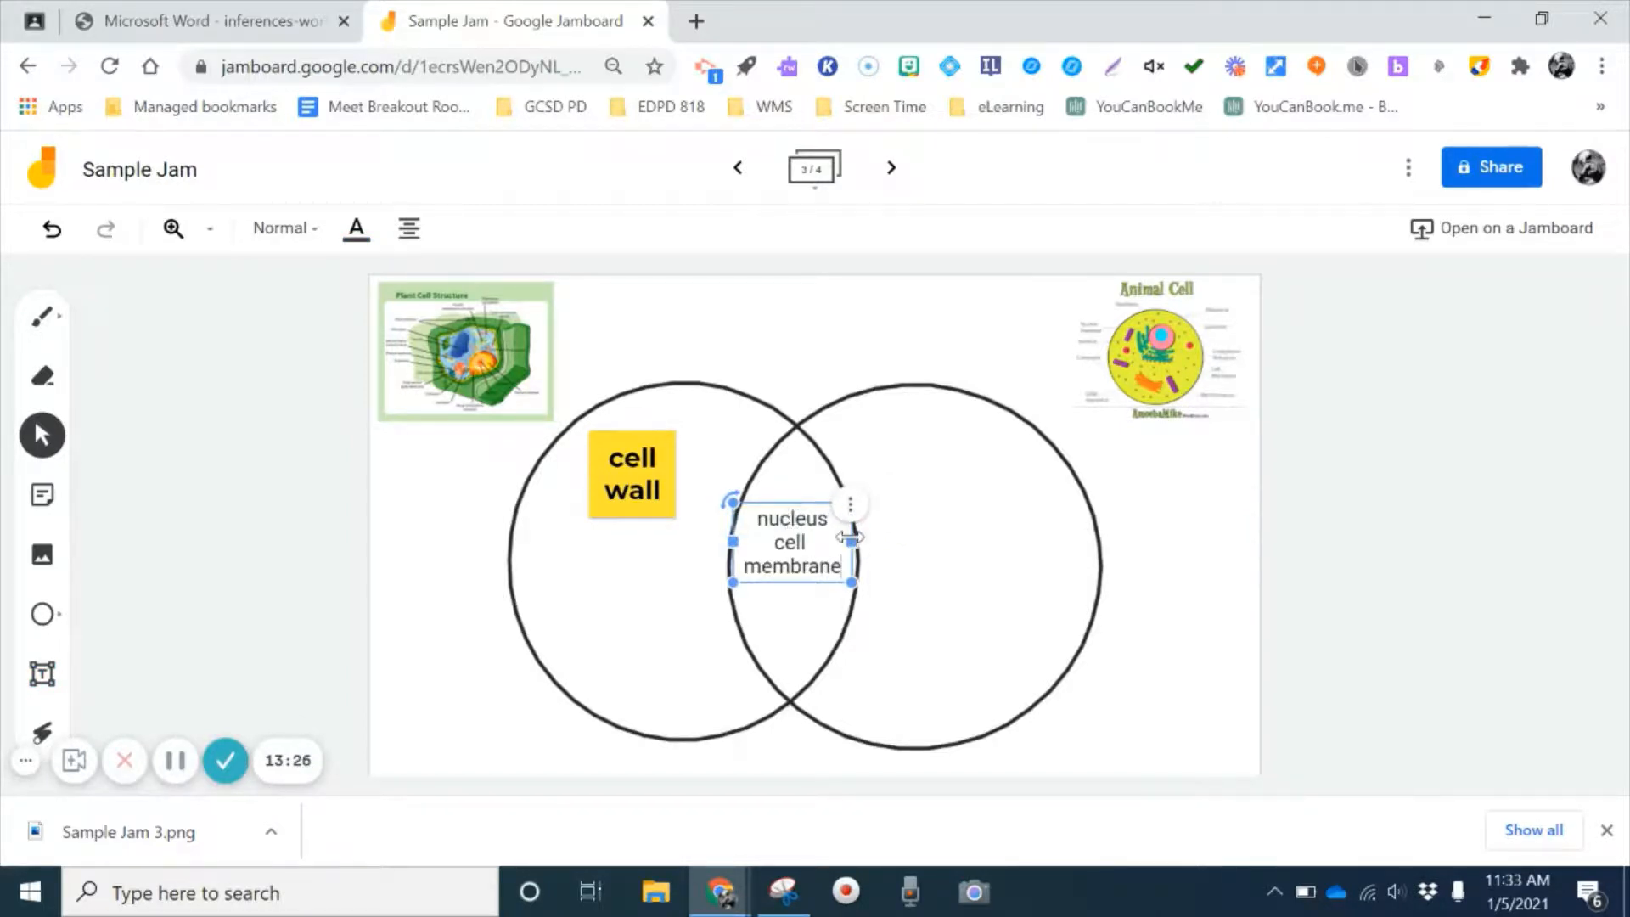
left_click_drag(851, 536, 879, 537)
left_click(840, 587)
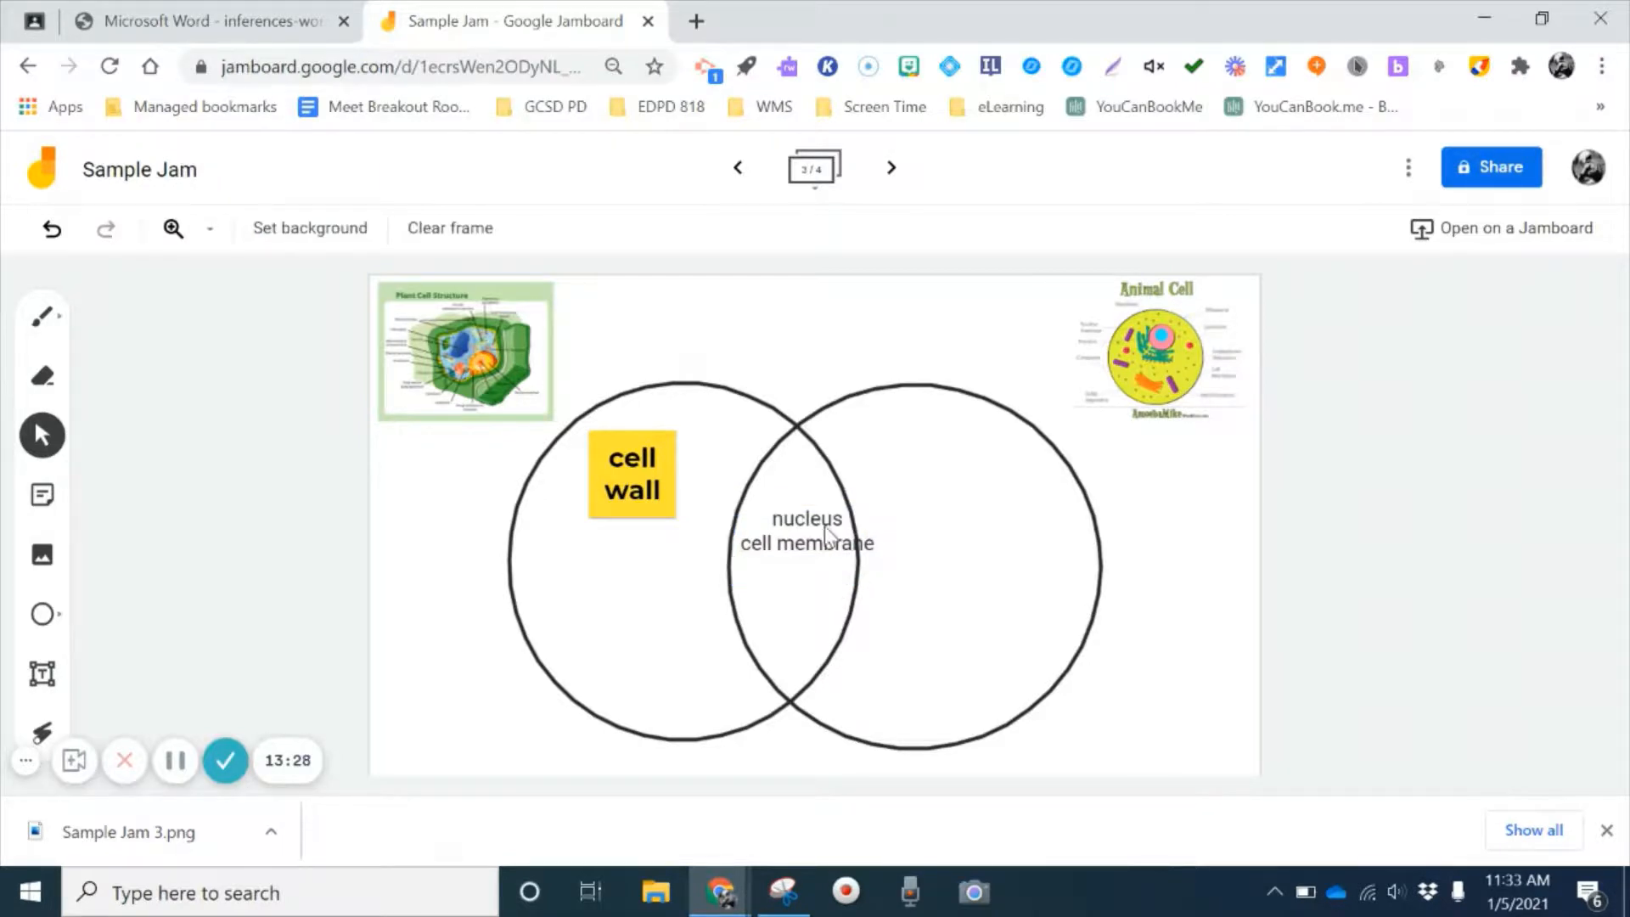
left_click(827, 535)
left_click_drag(818, 514, 803, 526)
left_click(953, 538)
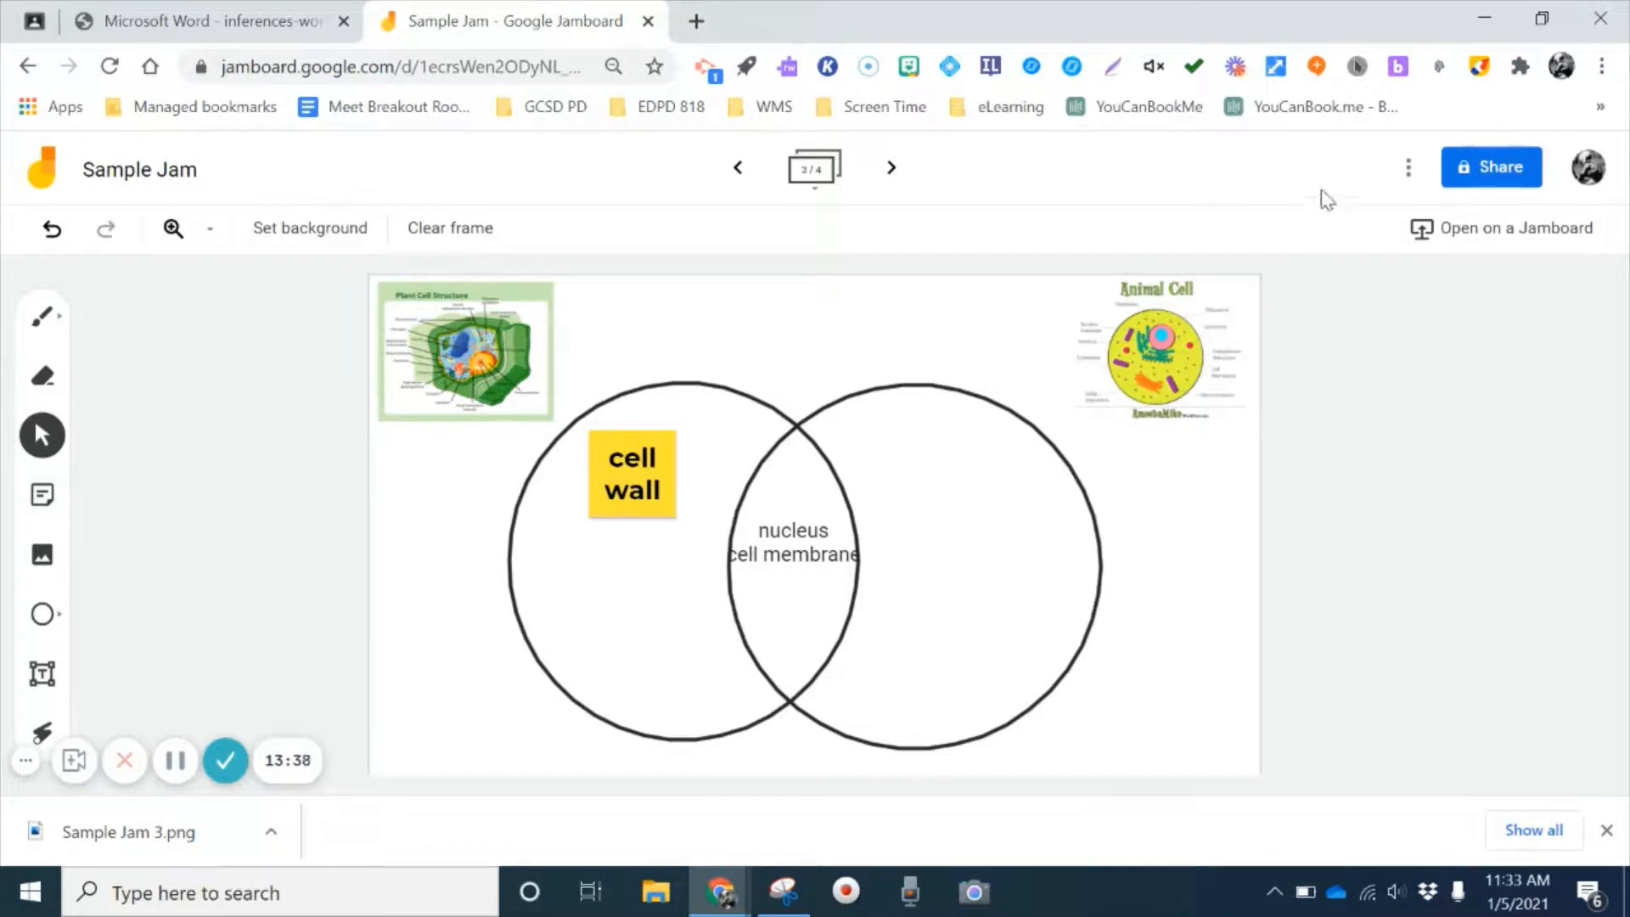
left_click(1408, 168)
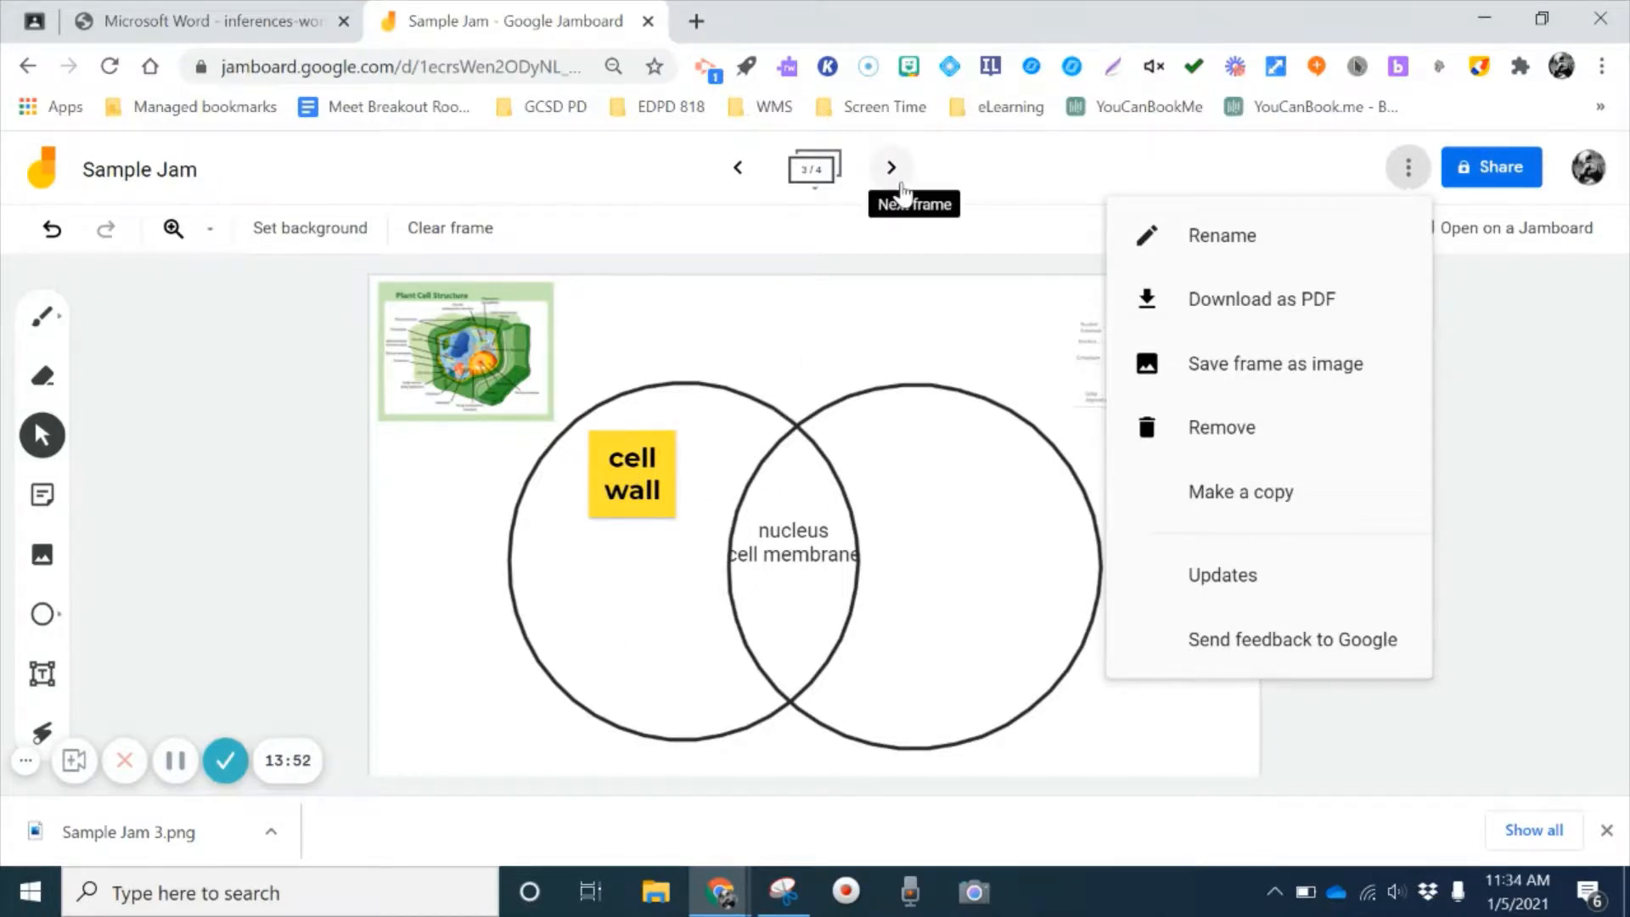
Switch to the inferences worksheet PDF and capture its first page, from the title through question 5, with the Snipping Tool
left_click(222, 15)
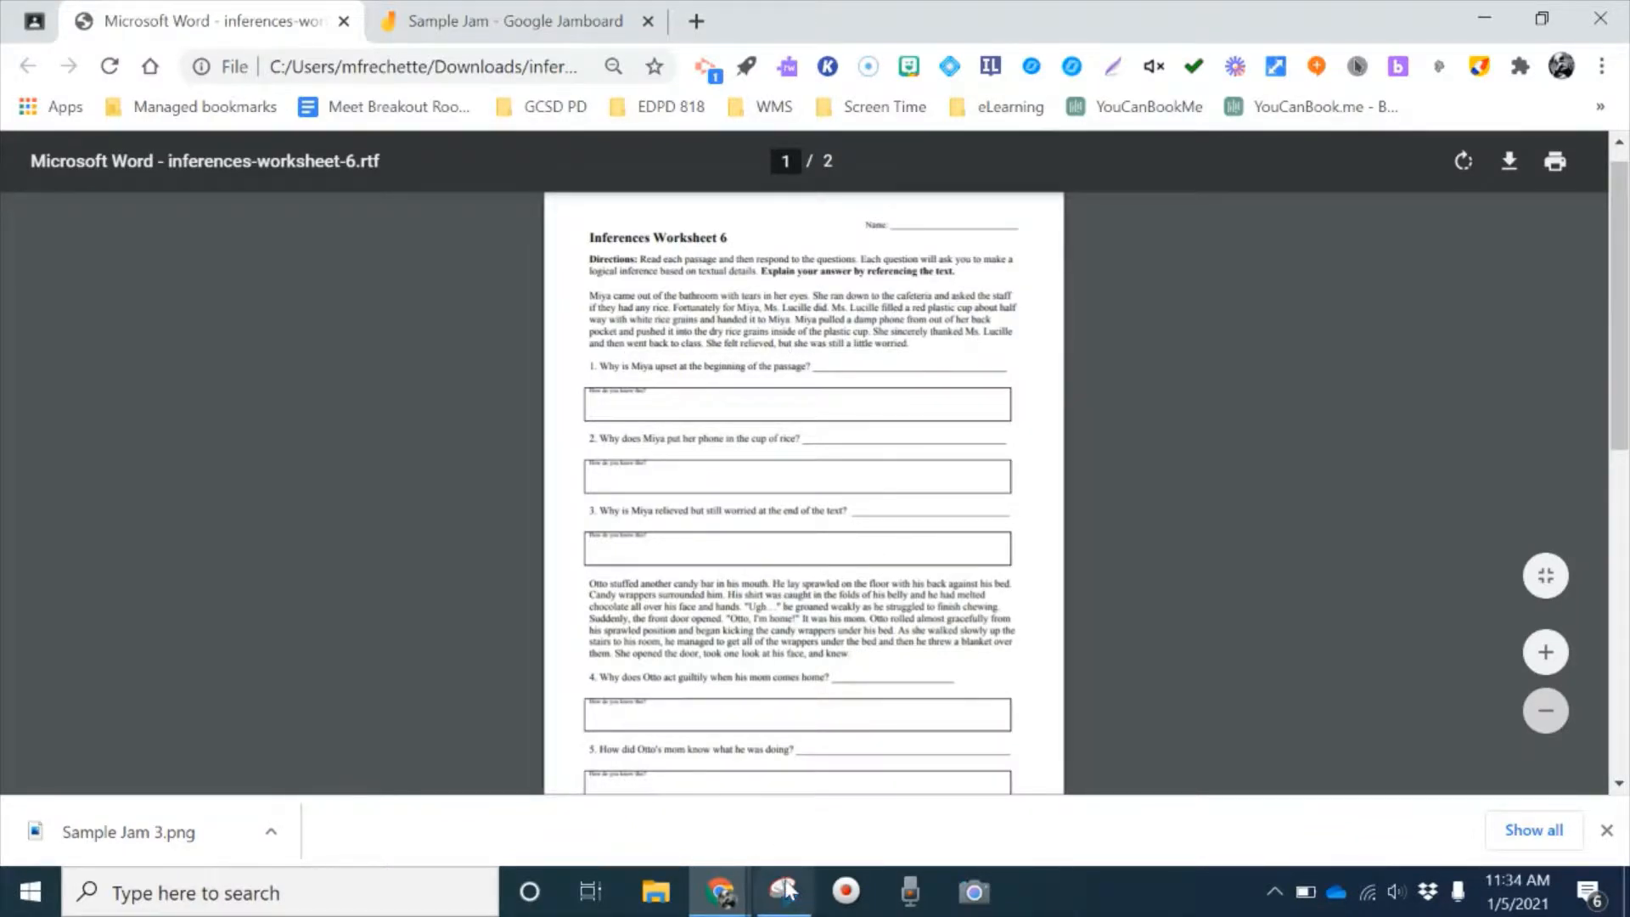
mouse_move(783, 902)
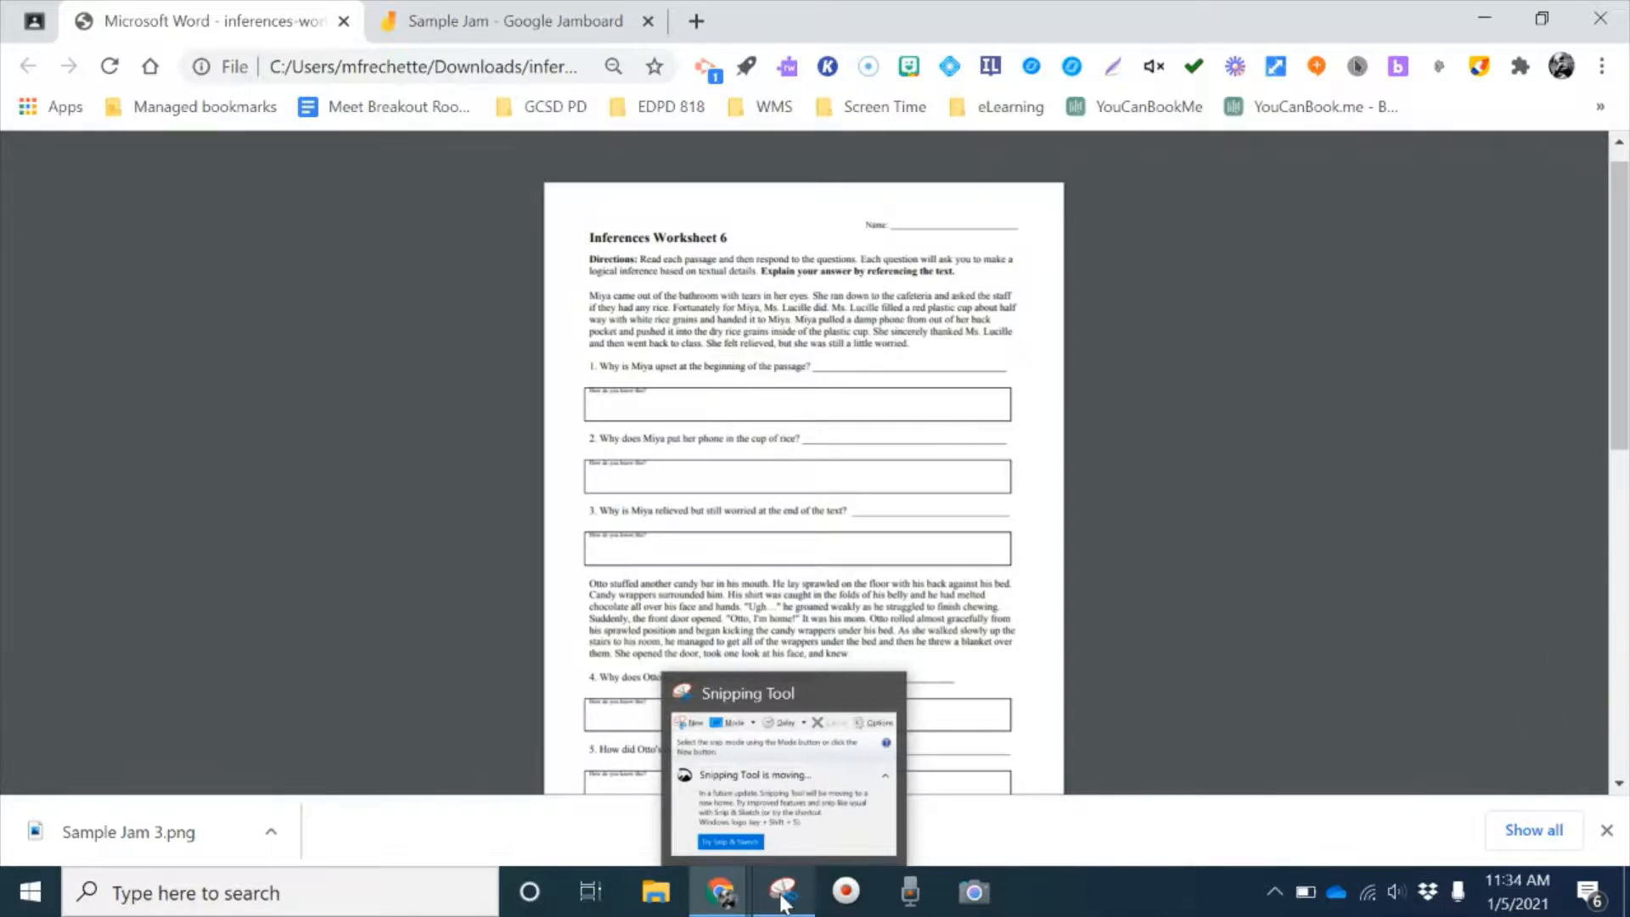
left_click(783, 901)
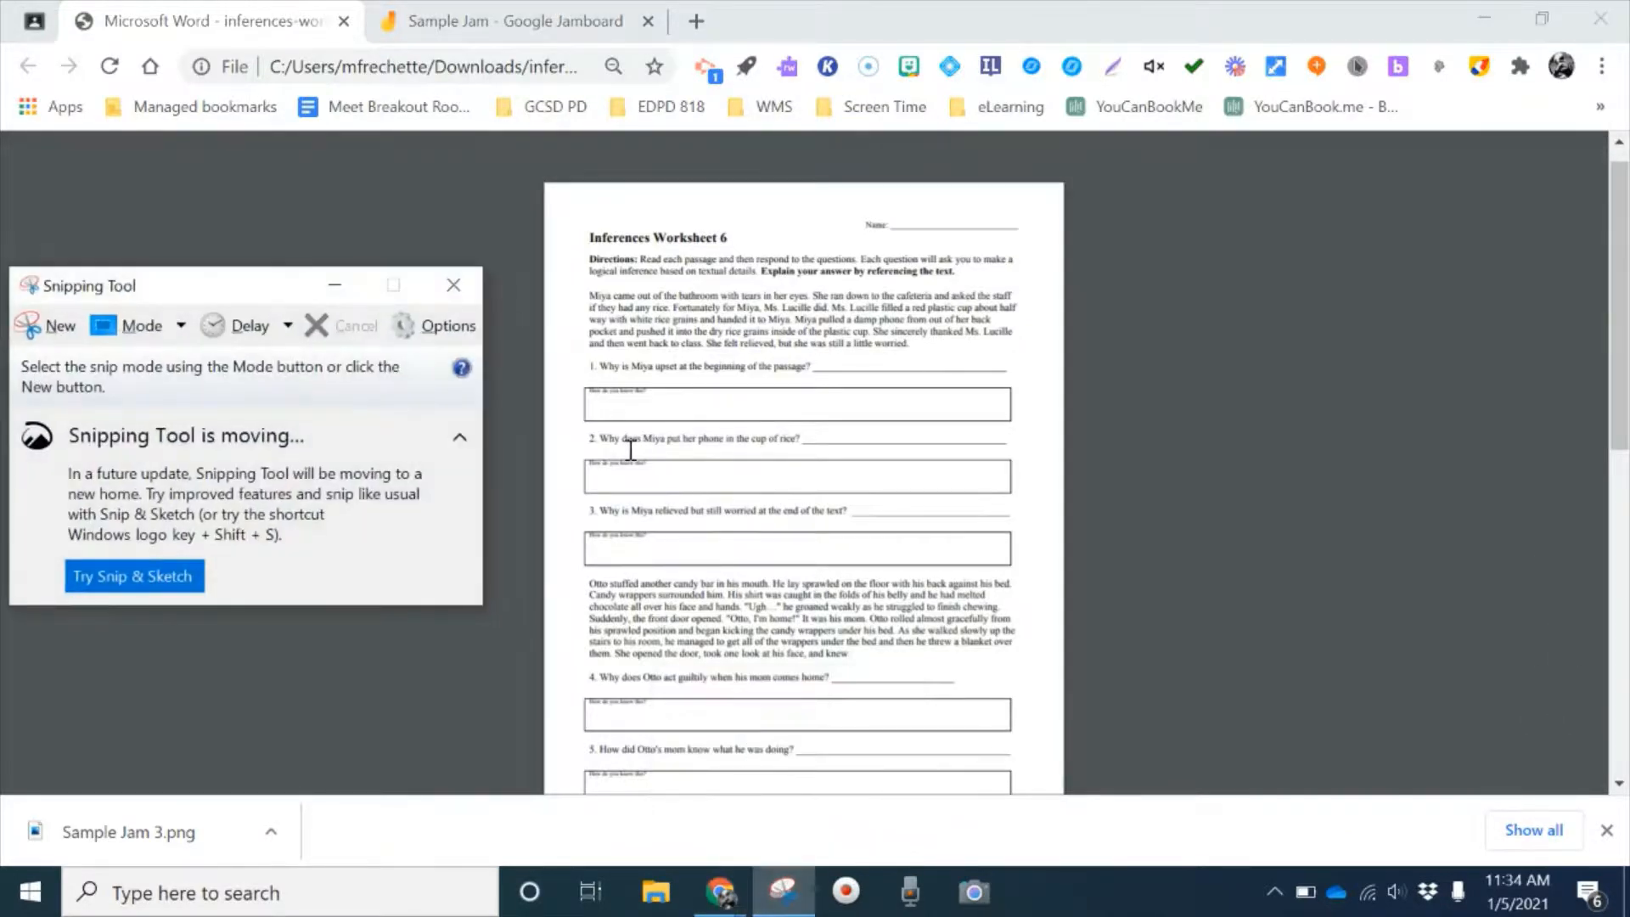
left_click(38, 324)
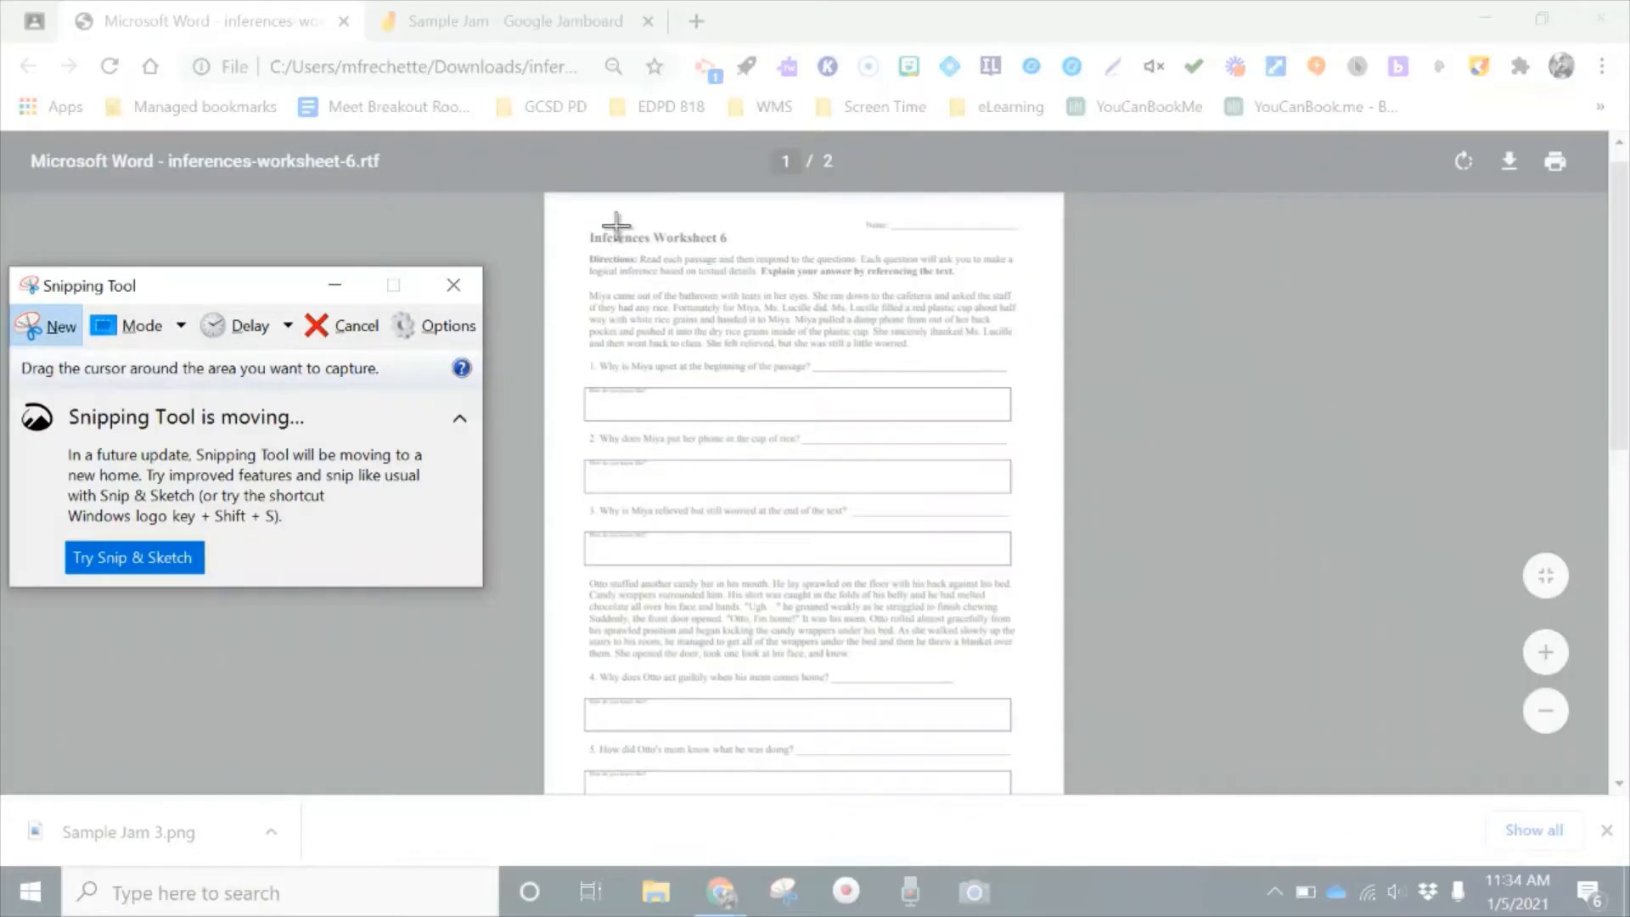
left_click_drag(584, 225, 1022, 765)
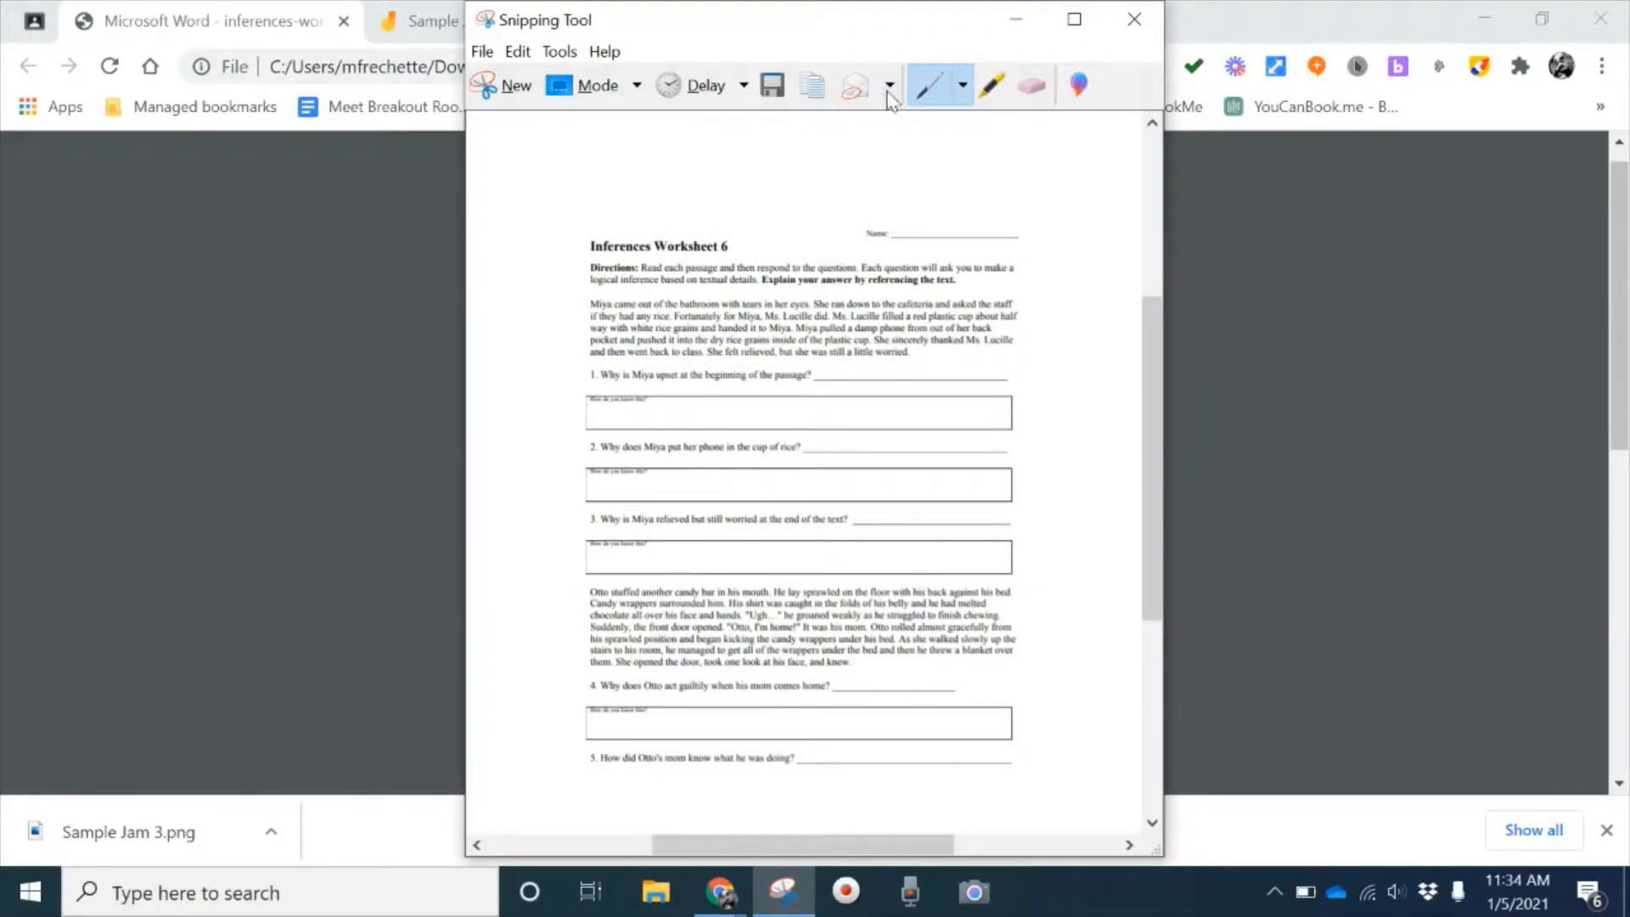
Save the worksheet snip to the Desktop as a PNG named Capture, and close the Snipping Tool
left_click(770, 85)
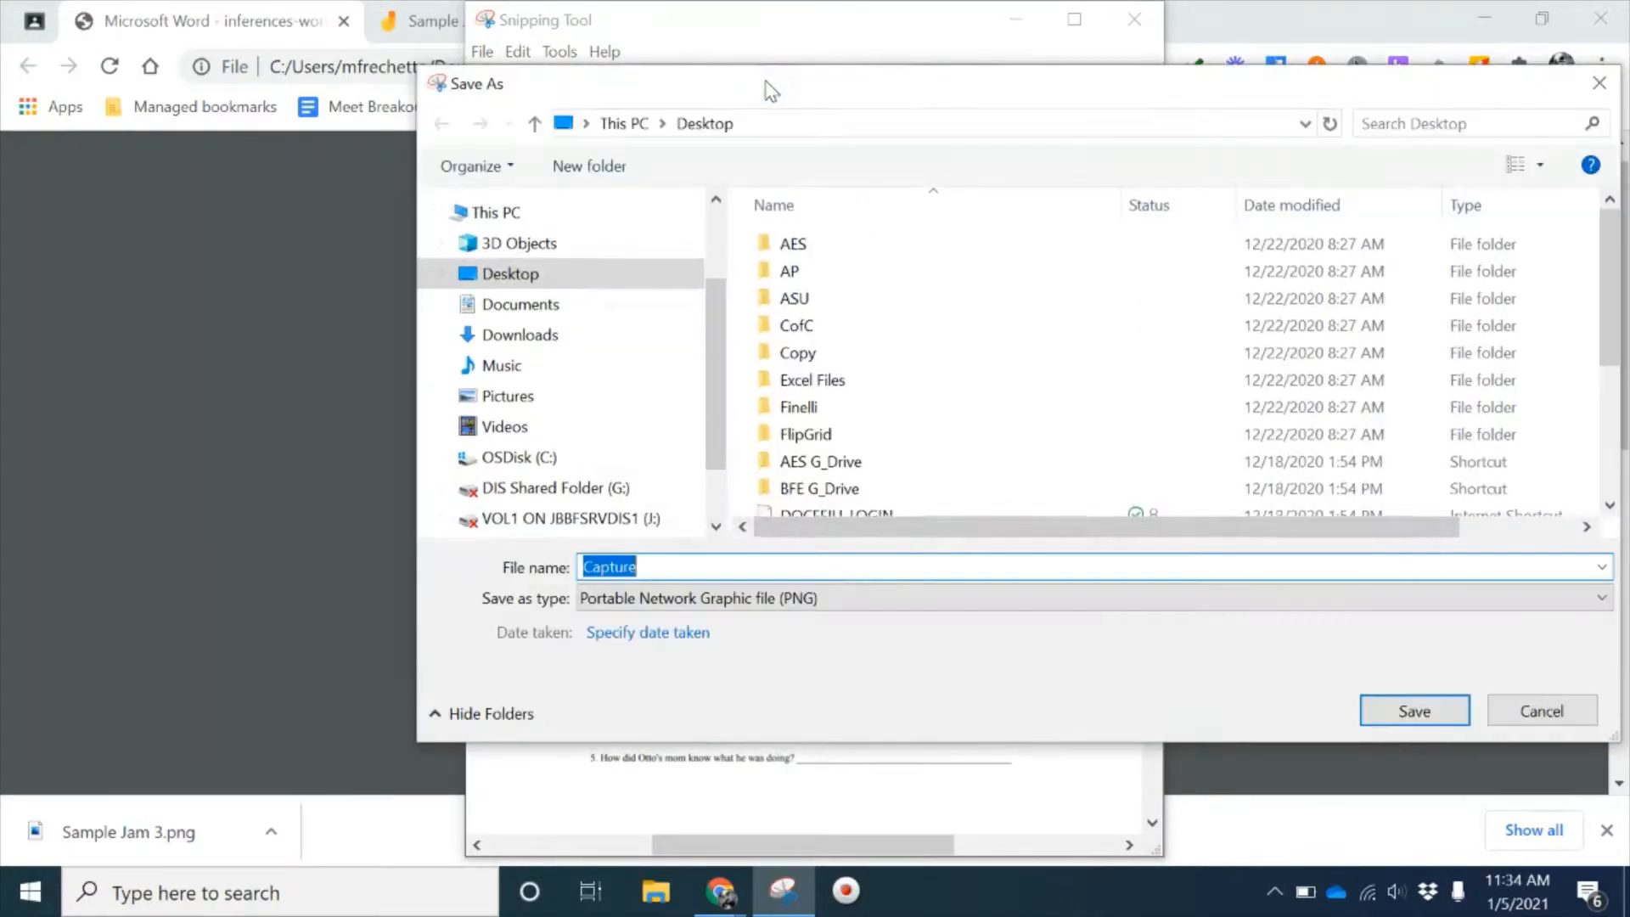
left_click(1402, 717)
left_click(1134, 18)
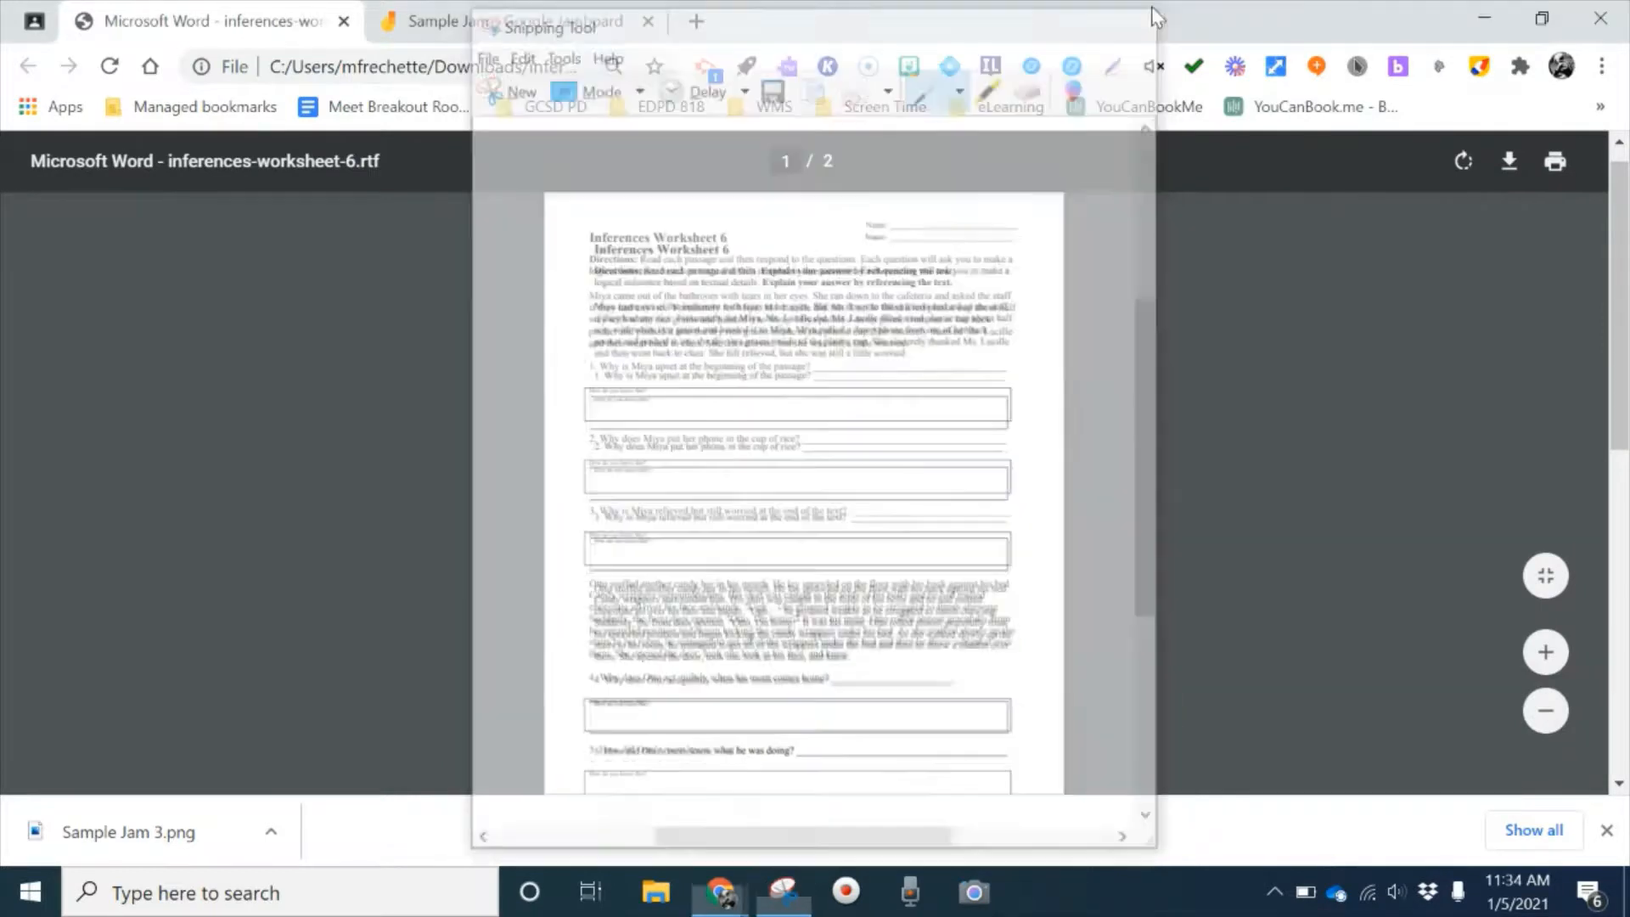
Switch to the Sample Jam board, go to frame 4 and set the Desktop image "page 1 inferences" as its background
left_click(530, 29)
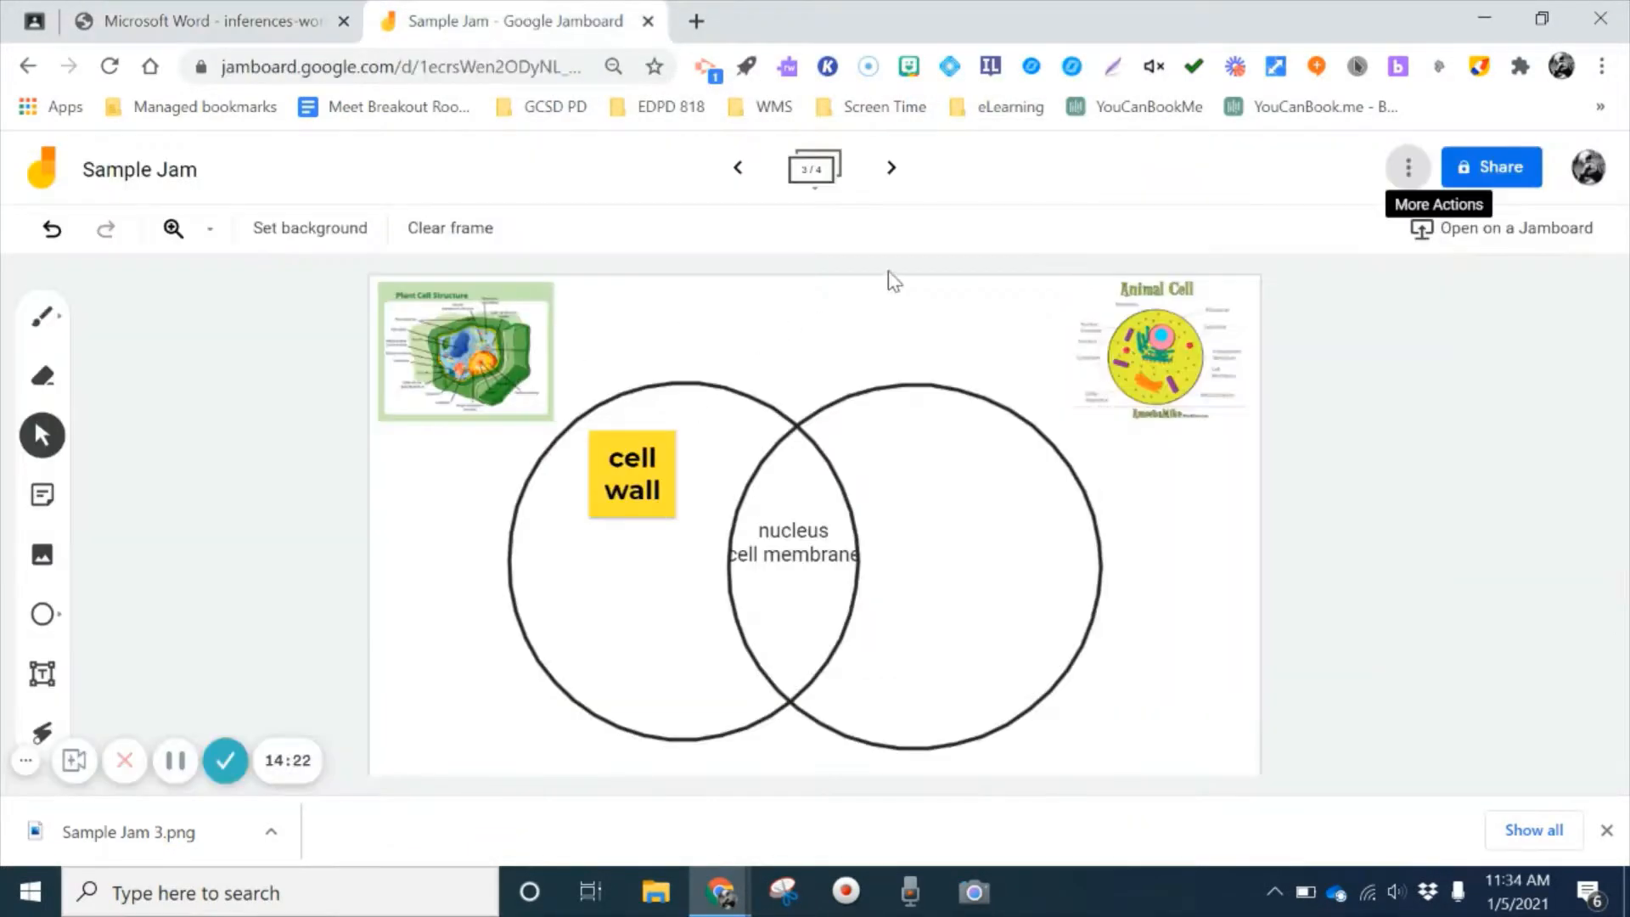
left_click(891, 169)
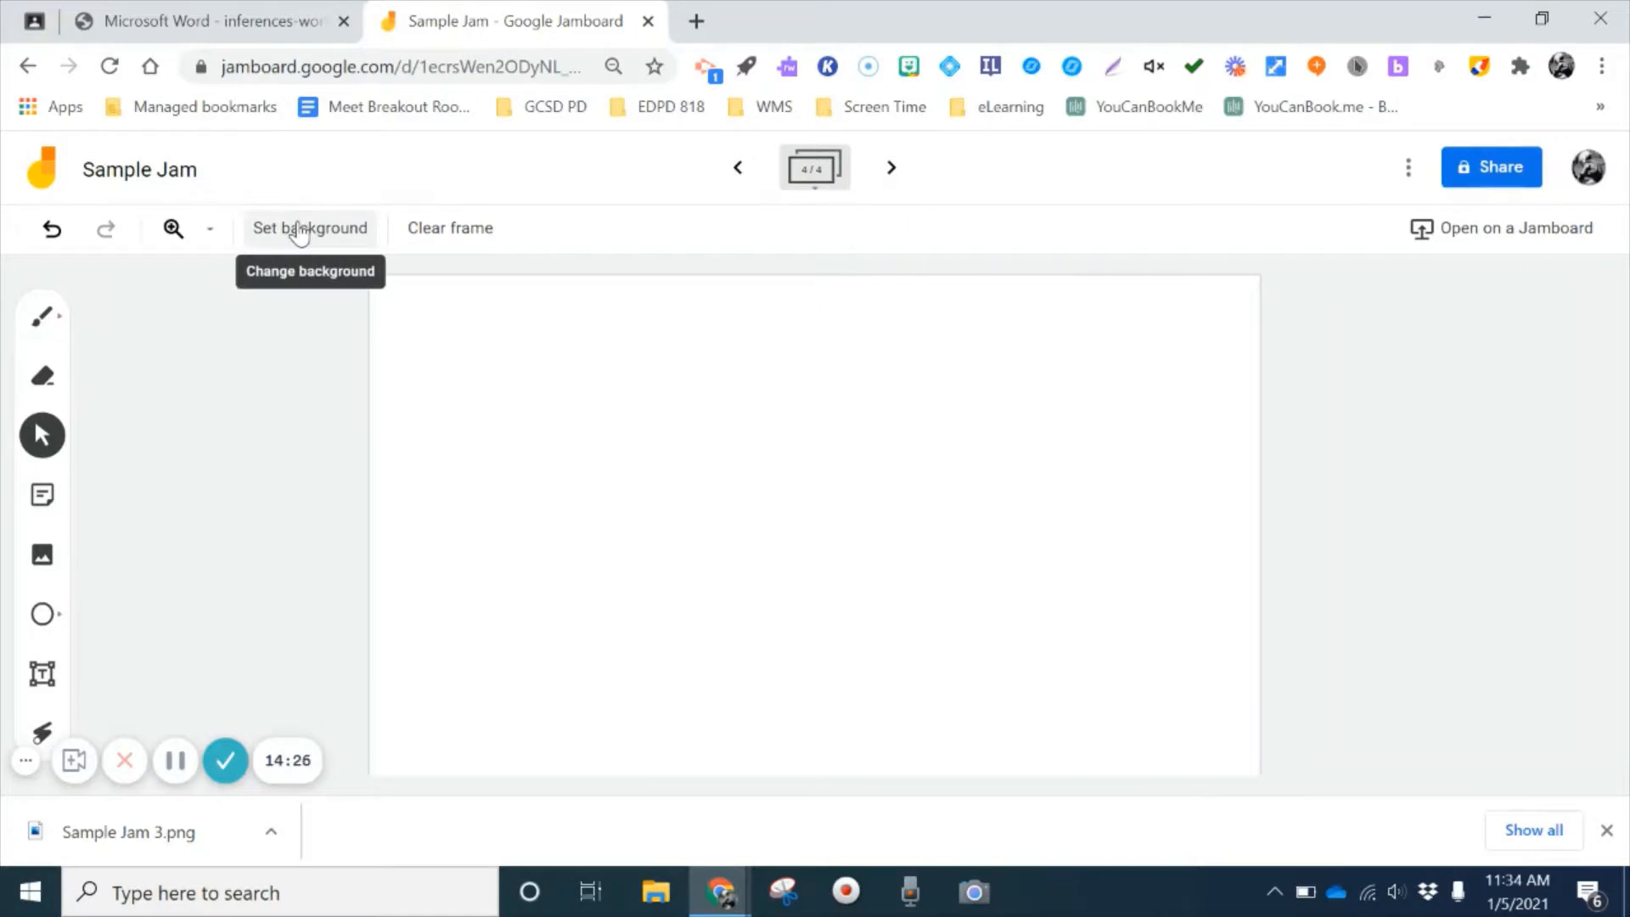
left_click(299, 231)
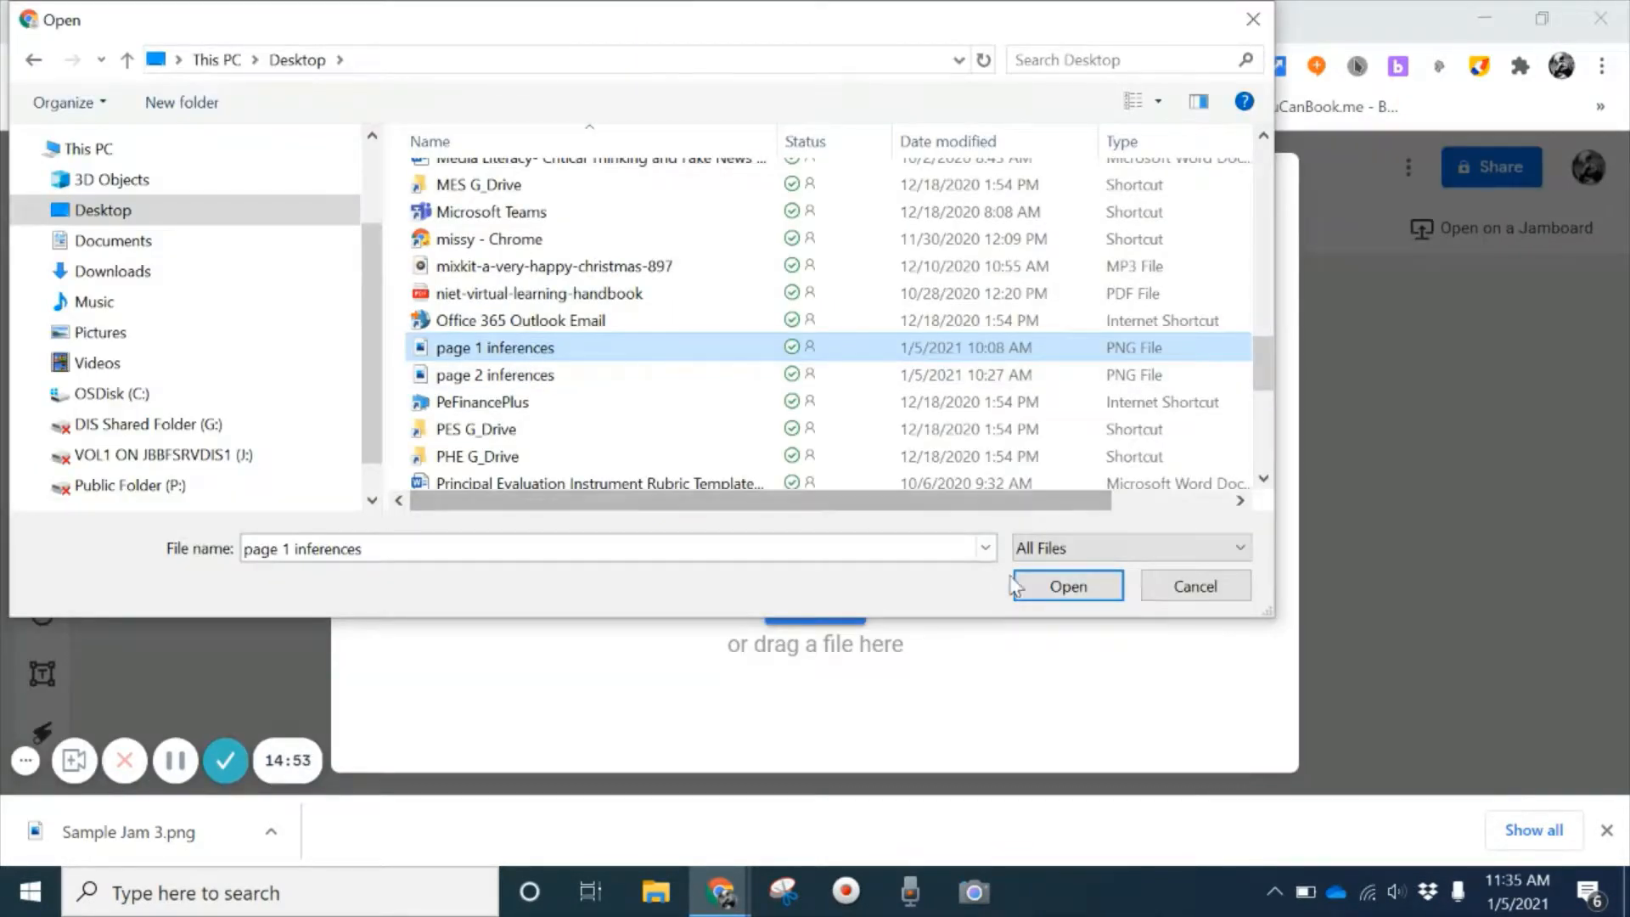
left_click(1019, 586)
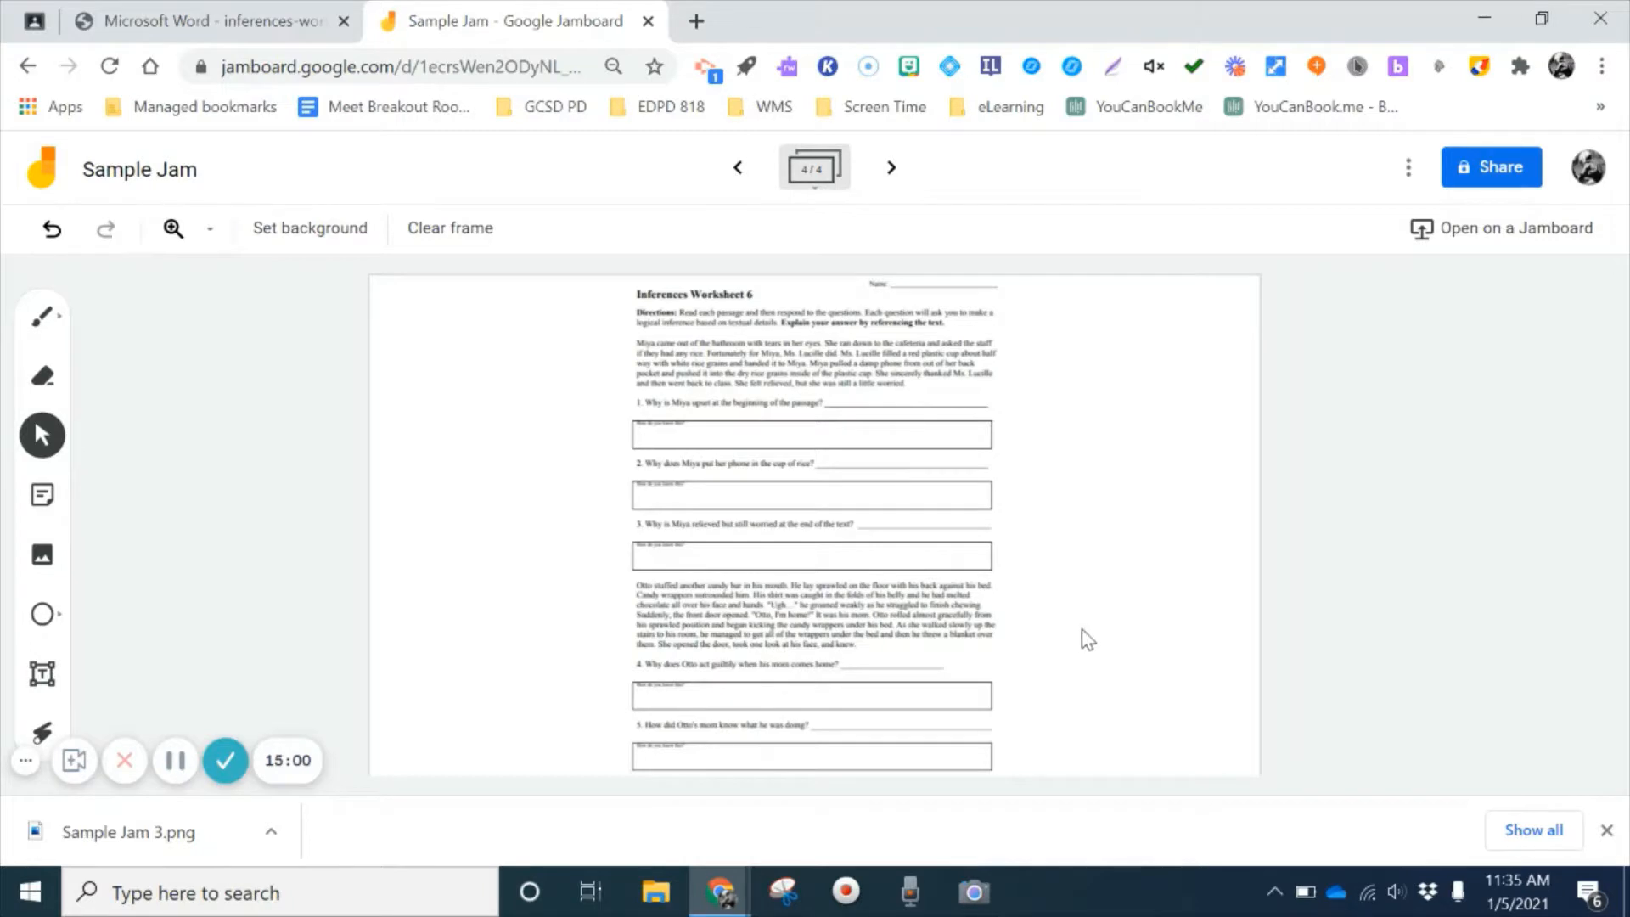
Highlight the words "Miya" and "bathroom" in the first passage's opening line with the orange brush
left_click(54, 321)
left_click(56, 323)
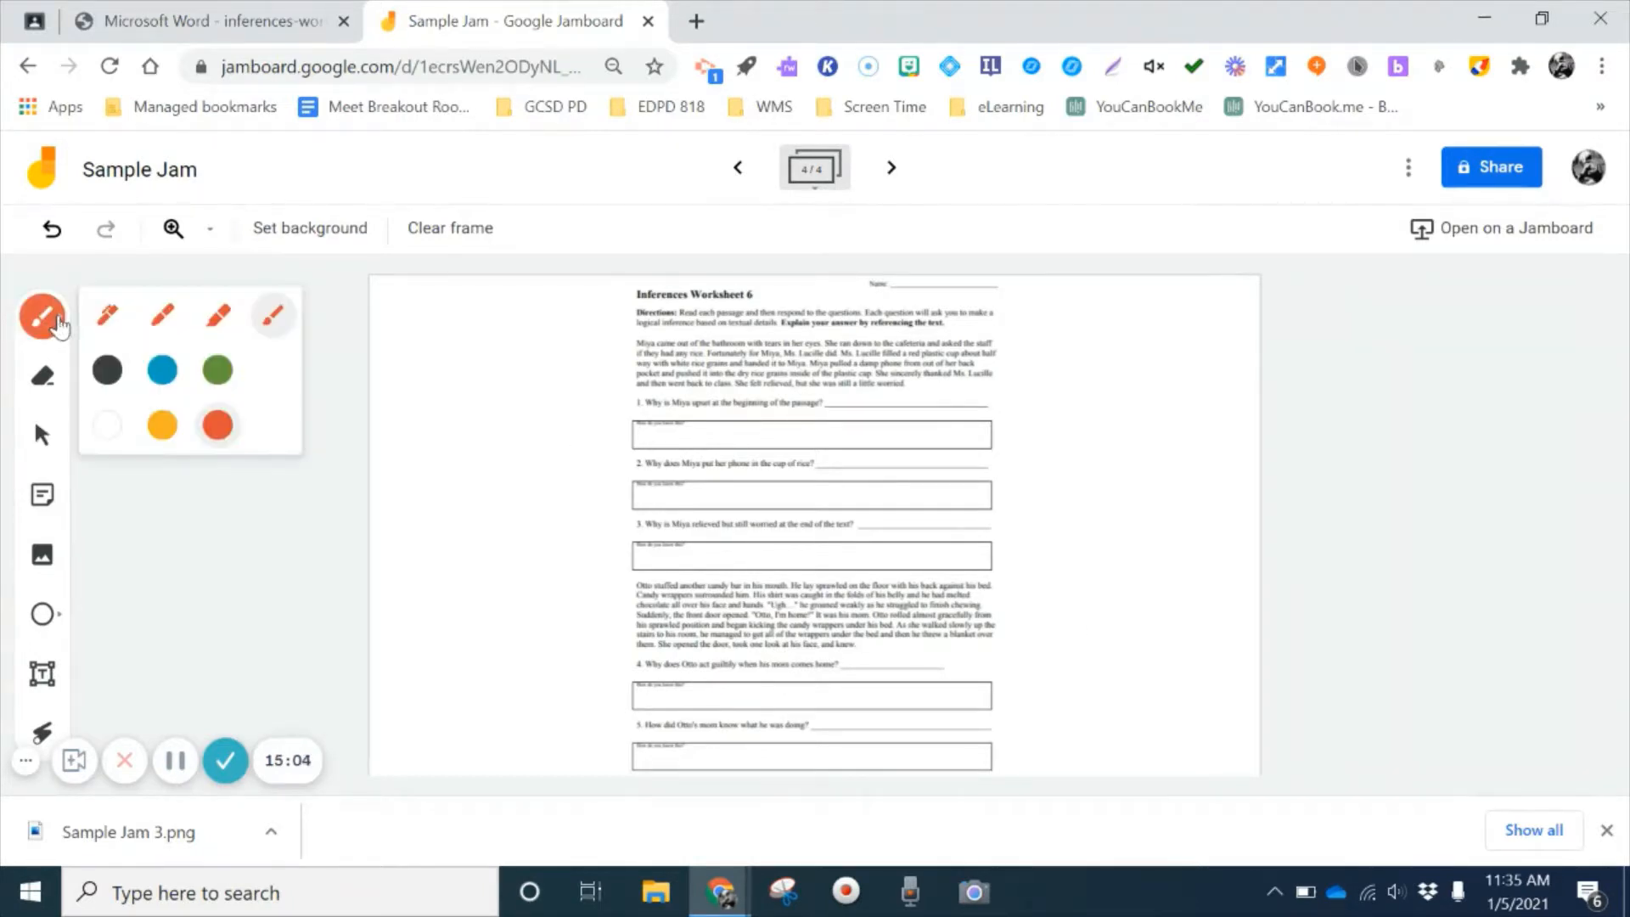
left_click(162, 425)
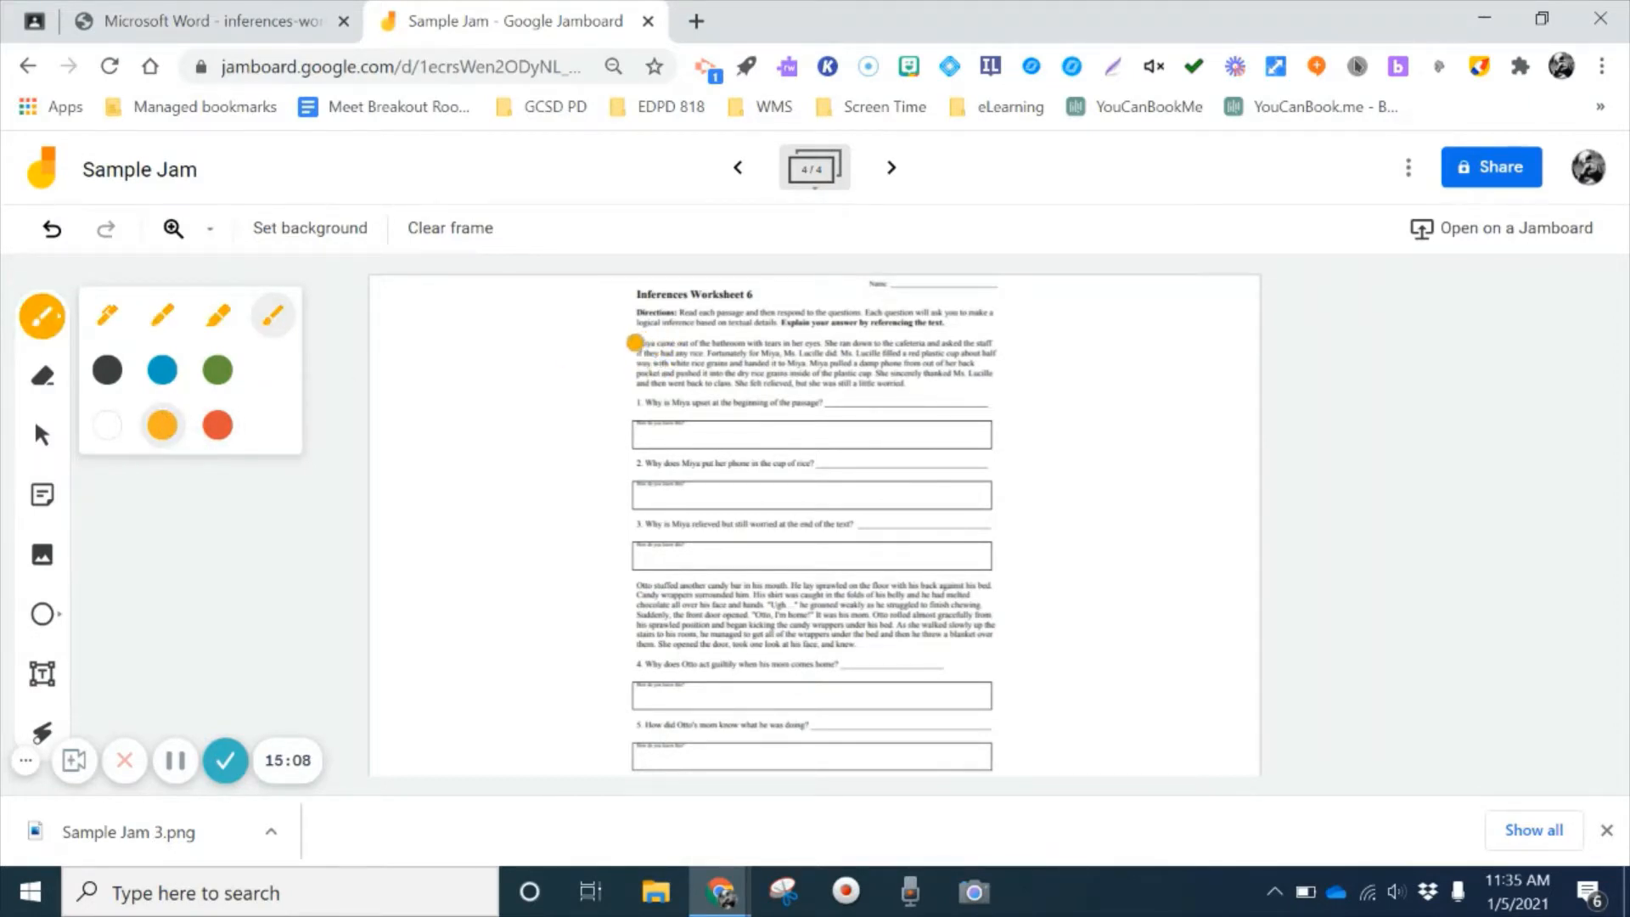
left_click(635, 343)
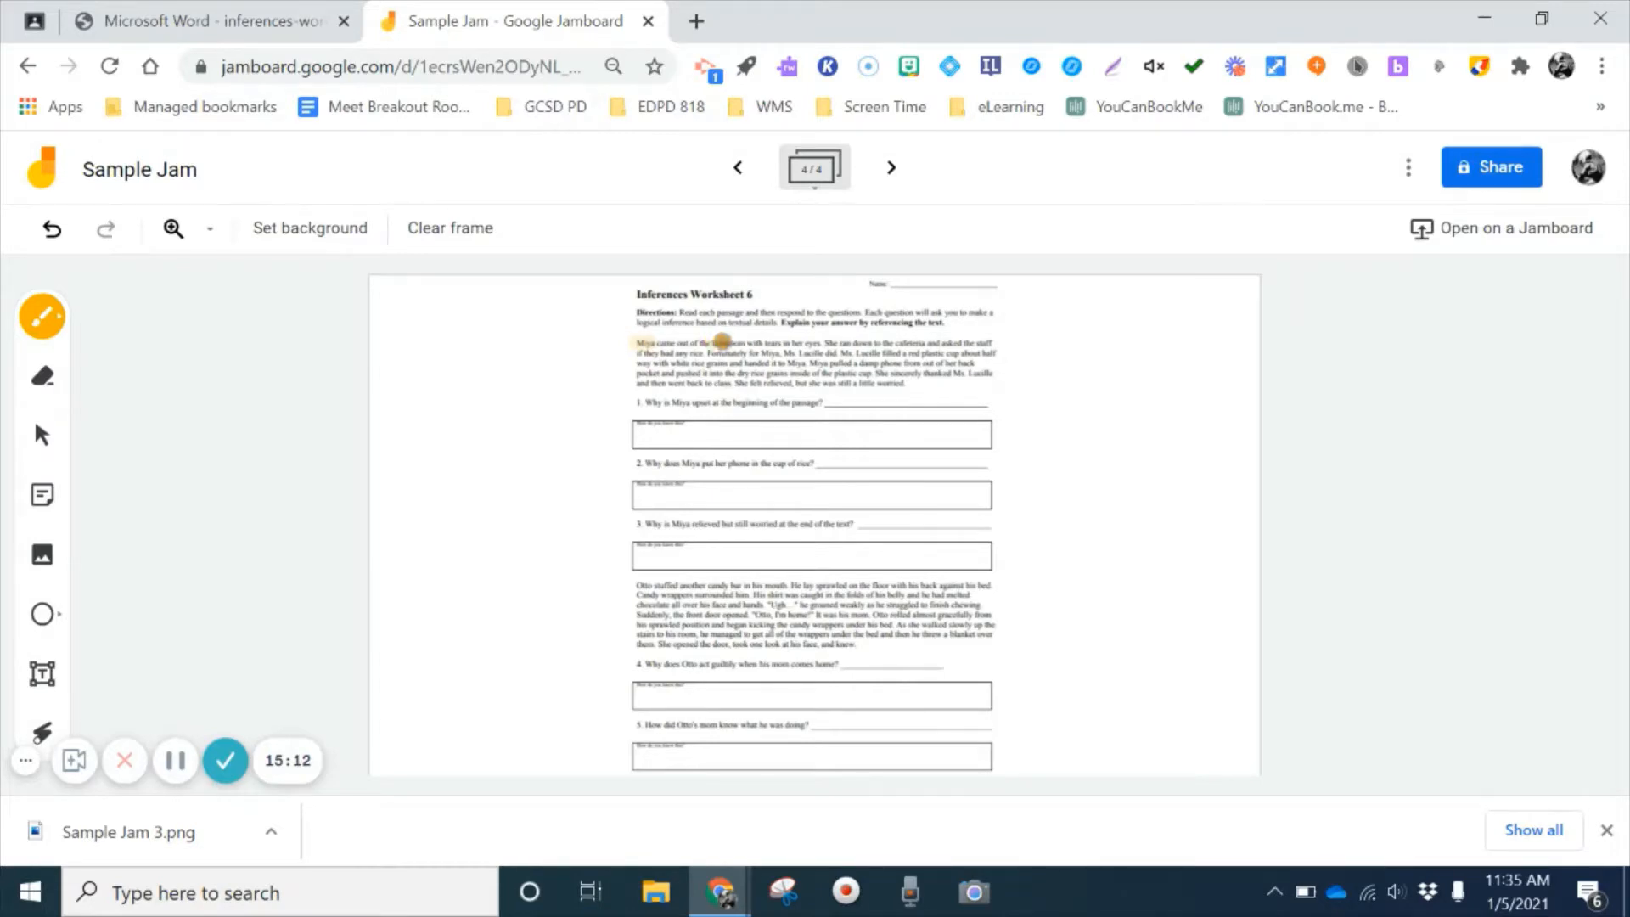
left_click_drag(712, 343, 748, 343)
Handwrite "cell" with the black pen inside the answer box under question 1
left_click(58, 319)
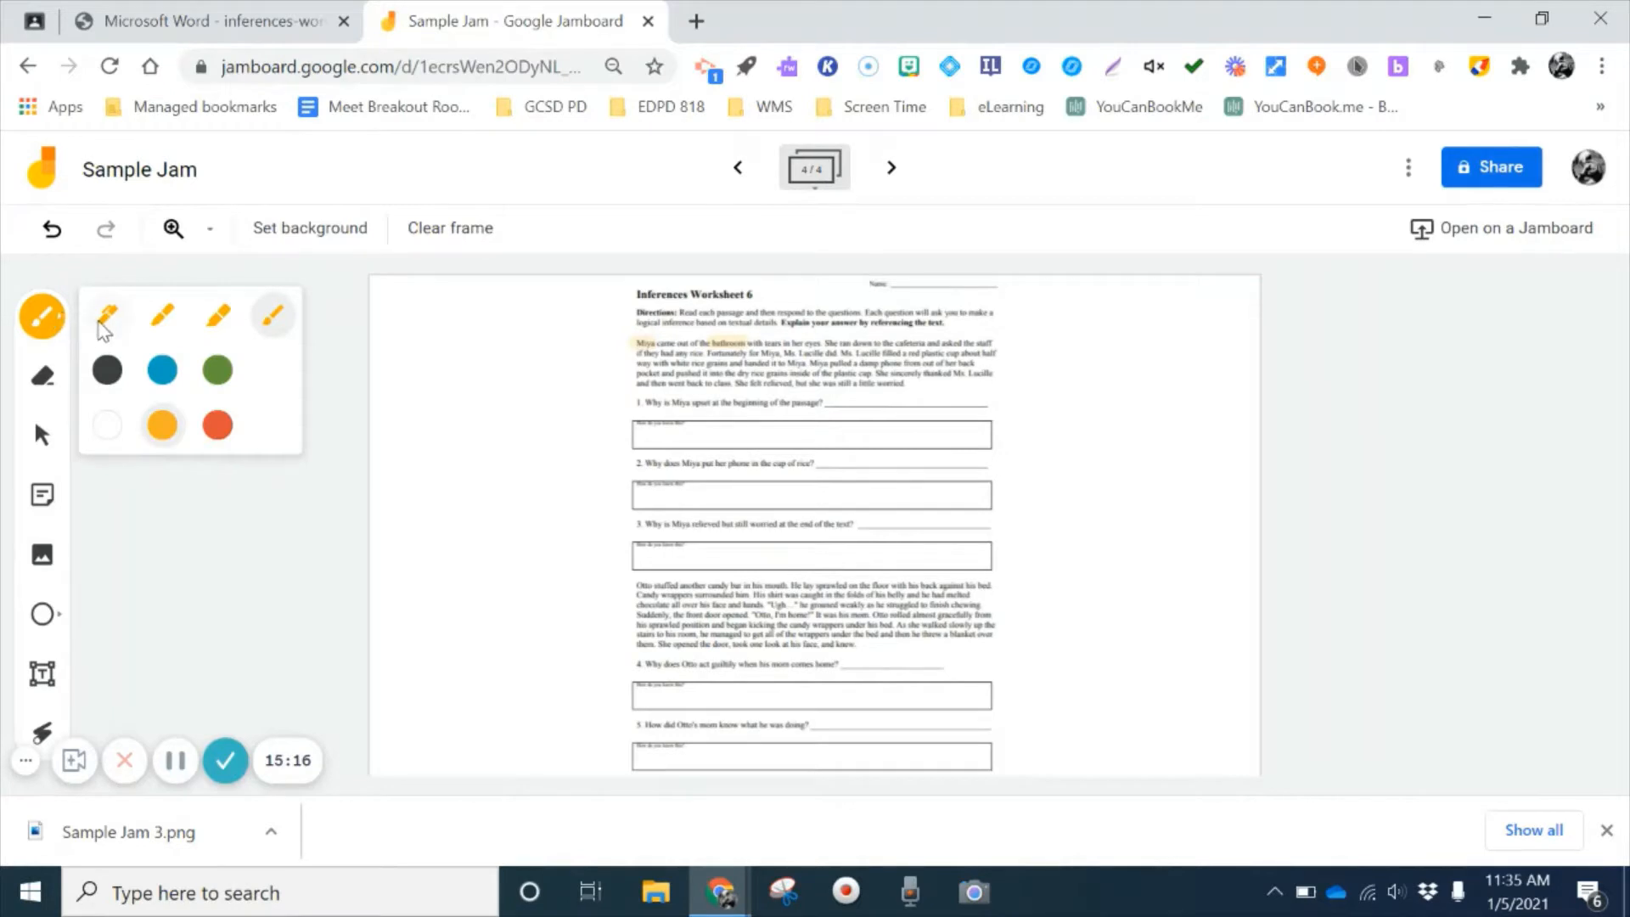
left_click(105, 323)
left_click(106, 374)
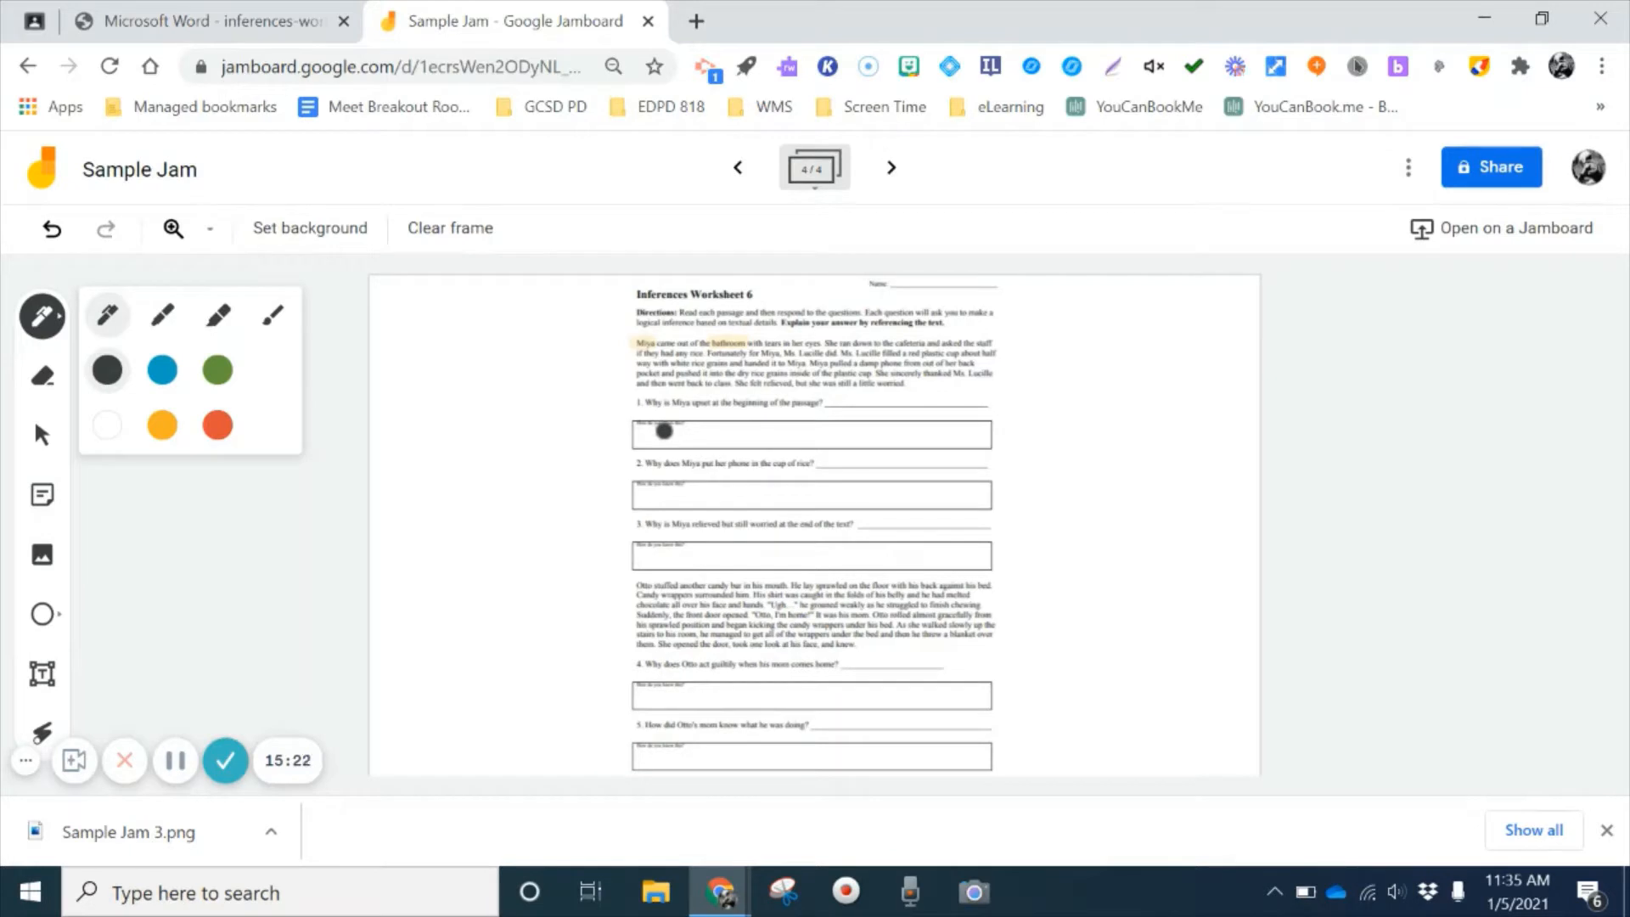
mouse_move(664, 431)
left_mouse_down()
mouse_move(640, 434)
mouse_move(711, 447)
left_mouse_up()
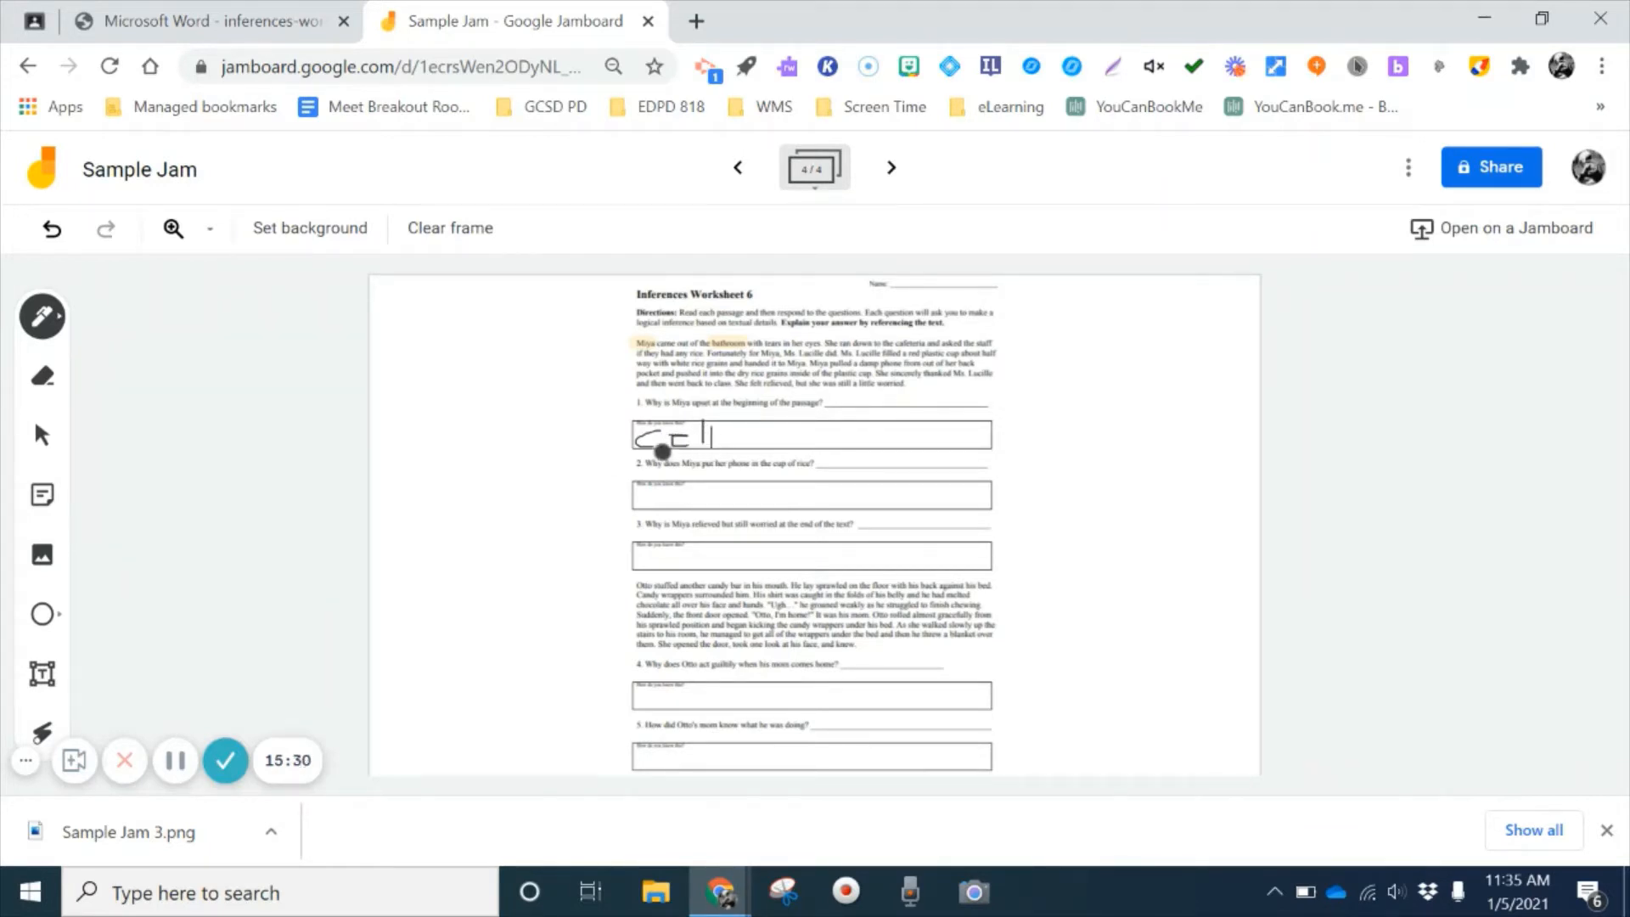